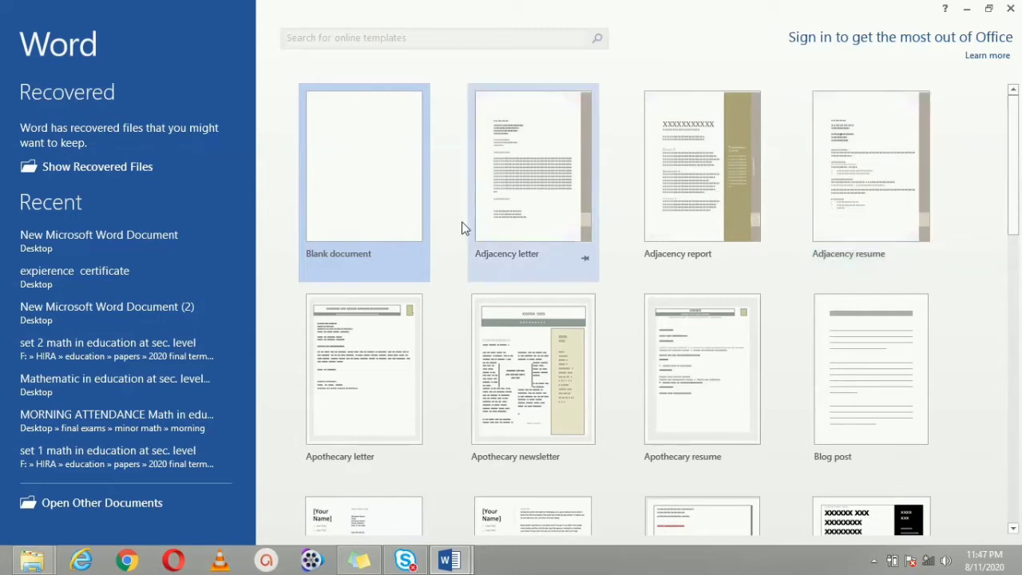
# Create a blank document and open the Save As dialog for the Desktop folder
pyautogui.click(345, 214)
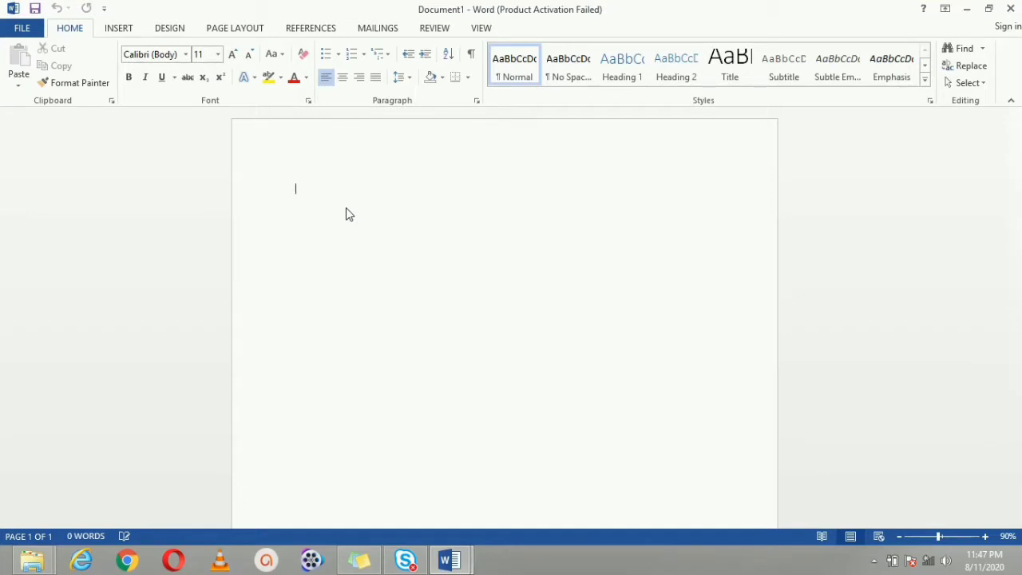
pyautogui.click(22, 35)
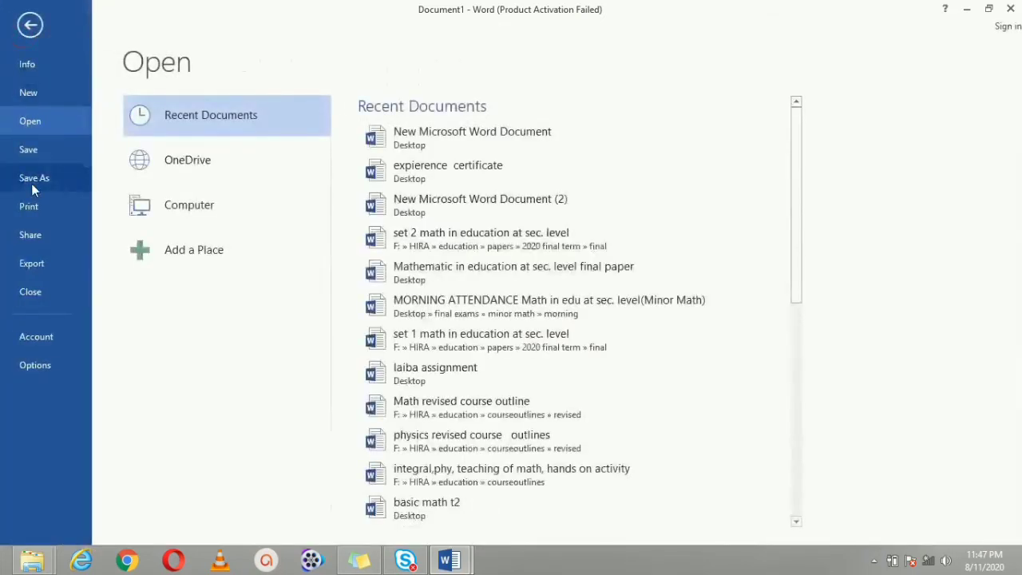
pyautogui.click(32, 178)
pyautogui.click(440, 158)
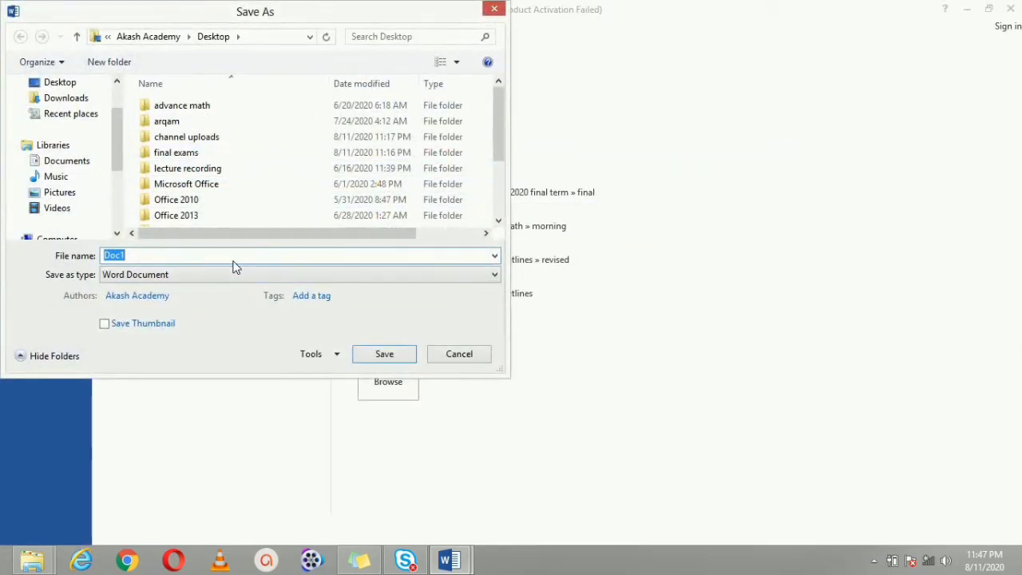
pyautogui.write('micr')
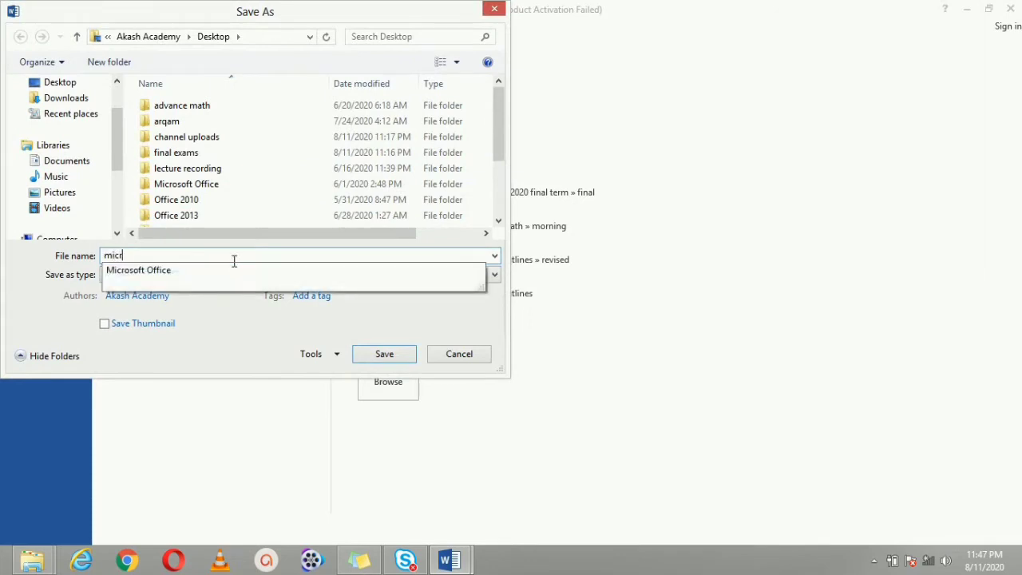
pyautogui.write('osoft')
pyautogui.press('Down')
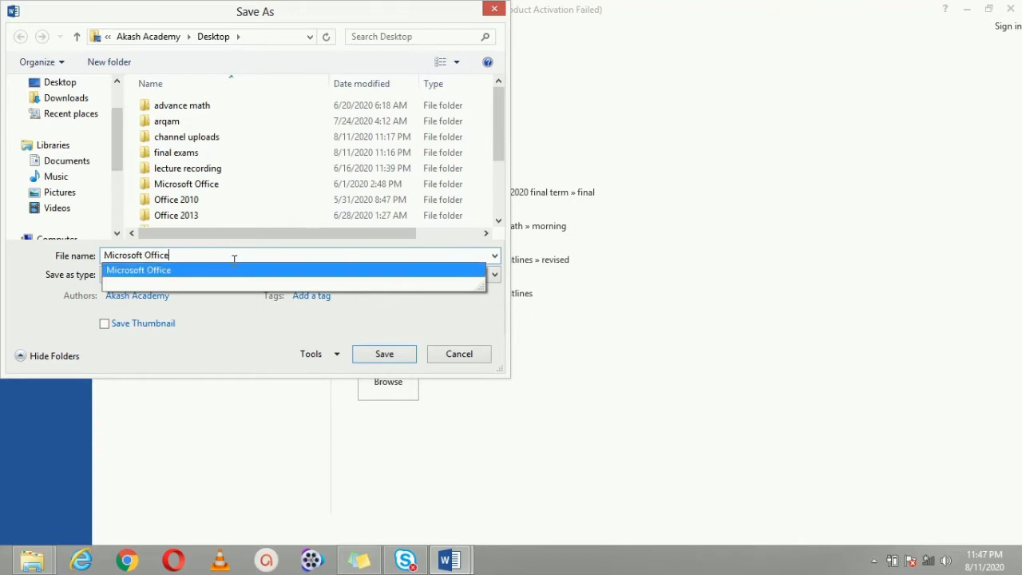
pyautogui.press('Return')
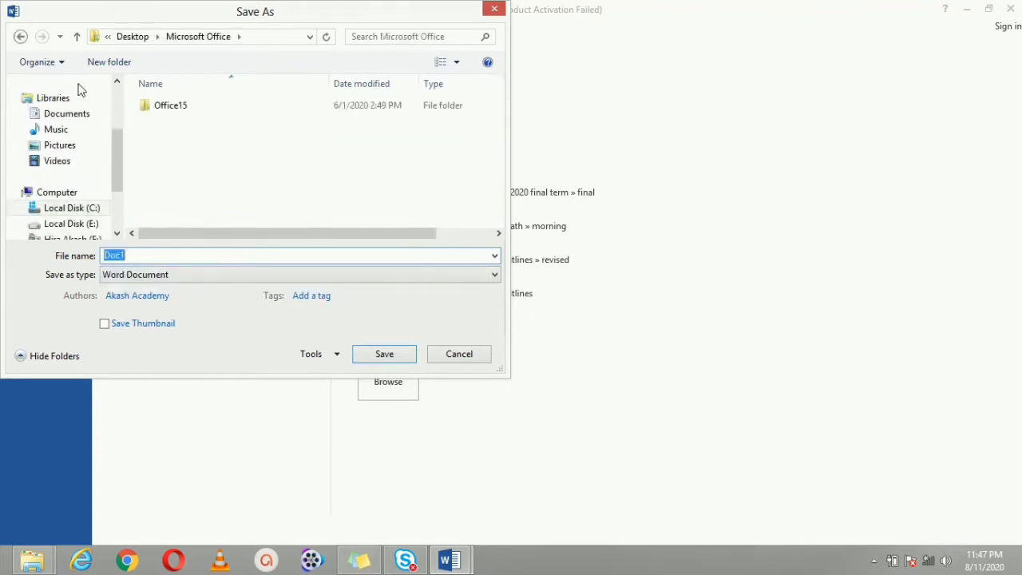
pyautogui.click(134, 37)
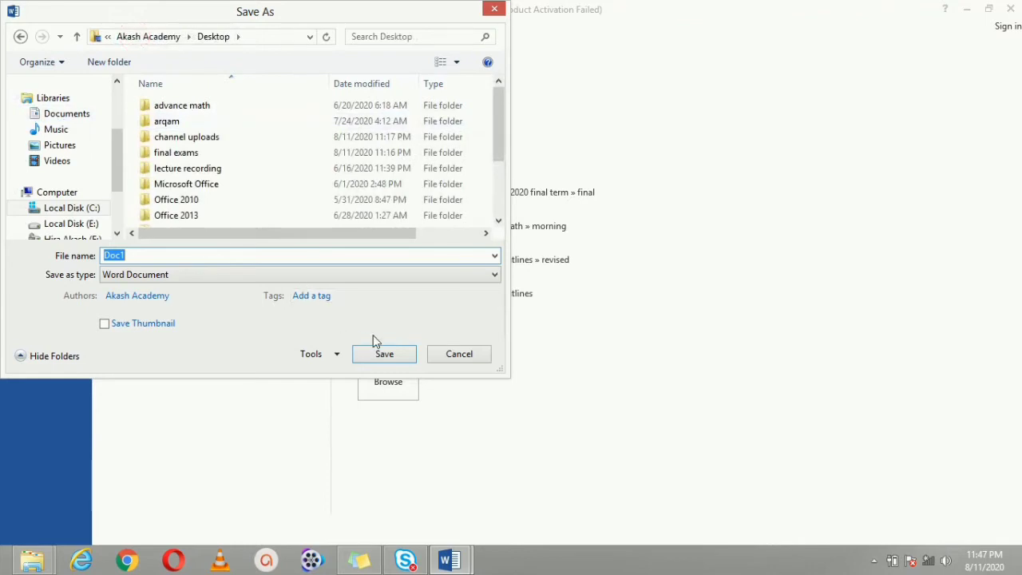
# Save the blank document to the Desktop as Doc1 in Word Document format
pyautogui.click(383, 355)
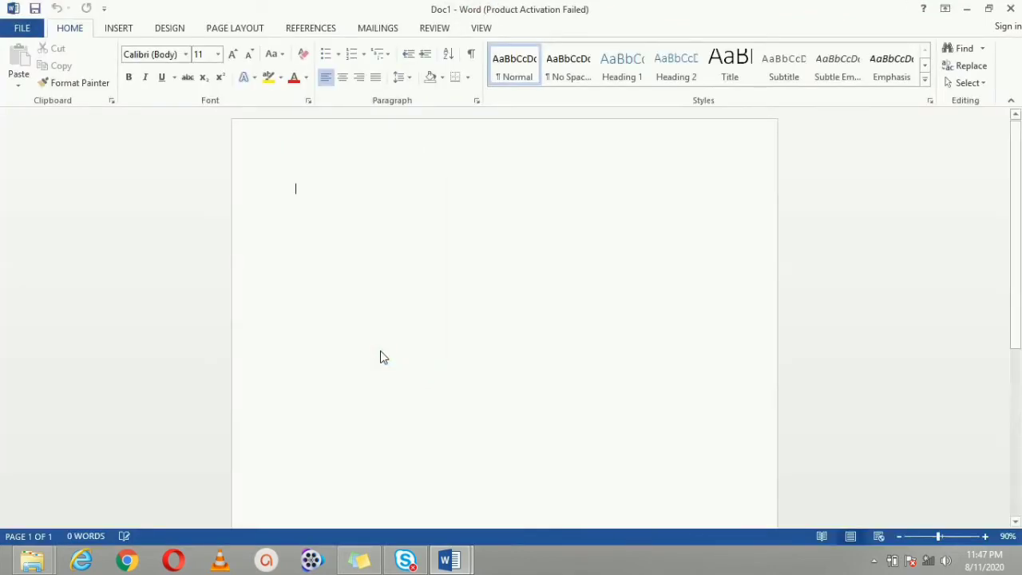
# Switch to New Microsoft Word Document and copy the table heading "Employment details of scholar"
pyautogui.click(449, 560)
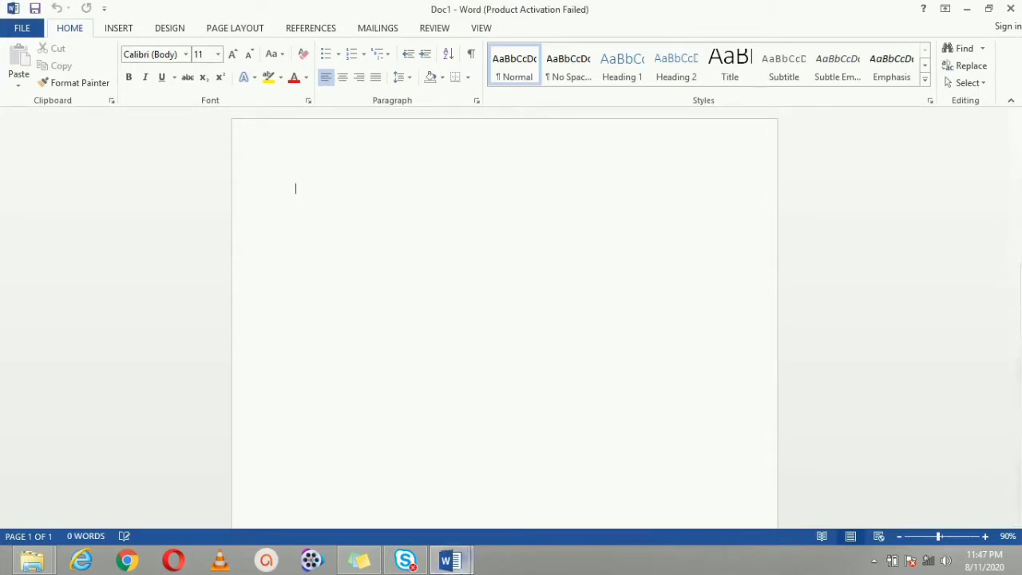
pyautogui.click(353, 472)
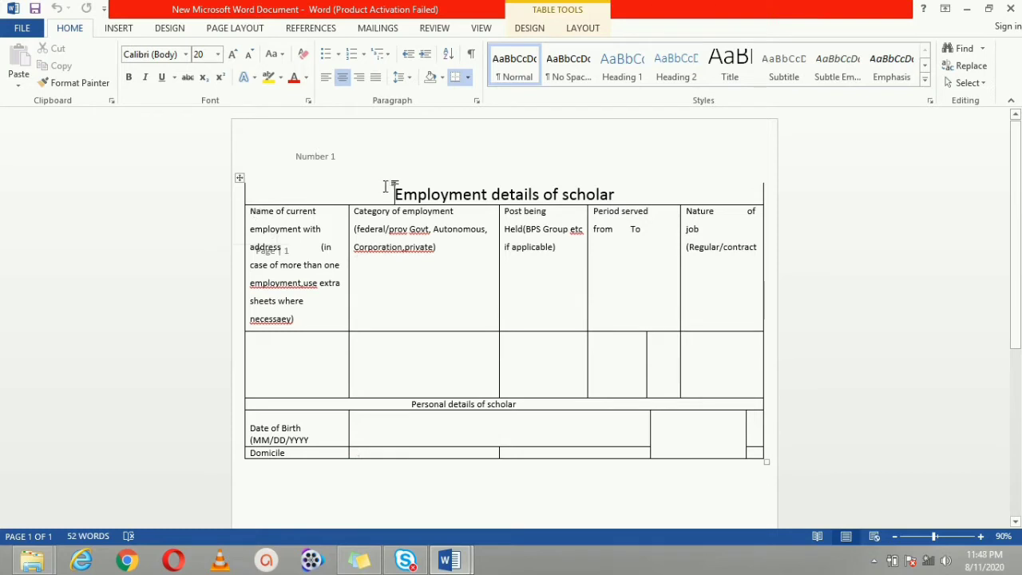
pyautogui.moveTo(394, 193); pyautogui.dragTo(612, 193)
pyautogui.hotkey('ctrl', 'c')
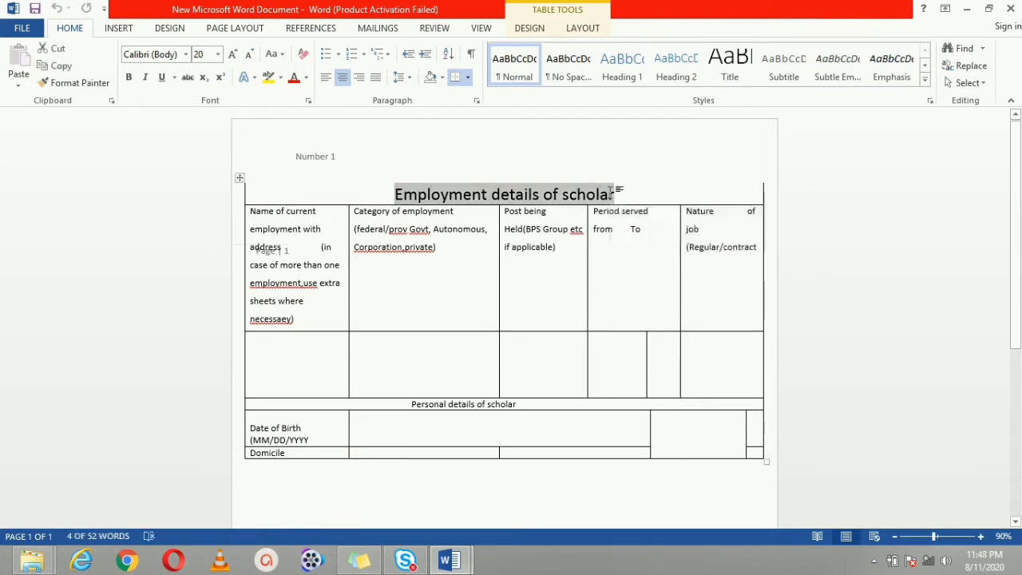
# Paste the copied heading once into the empty Doc1 document, undoing any duplicate paste
pyautogui.click(450, 561)
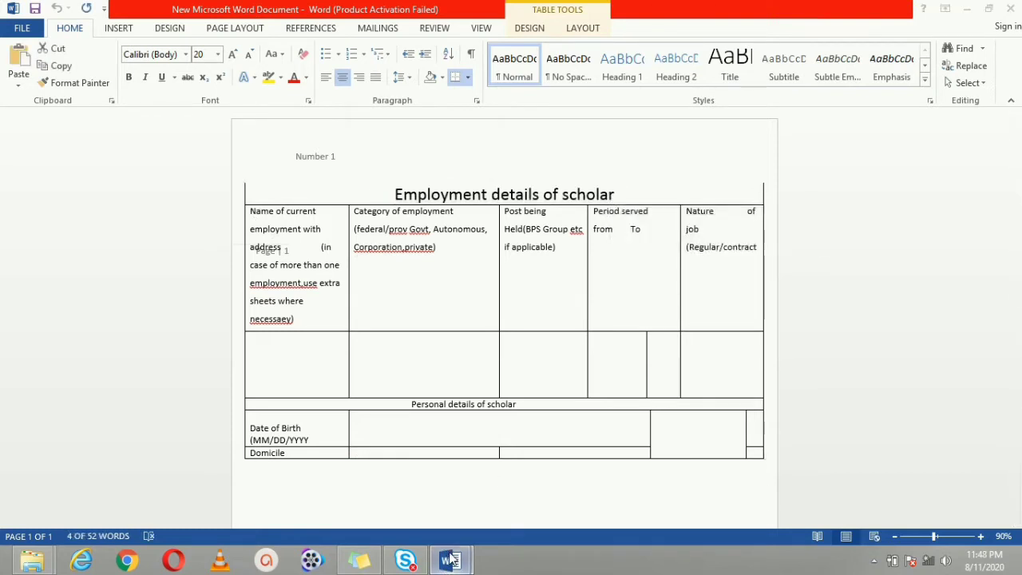
pyautogui.click(524, 480)
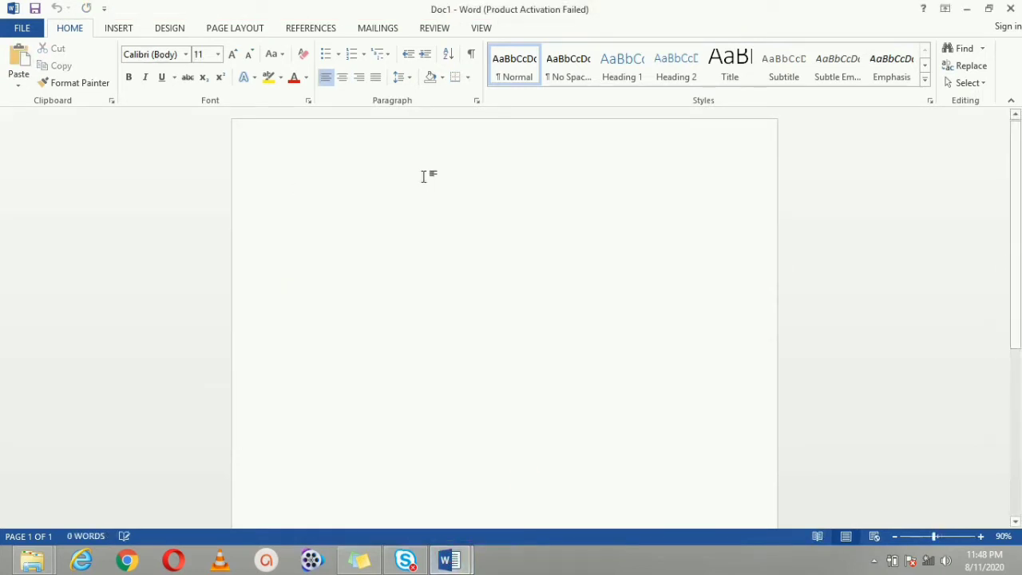
pyautogui.hotkey('ctrl', 'v')
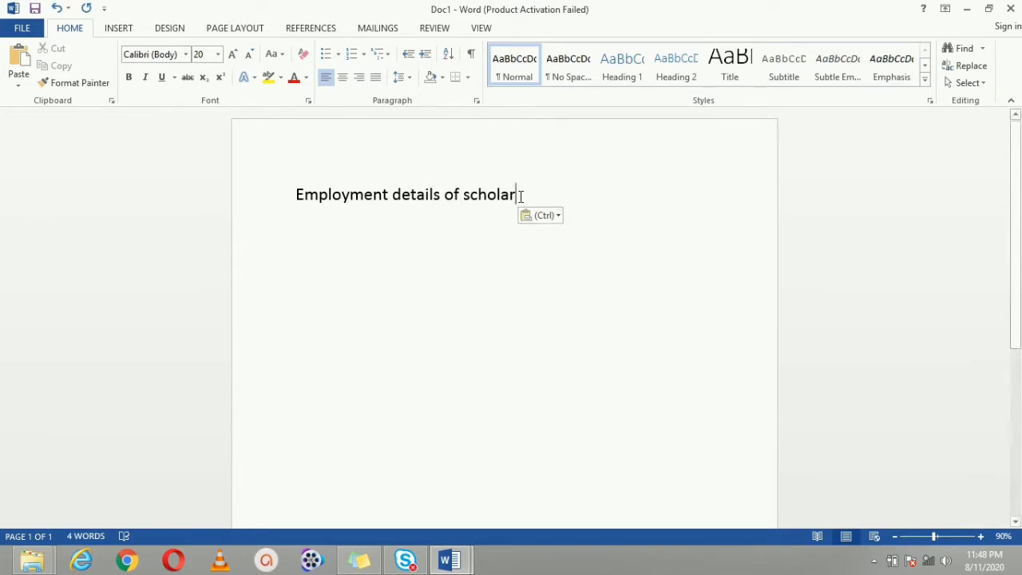
pyautogui.click(17, 65)
pyautogui.hotkey('ctrl', 'z')
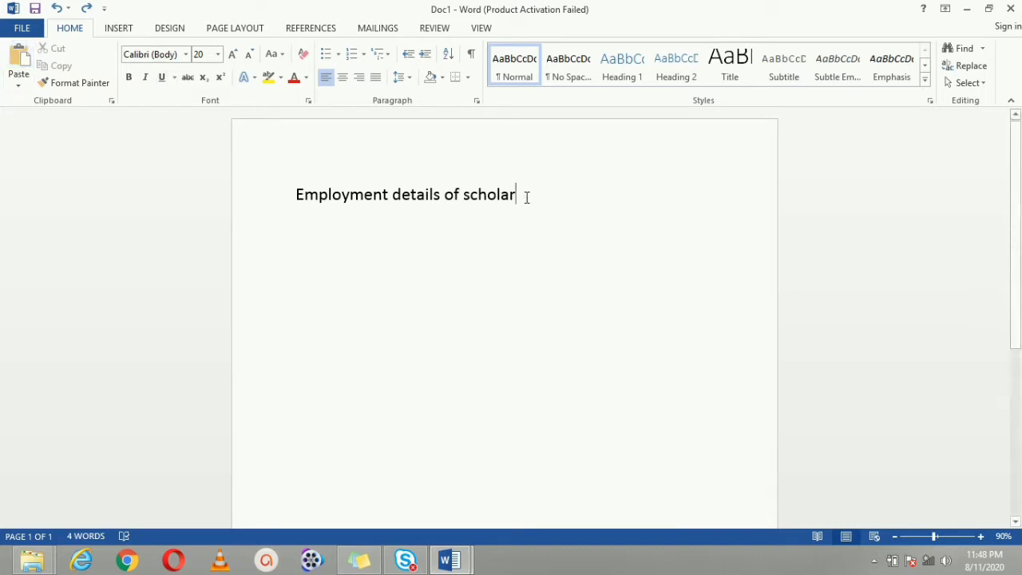
# Format the pasted line "Employment details of scholar" as bold Times New Roman at size 14
pyautogui.moveTo(521, 197); pyautogui.dragTo(301, 185)
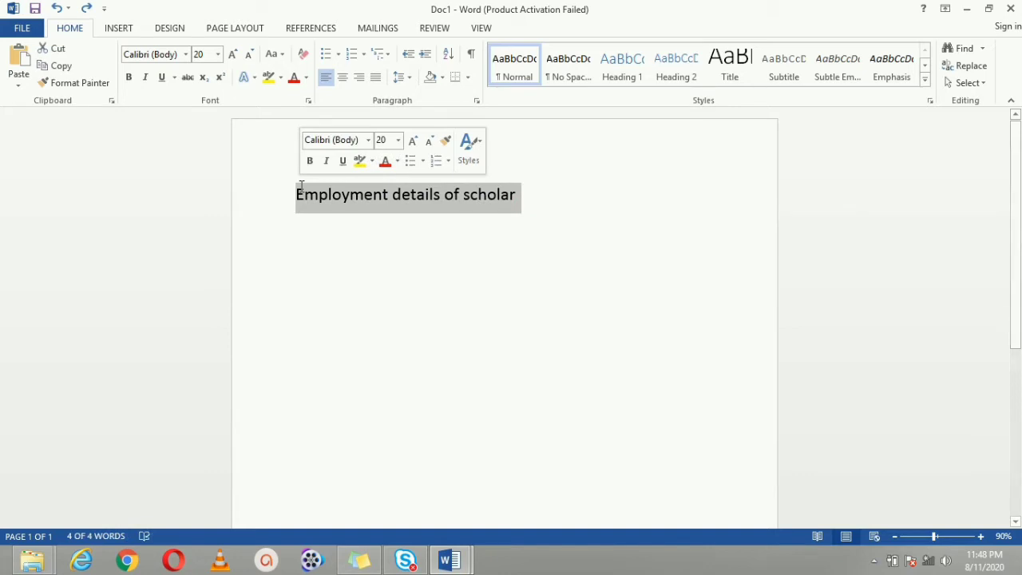
pyautogui.click(186, 56)
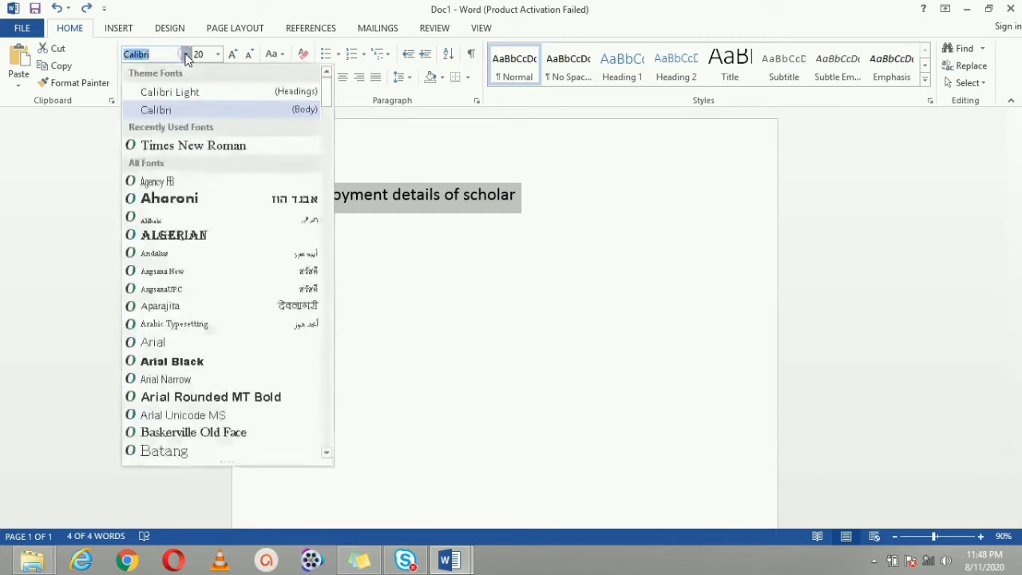
pyautogui.click(197, 146)
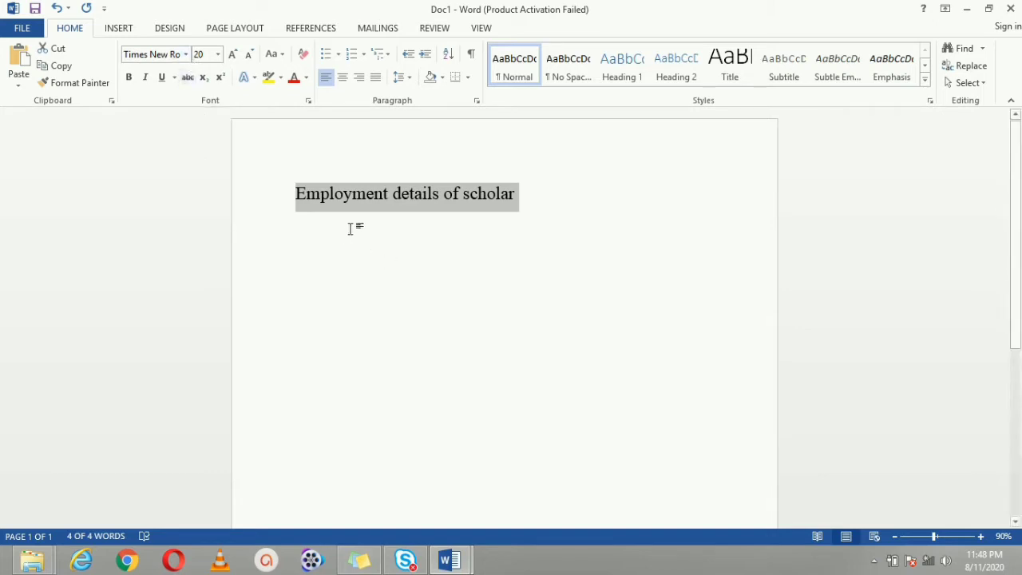
pyautogui.click(217, 56)
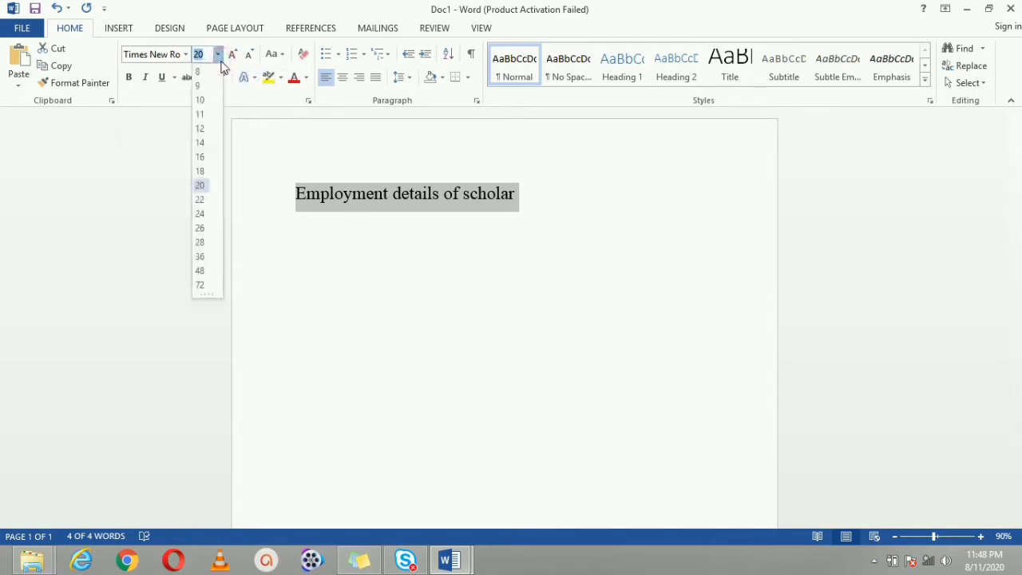
pyautogui.click(199, 142)
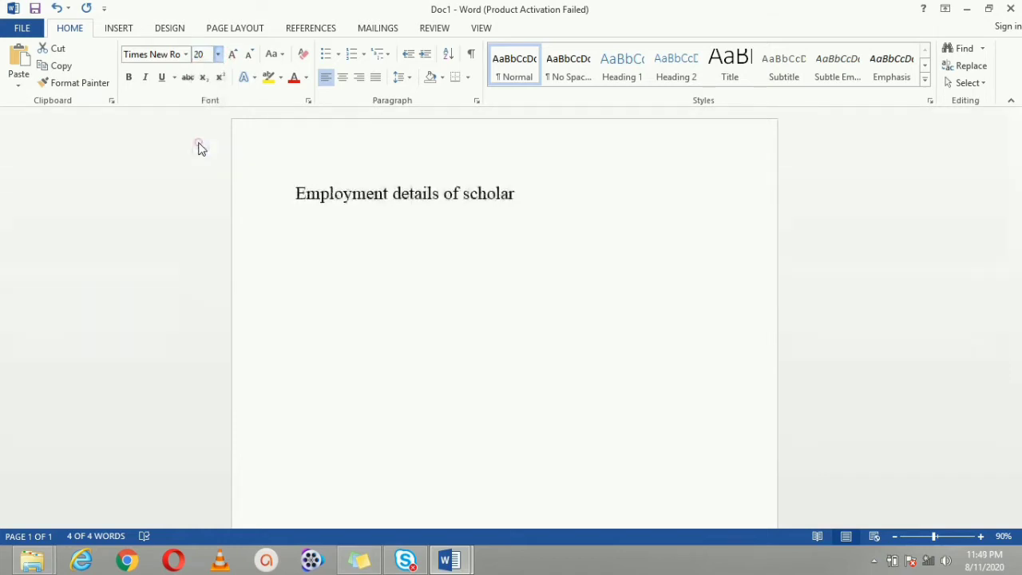
pyautogui.click(130, 78)
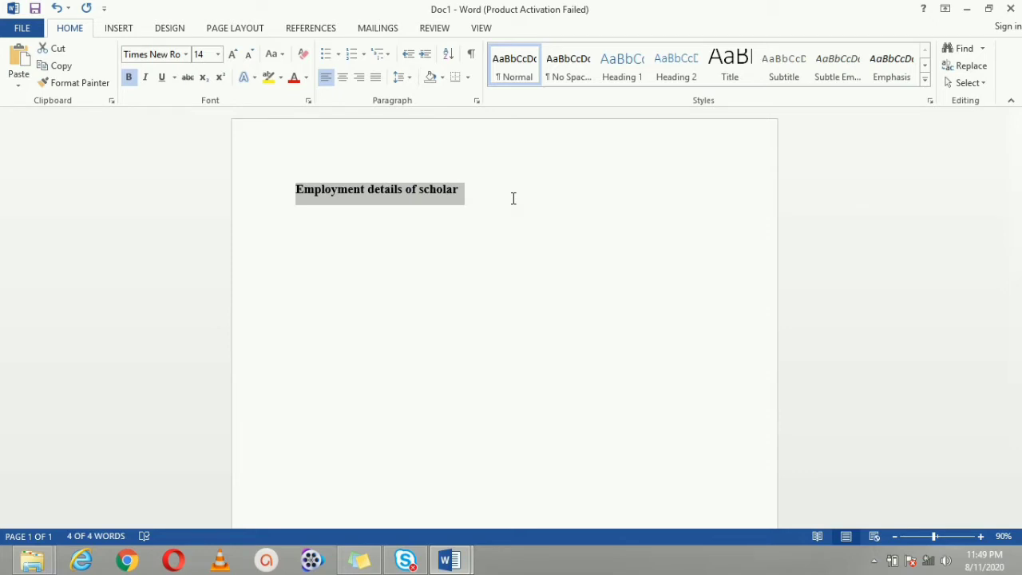
# Apply the Heading 2 style to the line "Employment details of scholar" and increase its font size to 14
pyautogui.click(307, 28)
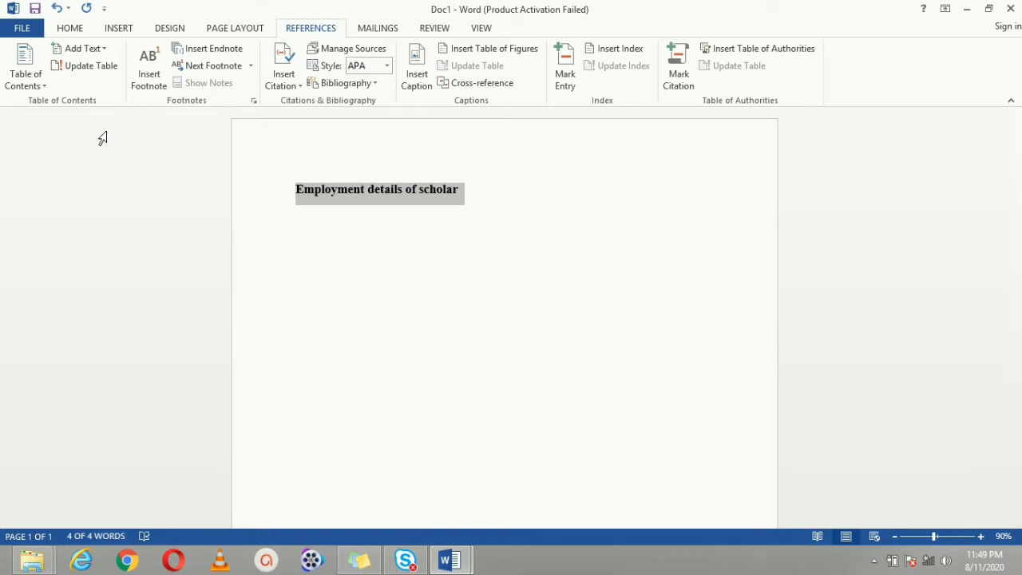
pyautogui.click(65, 28)
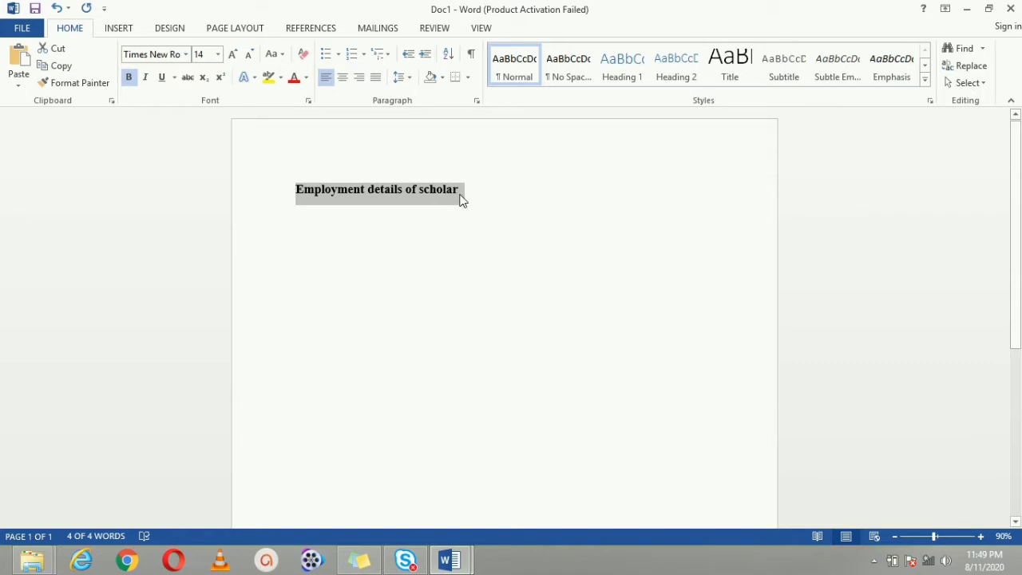
pyautogui.click(673, 72)
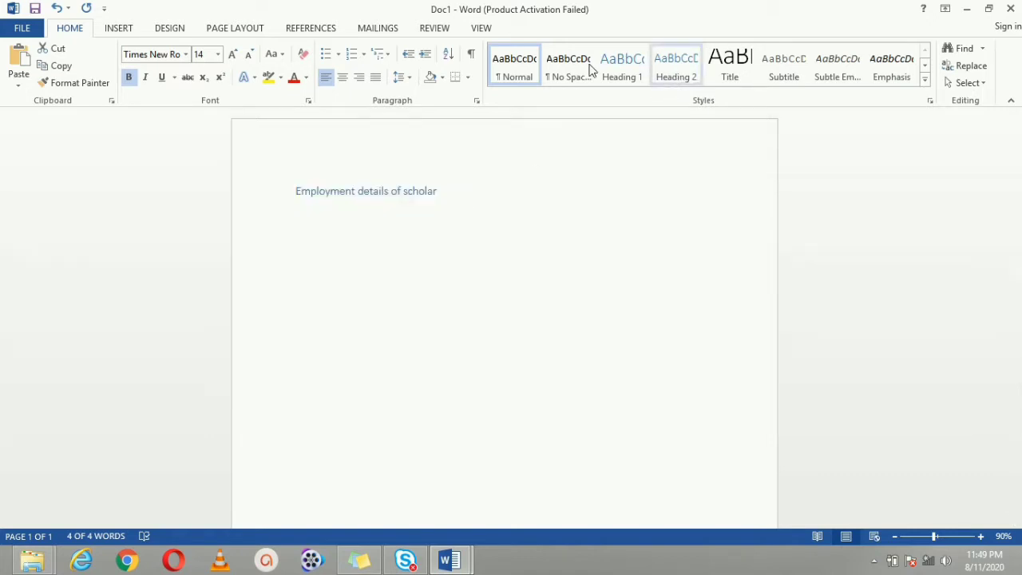
pyautogui.click(522, 74)
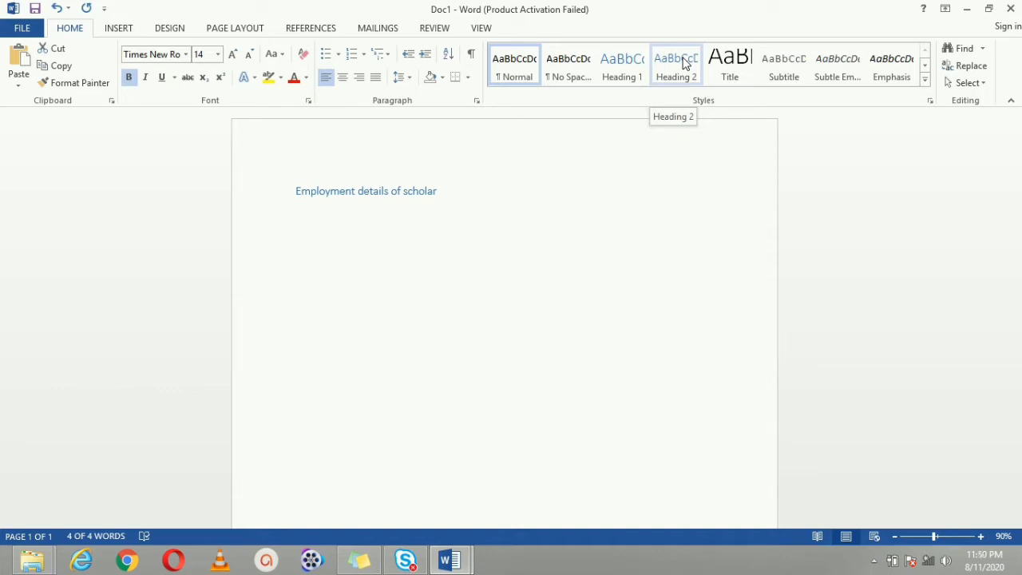
pyautogui.click(678, 74)
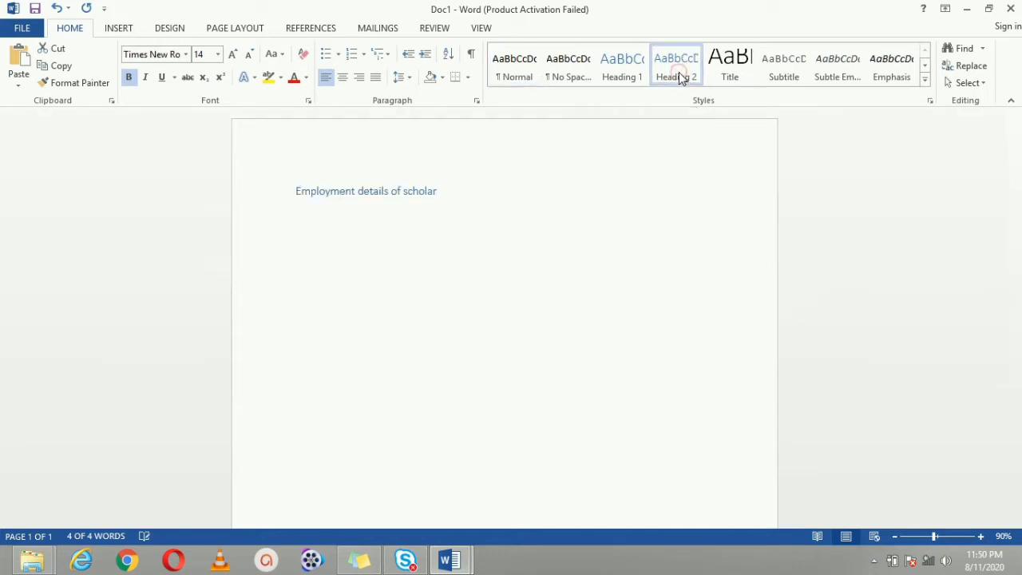
pyautogui.click(231, 56)
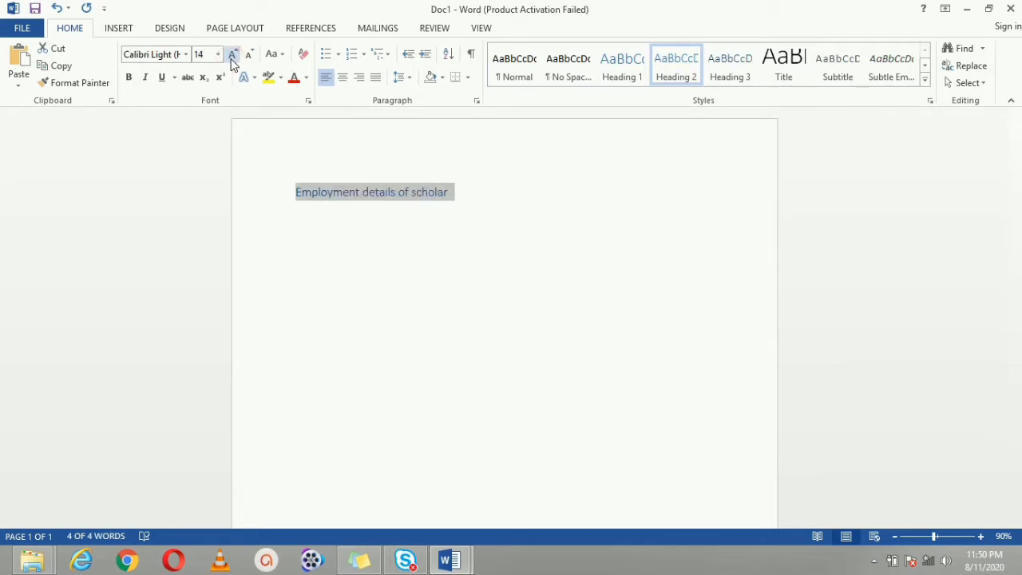
# Format the heading as bold Times New Roman with the Automatic black font colour, and justify the paragraph
pyautogui.click(185, 55)
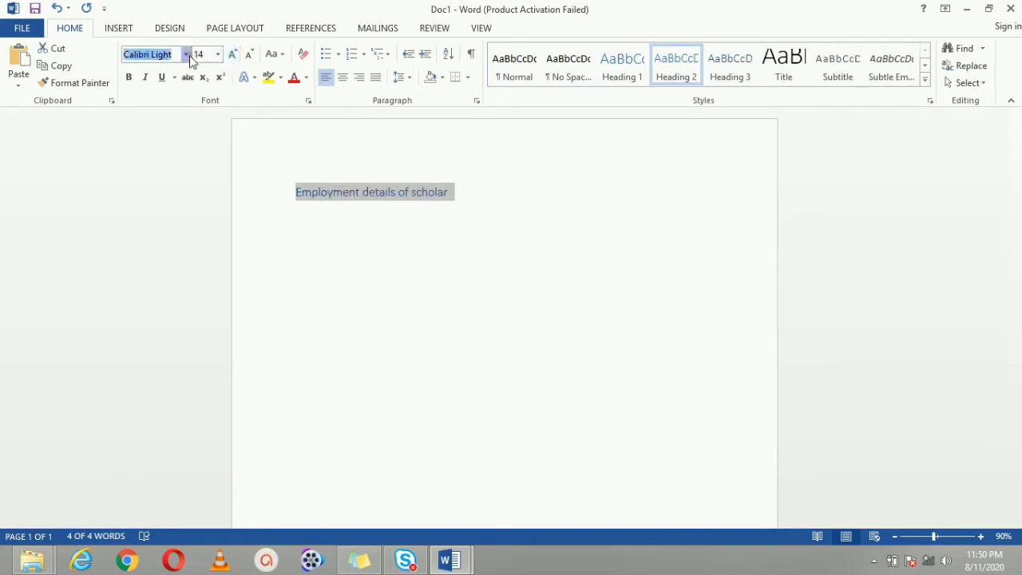
pyautogui.click(191, 150)
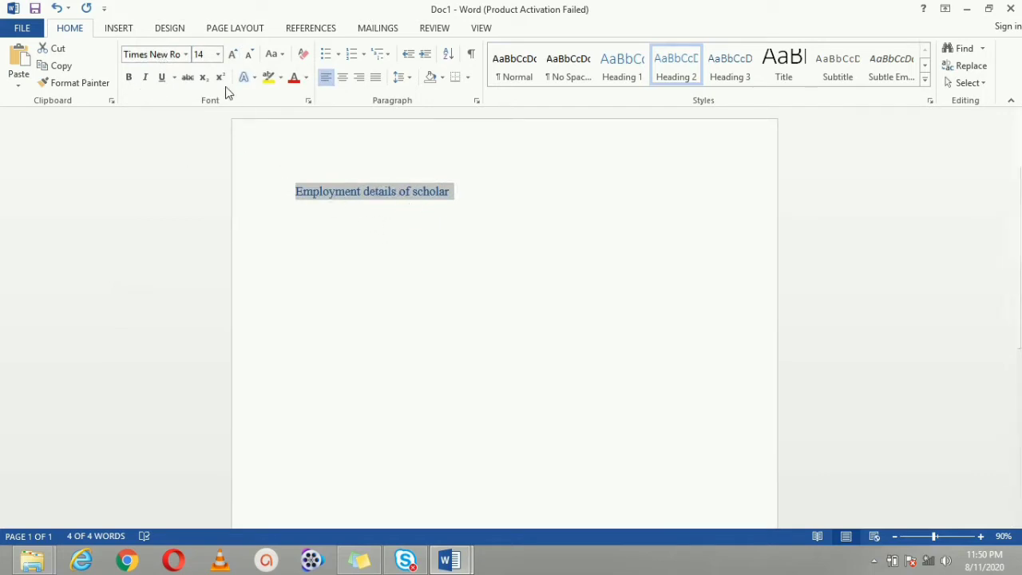
pyautogui.click(307, 78)
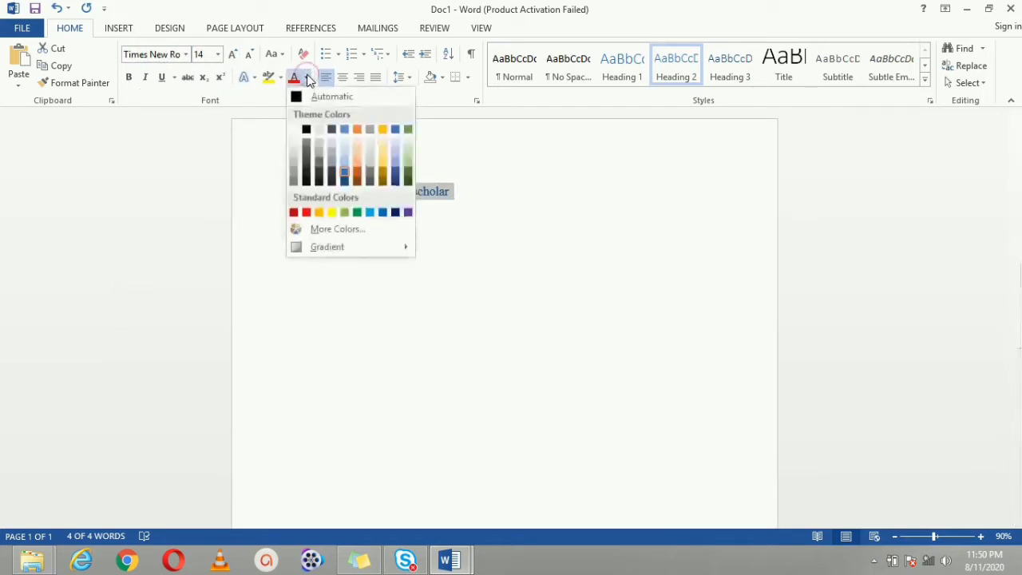
pyautogui.click(297, 97)
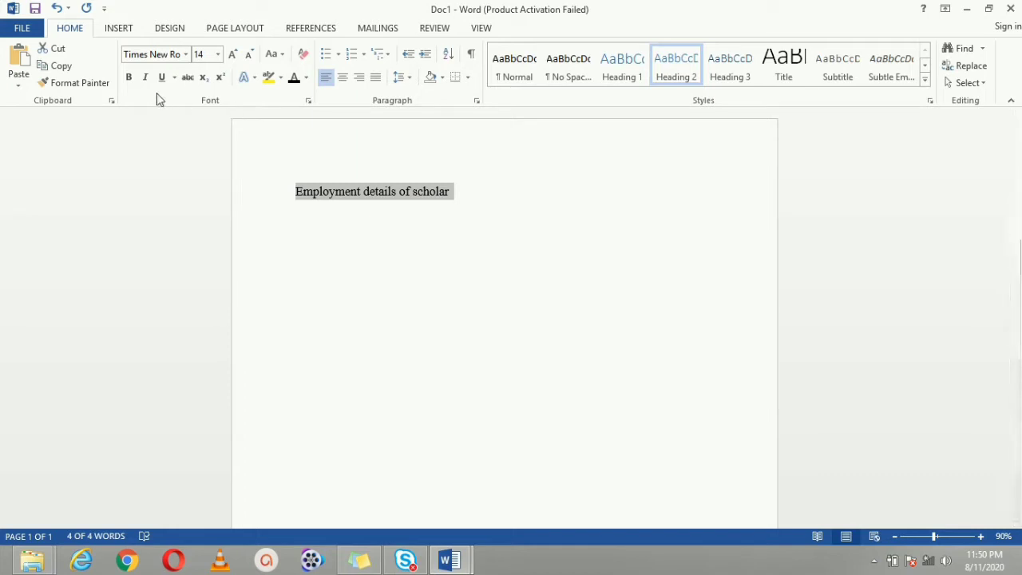
pyautogui.click(131, 80)
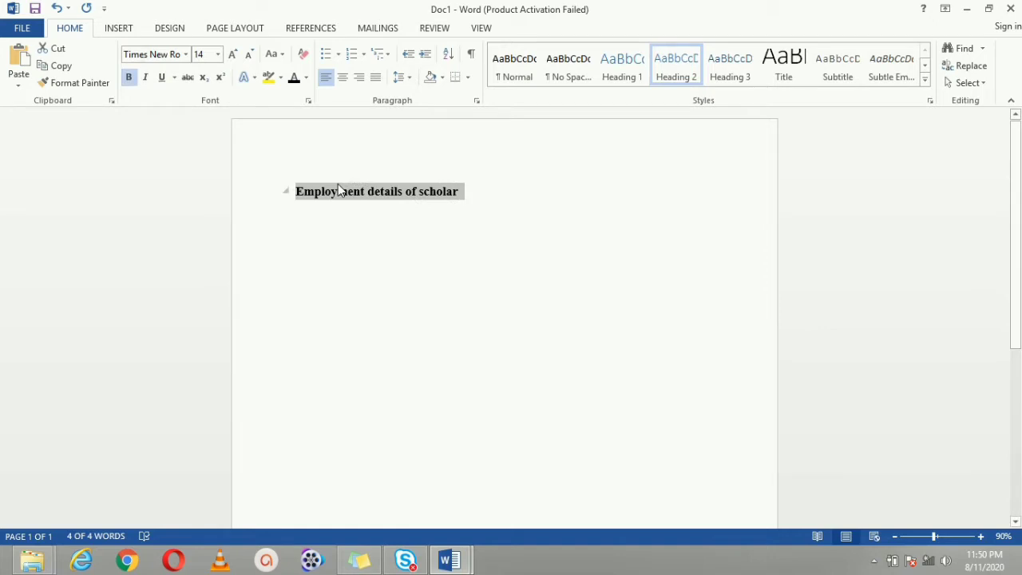
pyautogui.click(375, 78)
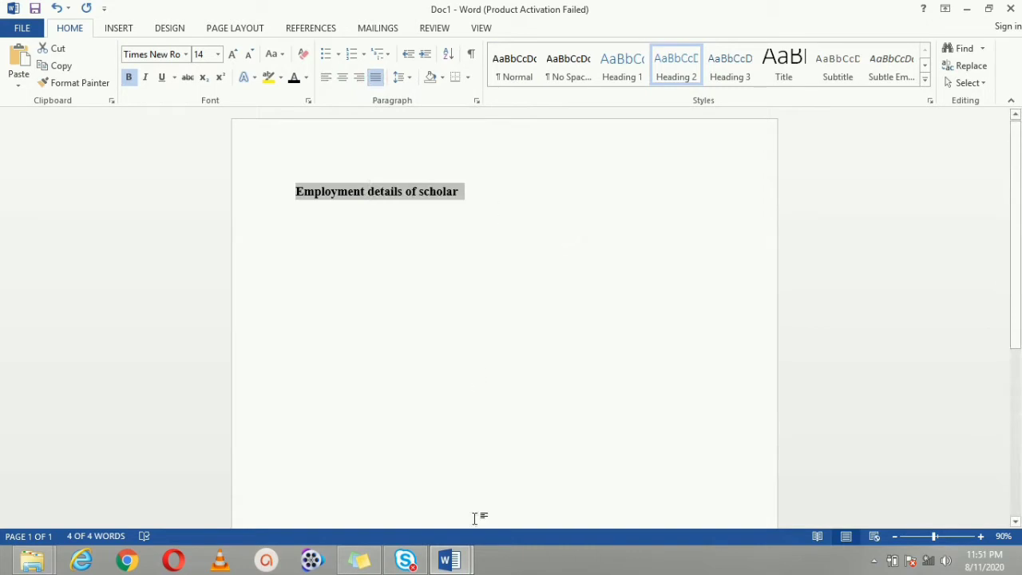
# Switch to New Microsoft Word Document and copy the "Name of current employment with address" cell text from the table's first column
pyautogui.moveTo(453, 562)
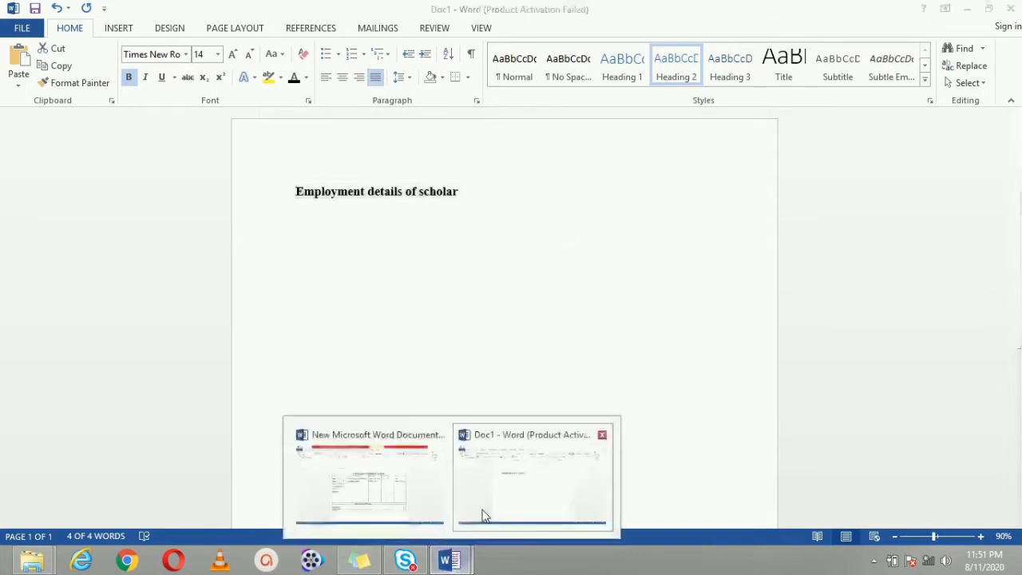
pyautogui.click(374, 478)
pyautogui.moveTo(311, 321); pyautogui.dragTo(257, 219)
pyautogui.hotkey('ctrl', 'c')
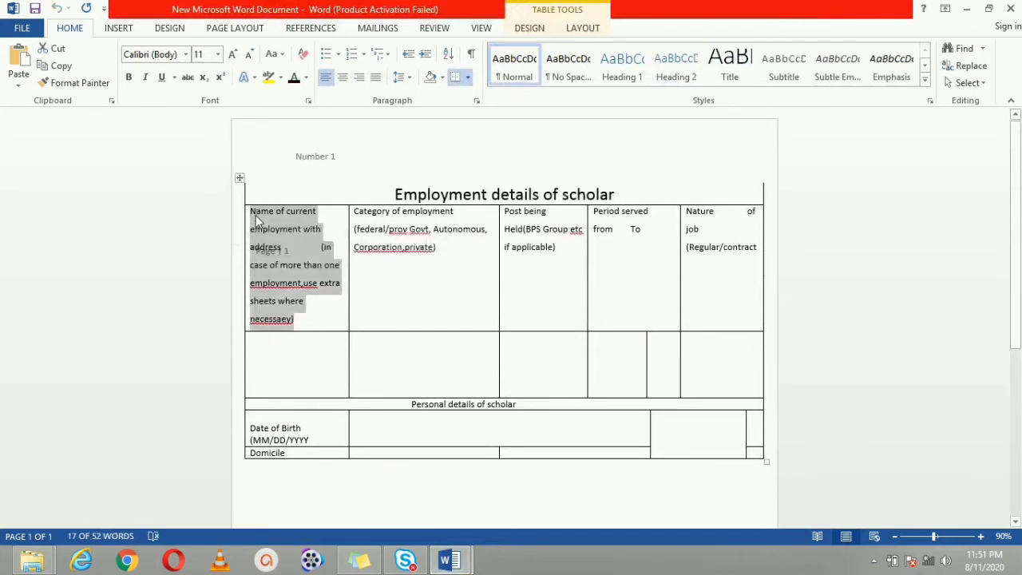
# Switch to Doc1 and paste the copied cell text on a new line below the heading "Employment details of scholar"
pyautogui.click(462, 559)
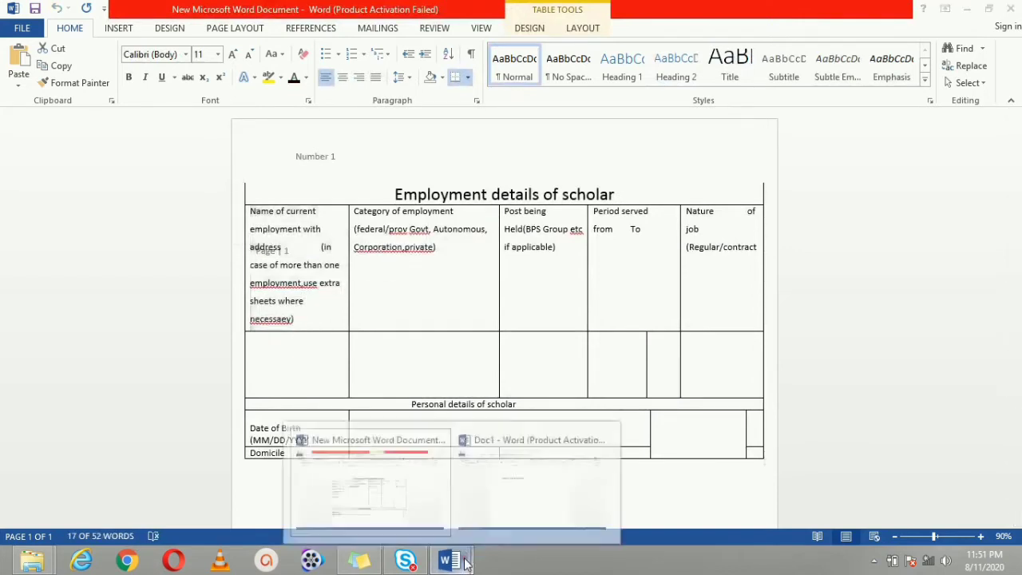
pyautogui.click(539, 466)
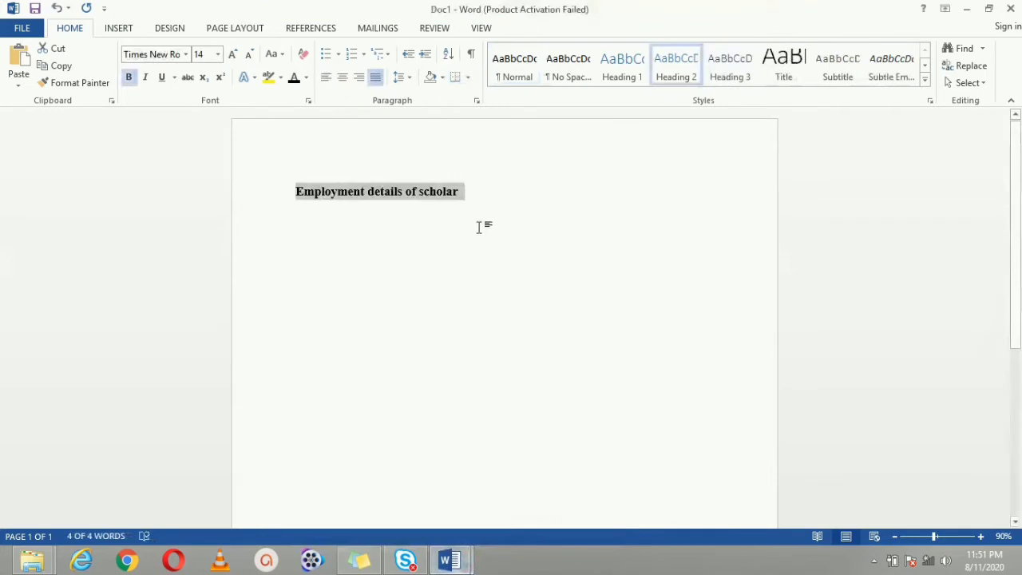
pyautogui.click(476, 196)
pyautogui.press('Return')
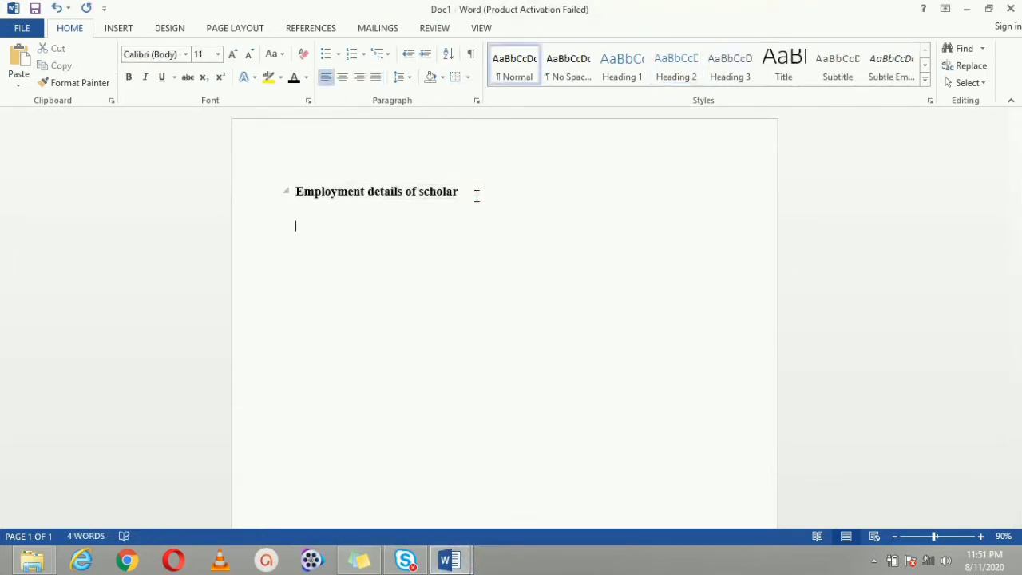
pyautogui.hotkey('ctrl', 'v')
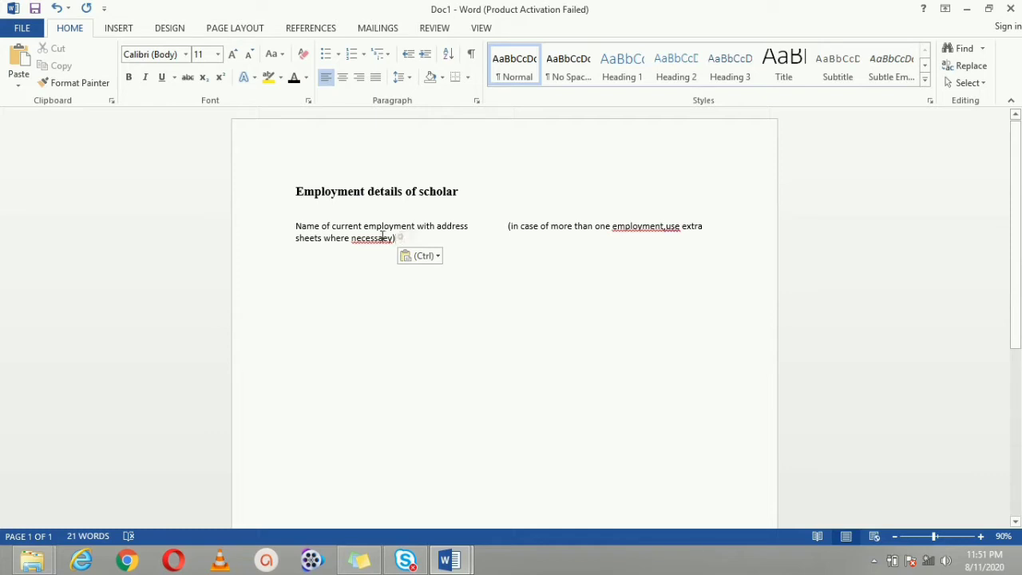
# Format the pasted "Name of current employment with address" paragraph in Normal style, Times New Roman size 12, with justified alignment
pyautogui.moveTo(394, 237); pyautogui.dragTo(285, 231)
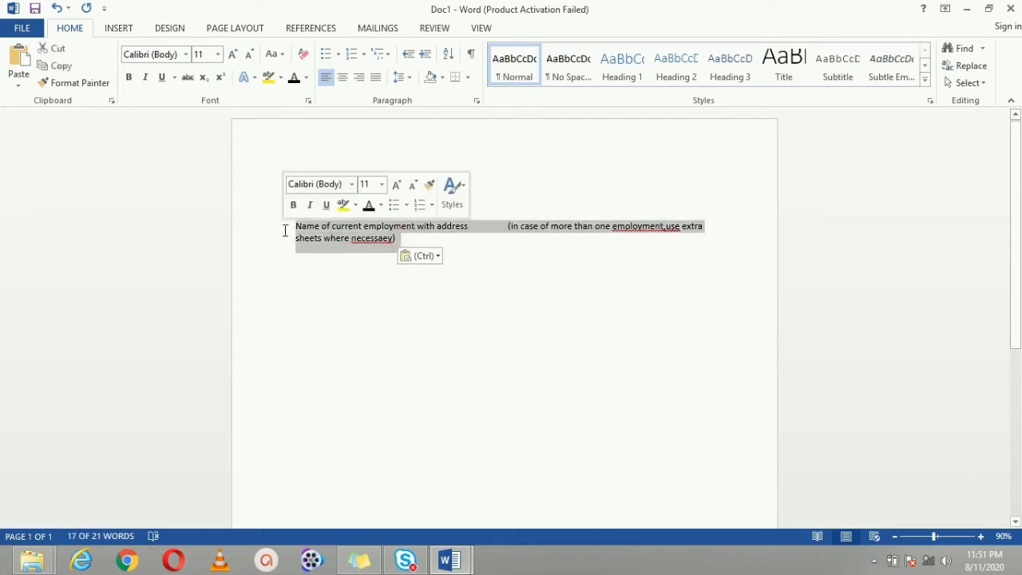
pyautogui.click(511, 63)
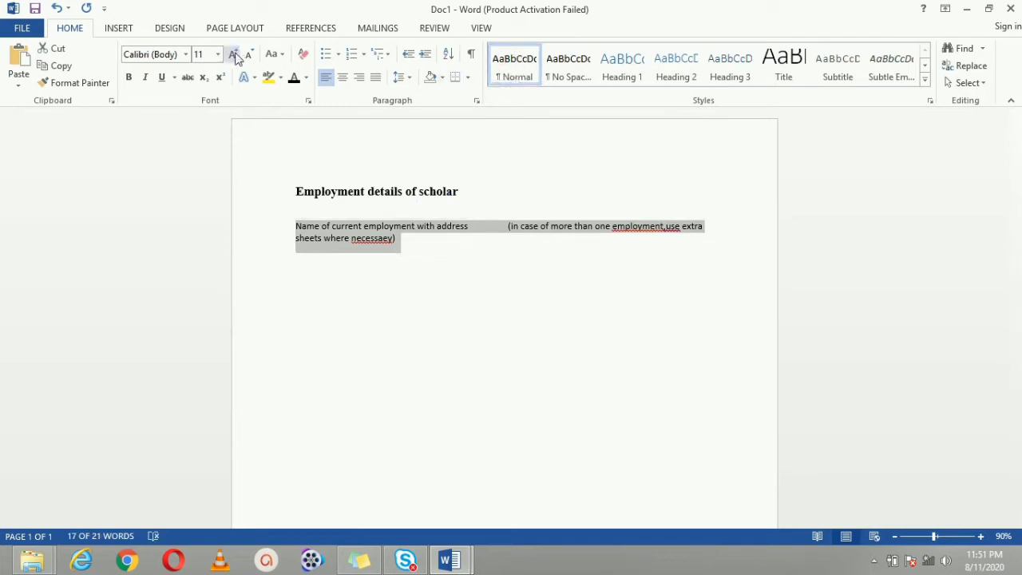
pyautogui.click(233, 54)
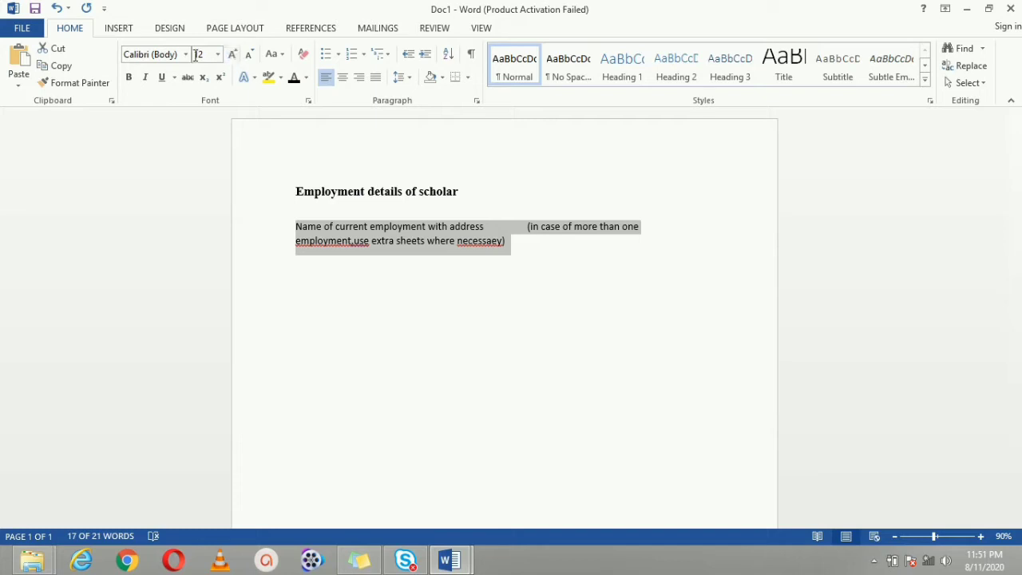
pyautogui.click(185, 53)
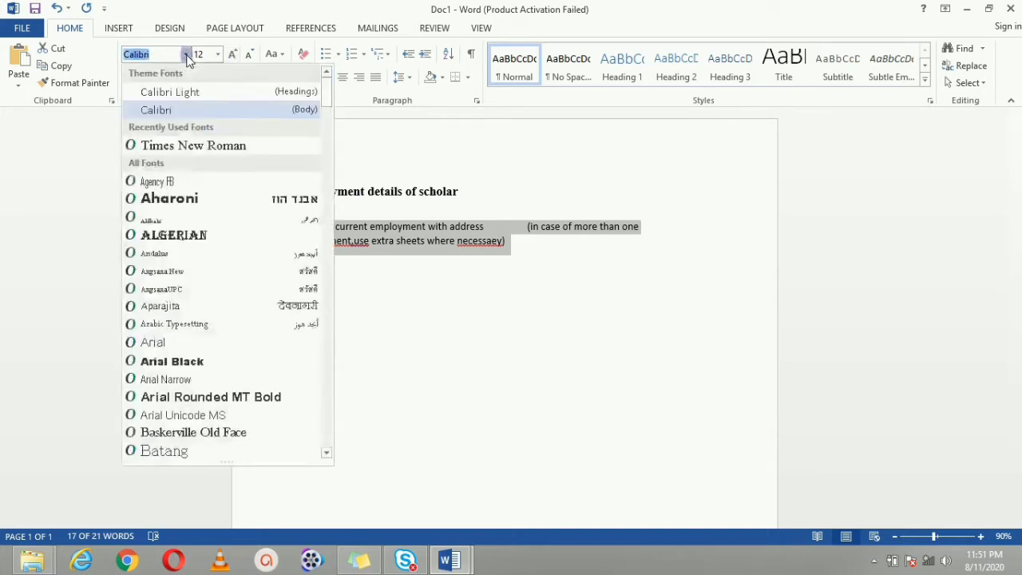
pyautogui.click(190, 145)
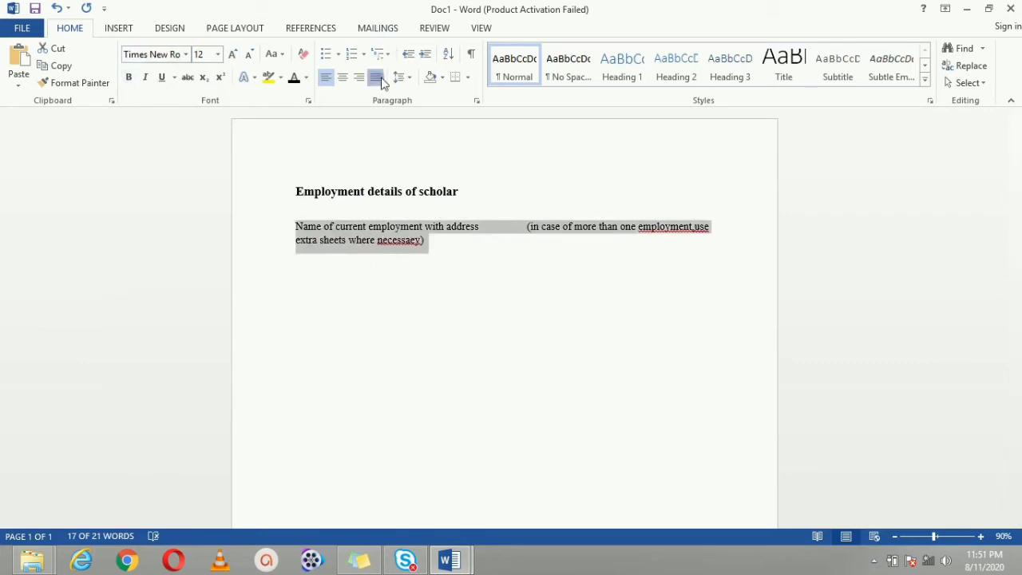
pyautogui.click(380, 81)
# Delete the extra spaces between "address" and "(in case of more than one employment"
pyautogui.click(531, 232)
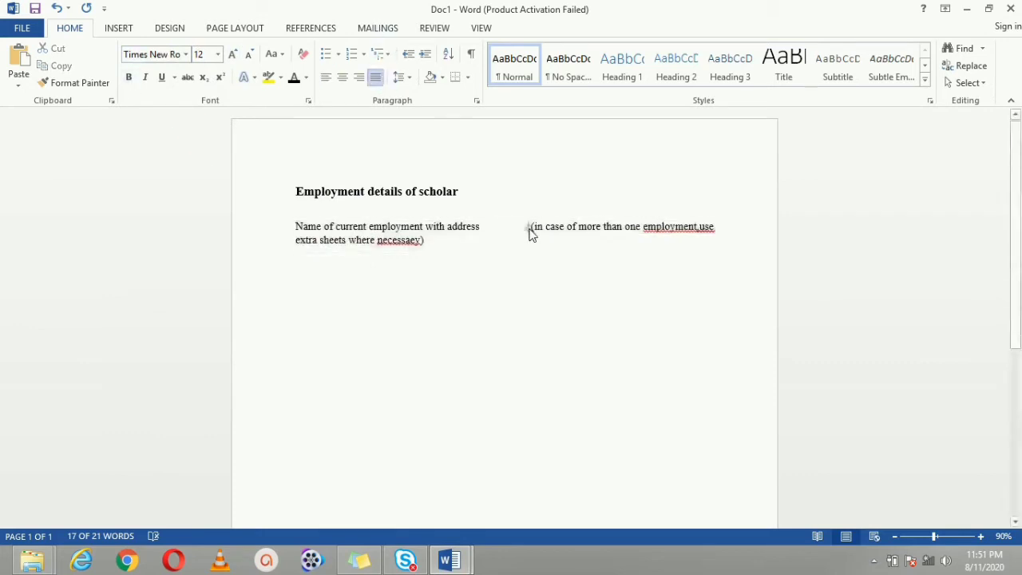
pyautogui.press('BackSpace')
pyautogui.press('BackSpace')
pyautogui.press('BackSpace')
pyautogui.press('BackSpace')
pyautogui.press('BackSpace')
pyautogui.press('BackSpace')
pyautogui.press('BackSpace')
pyautogui.press('BackSpace')
pyautogui.press('BackSpace')
pyautogui.press('BackSpace')
pyautogui.press('BackSpace')
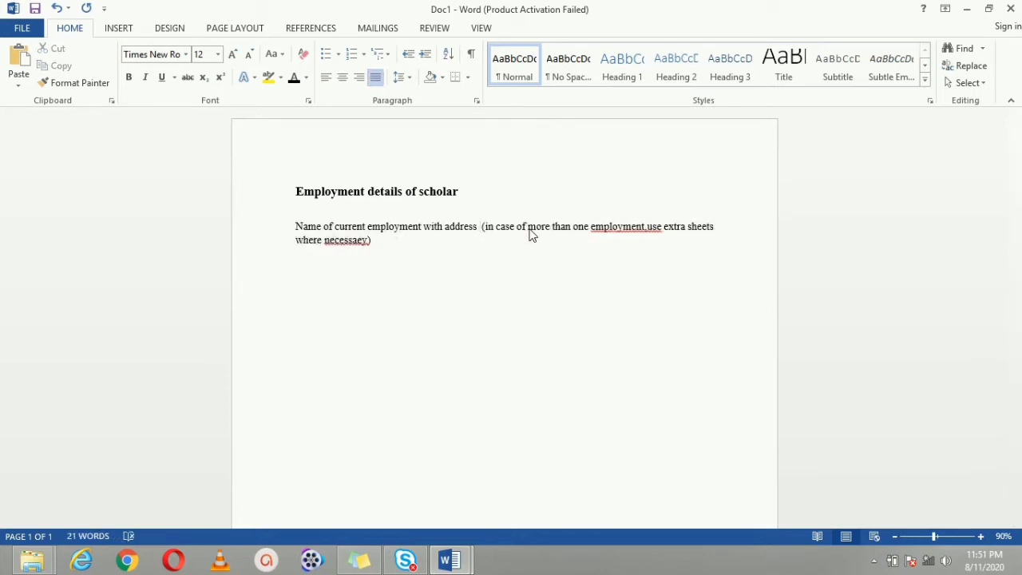
# Correct the punctuation to "employment, use" and replace the misspelled word before the closing bracket with "necessary"
pyautogui.click(646, 228)
pyautogui.write(',')
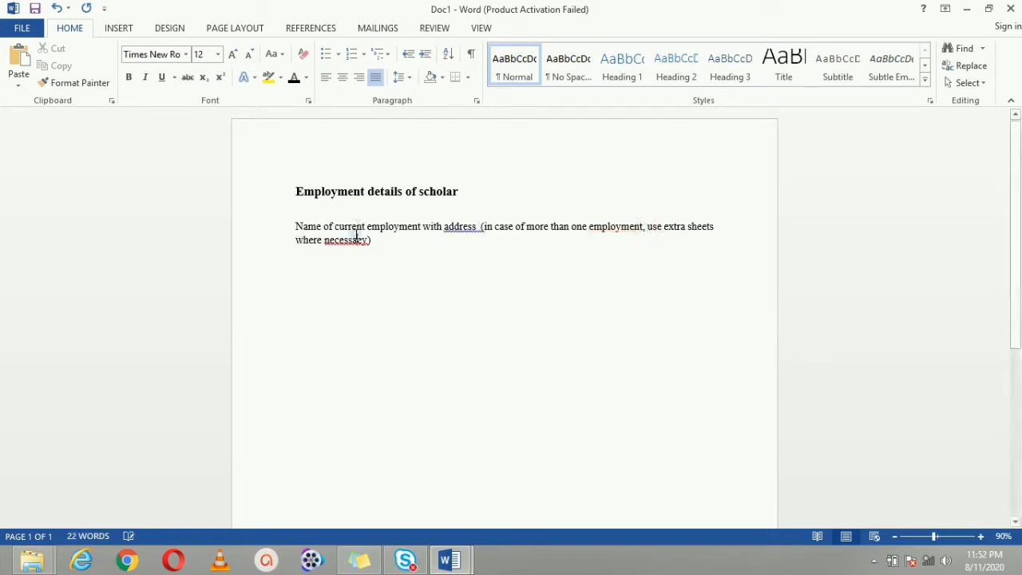
pyautogui.rightClick(358, 239)
pyautogui.click(394, 254)
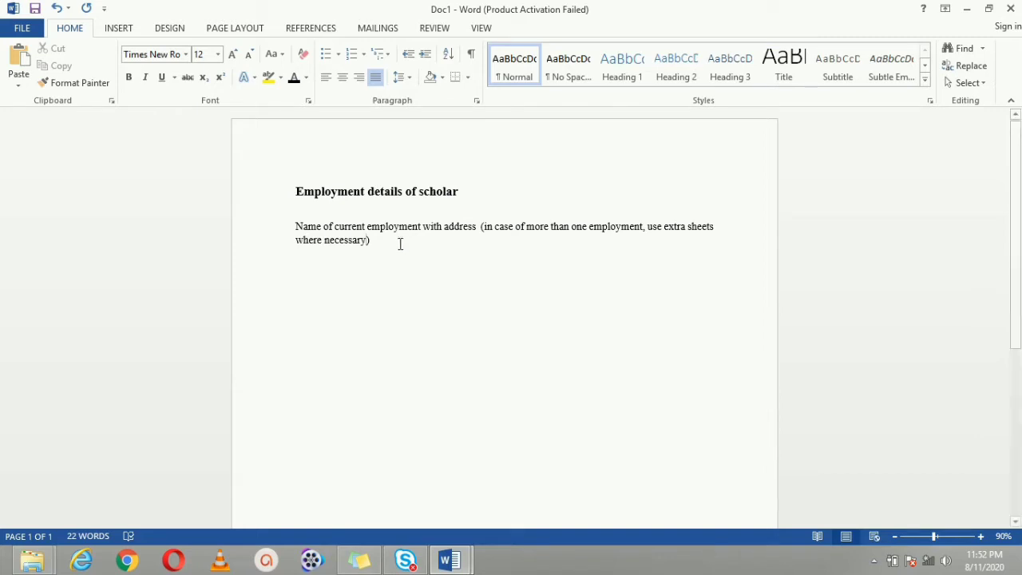
# Add a new line after the paragraph, and copy the "Category of employment" cell text from New Microsoft Word Document
pyautogui.click(399, 243)
pyautogui.press('Return')
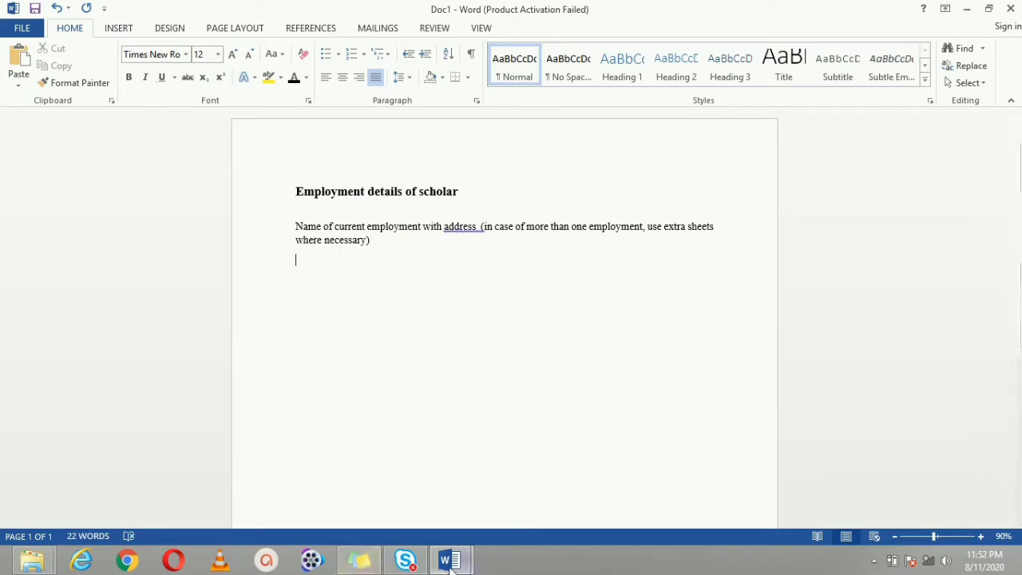
pyautogui.click(449, 560)
pyautogui.click(311, 471)
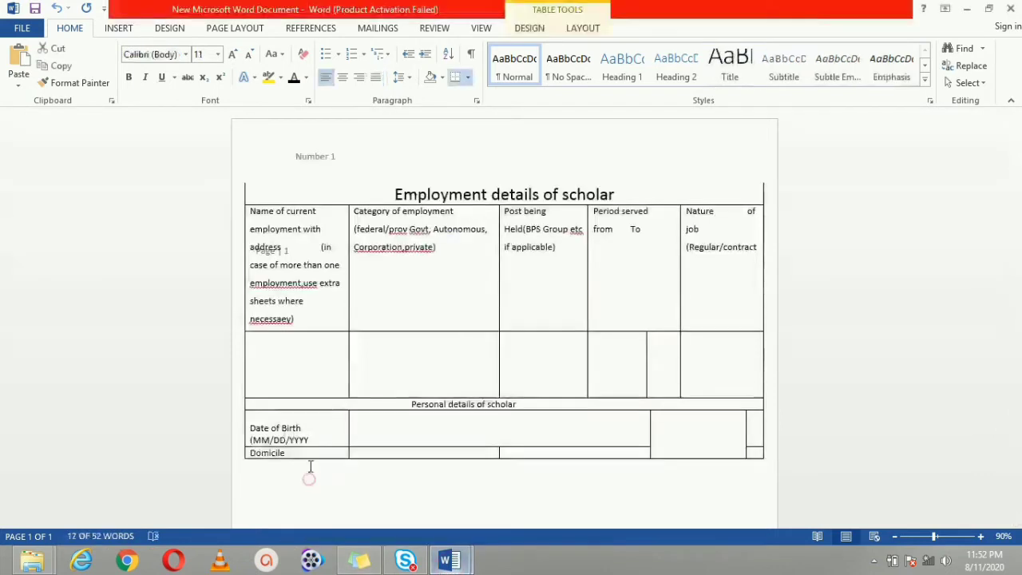
pyautogui.moveTo(469, 259); pyautogui.dragTo(355, 211)
pyautogui.hotkey('ctrl', 'c')
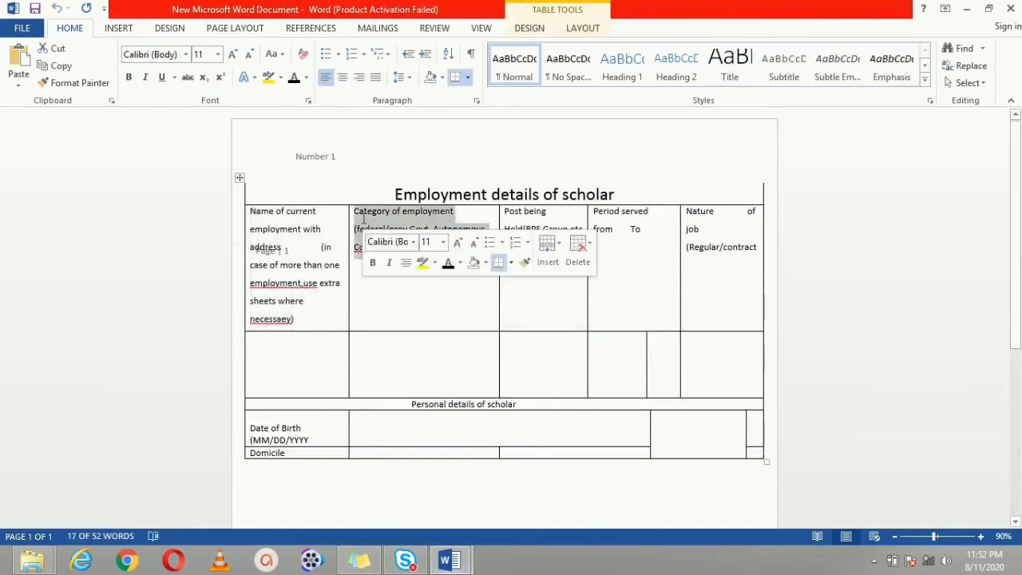
# Switch back to Doc1 and paste the "Category of employment" text on the new line
pyautogui.click(450, 560)
pyautogui.click(403, 494)
pyautogui.click(449, 561)
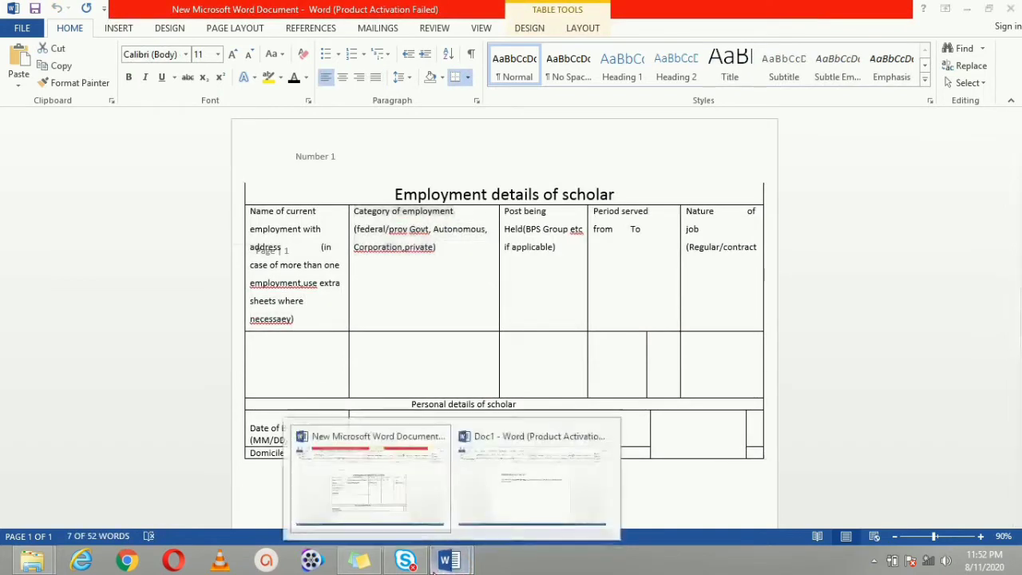
pyautogui.click(500, 474)
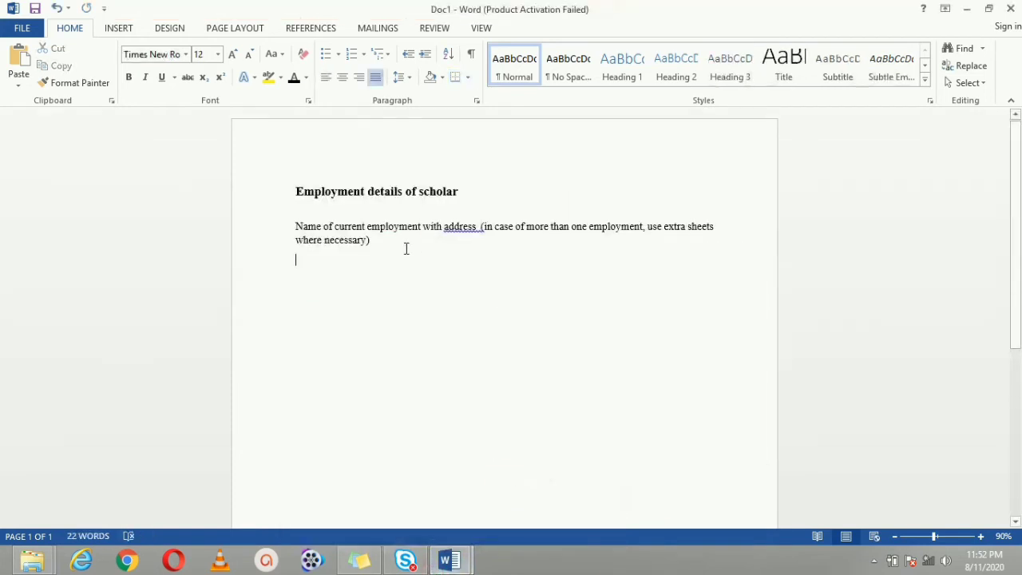
pyautogui.hotkey('ctrl', 'v')
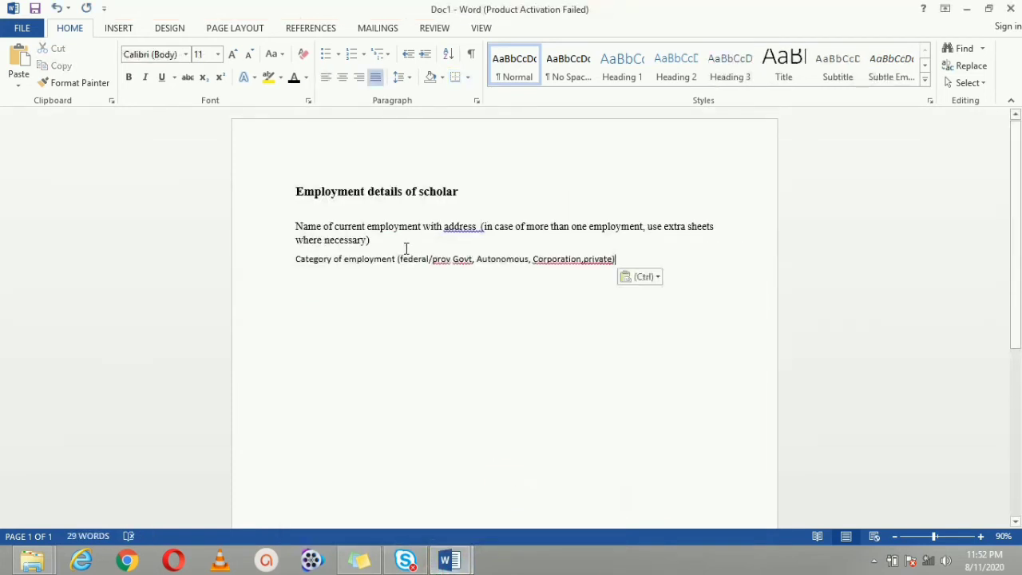
pyautogui.moveTo(458, 263); pyautogui.dragTo(391, 263)
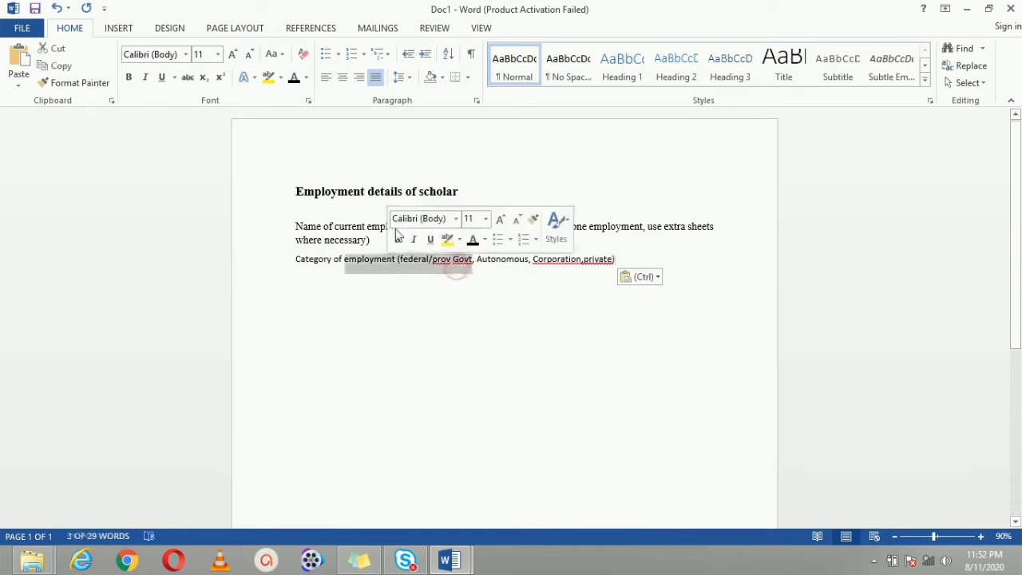
pyautogui.doubleClick(371, 226)
pyautogui.click(440, 281)
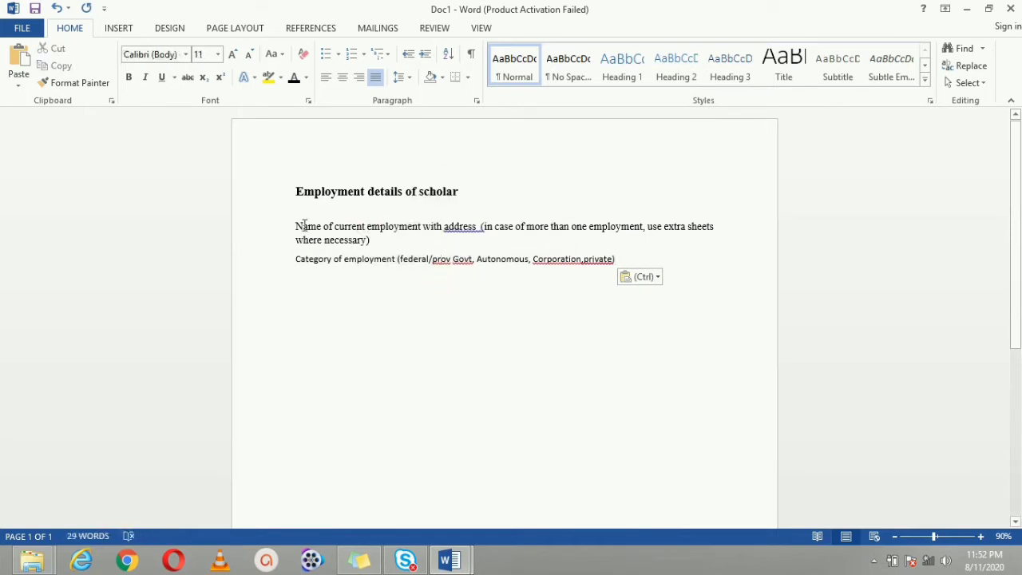
pyautogui.moveTo(295, 225); pyautogui.dragTo(372, 240)
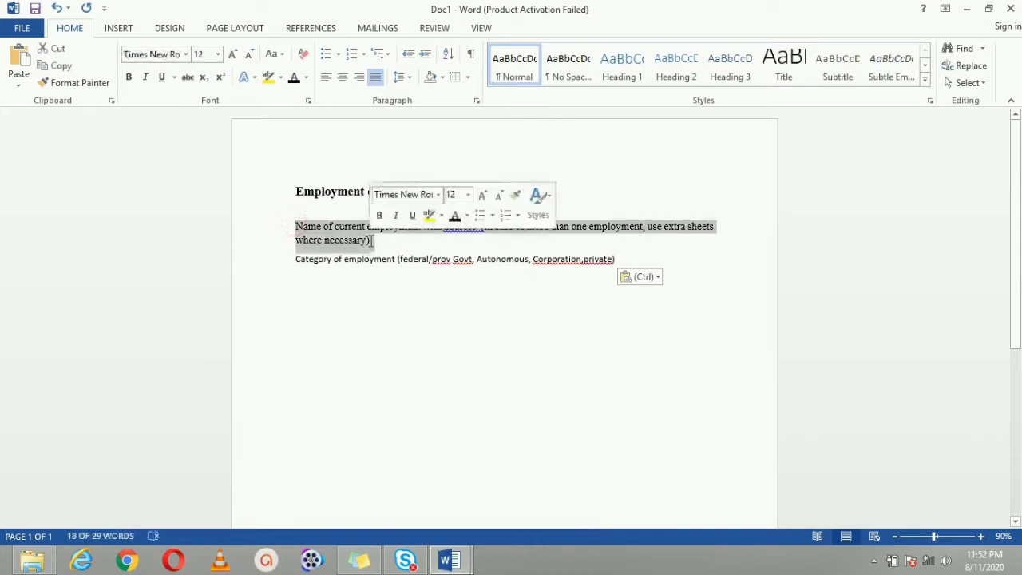
pyautogui.click(401, 268)
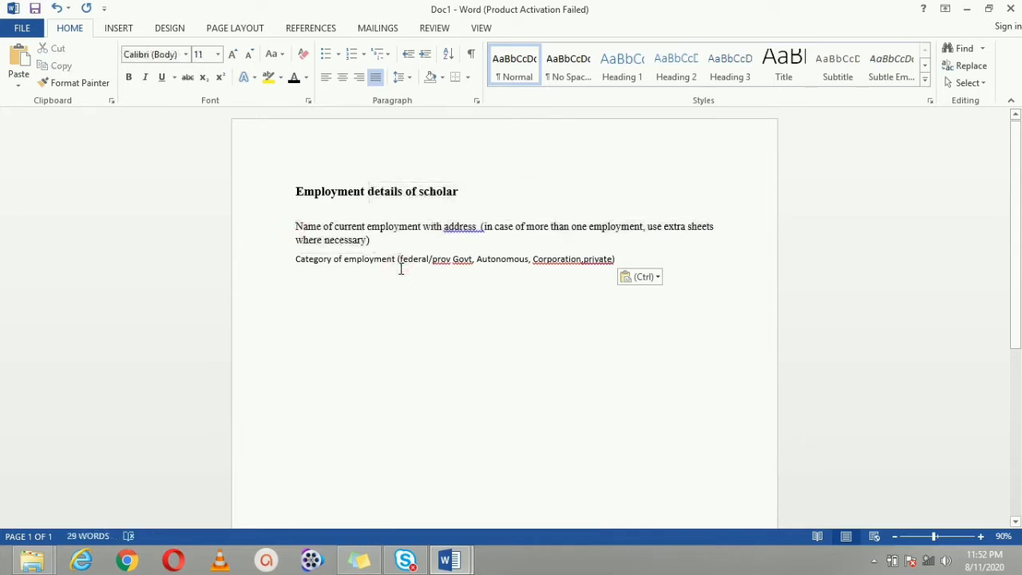
# Copy the formatting of the "Name of current employment" paragraph onto the "Category of employment" line with Format Painter
pyautogui.moveTo(369, 238); pyautogui.dragTo(308, 225)
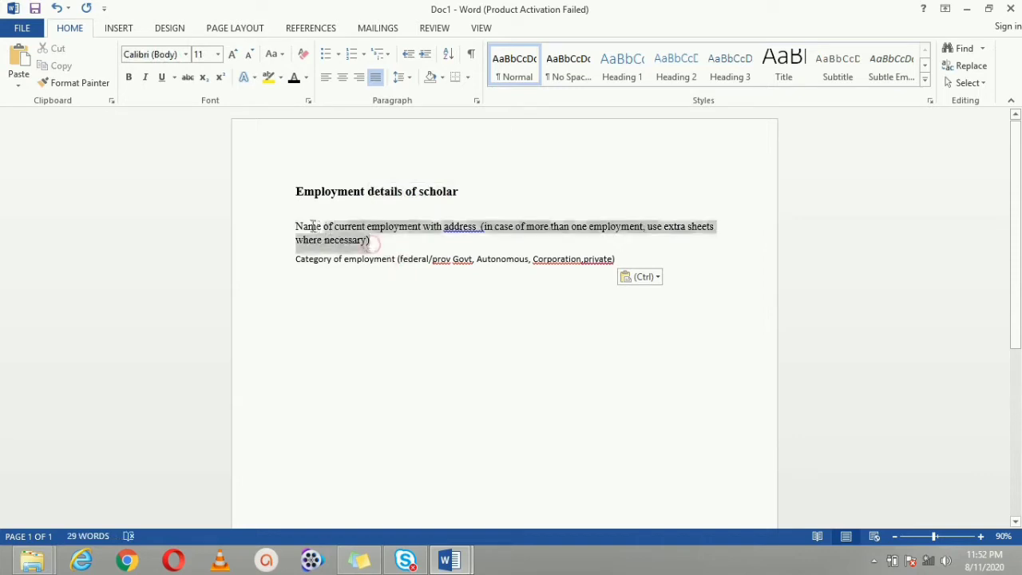
pyautogui.click(77, 85)
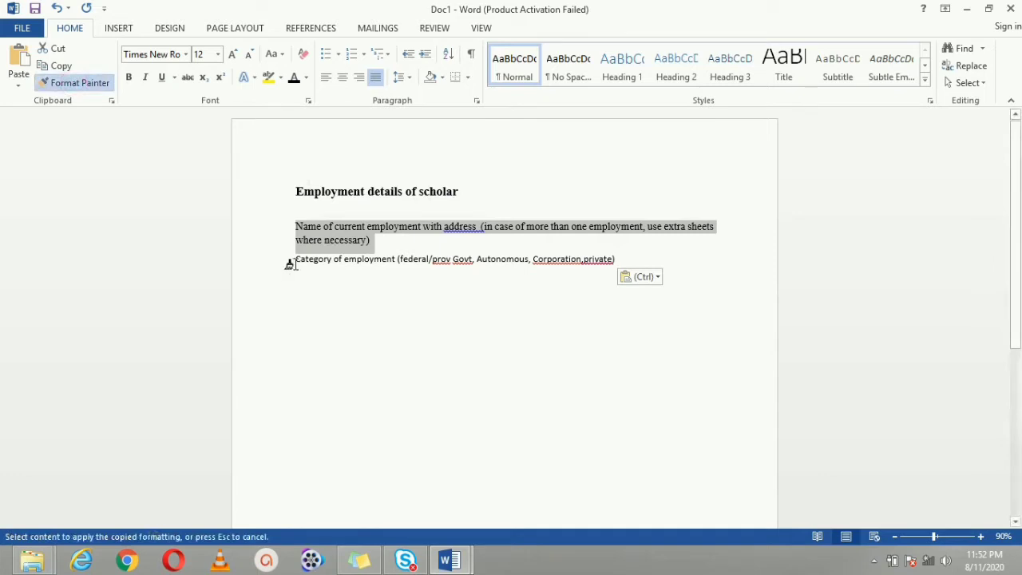
pyautogui.moveTo(290, 264); pyautogui.dragTo(615, 270)
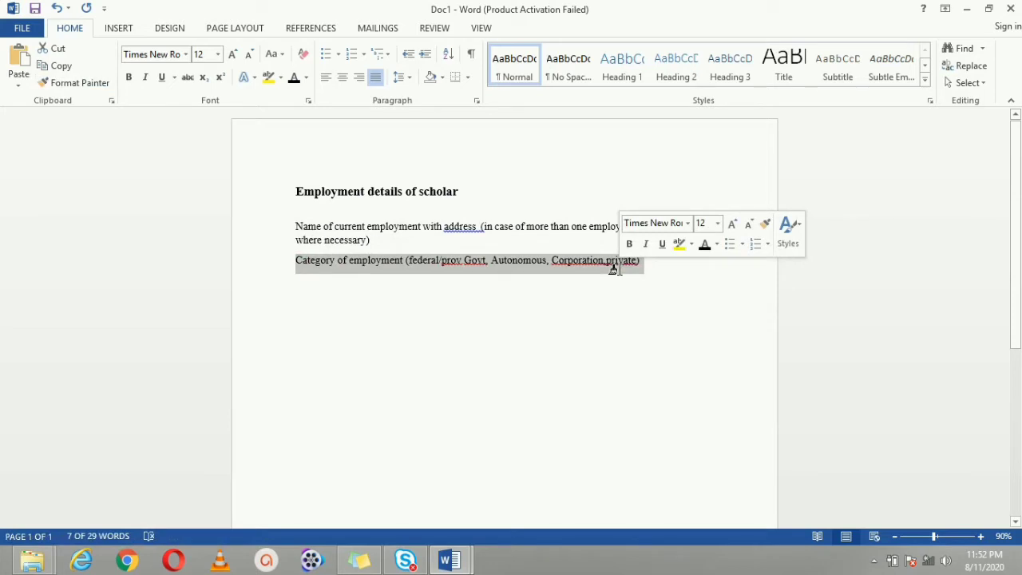
pyautogui.click(596, 266)
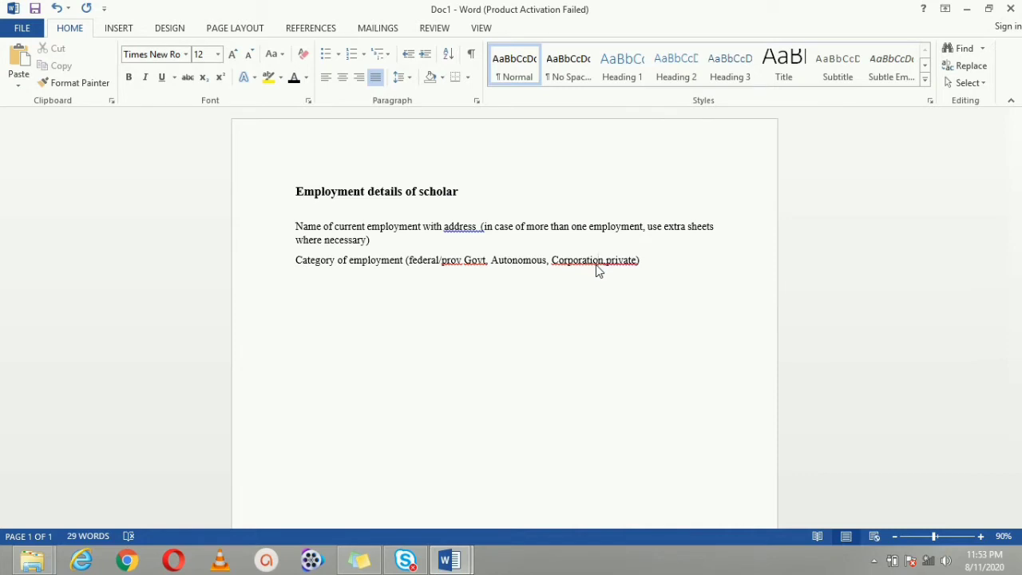
# Enter "24" after a blank line below the "Category of employment" line and make the 4 superscript
pyautogui.click(646, 261)
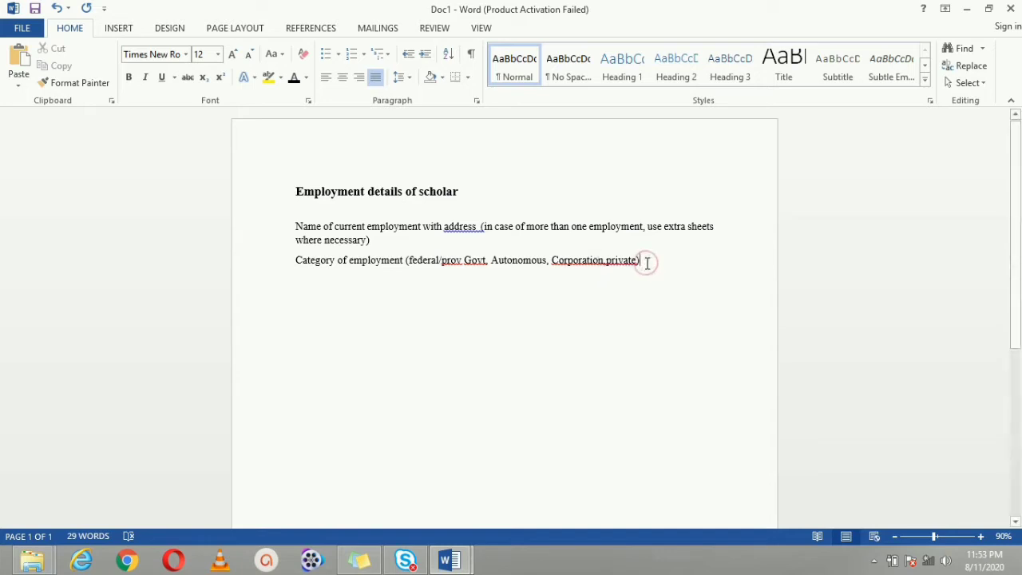
pyautogui.press('Return')
pyautogui.write('2')
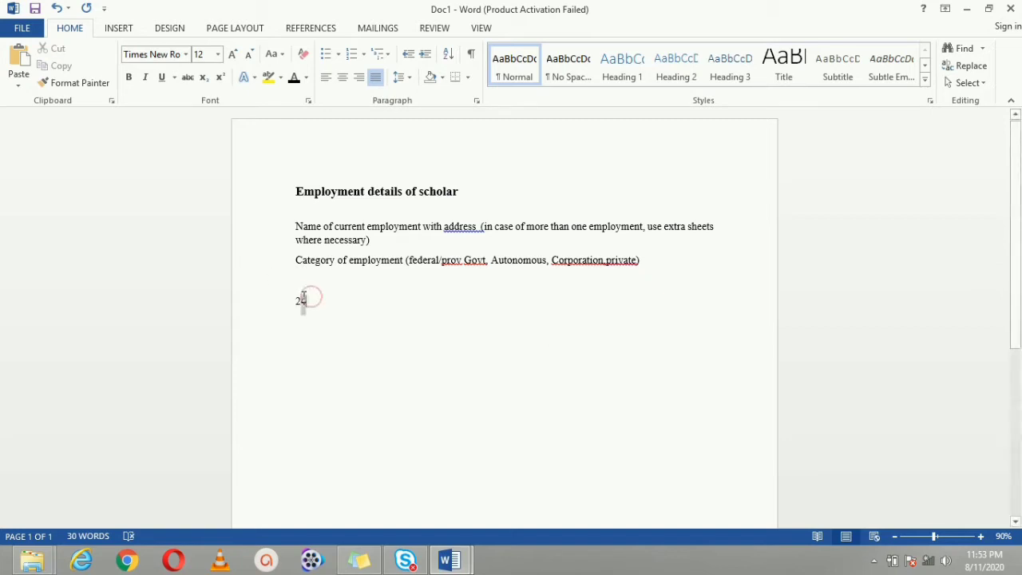
pyautogui.doubleClick(301, 298)
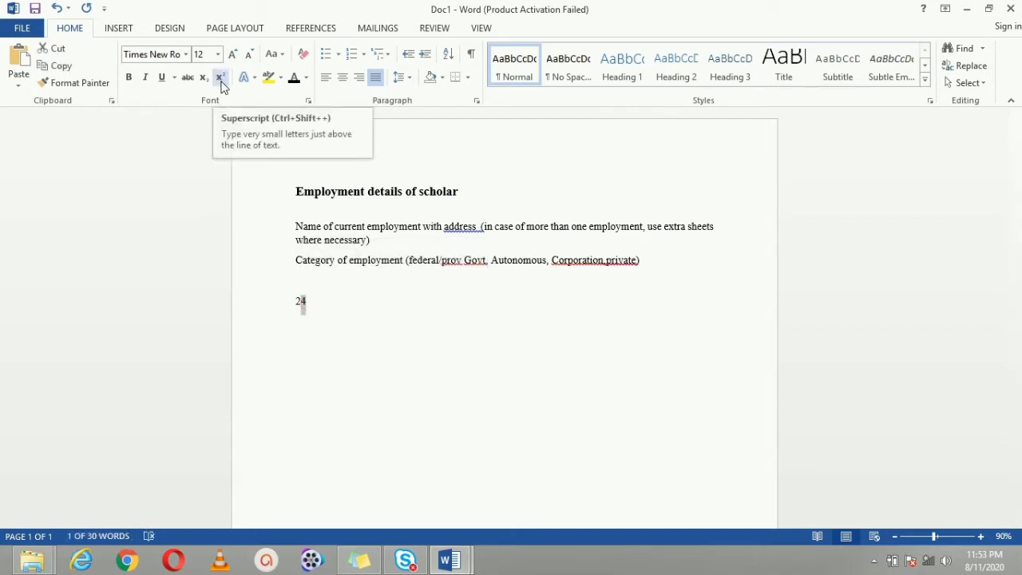
pyautogui.click(220, 79)
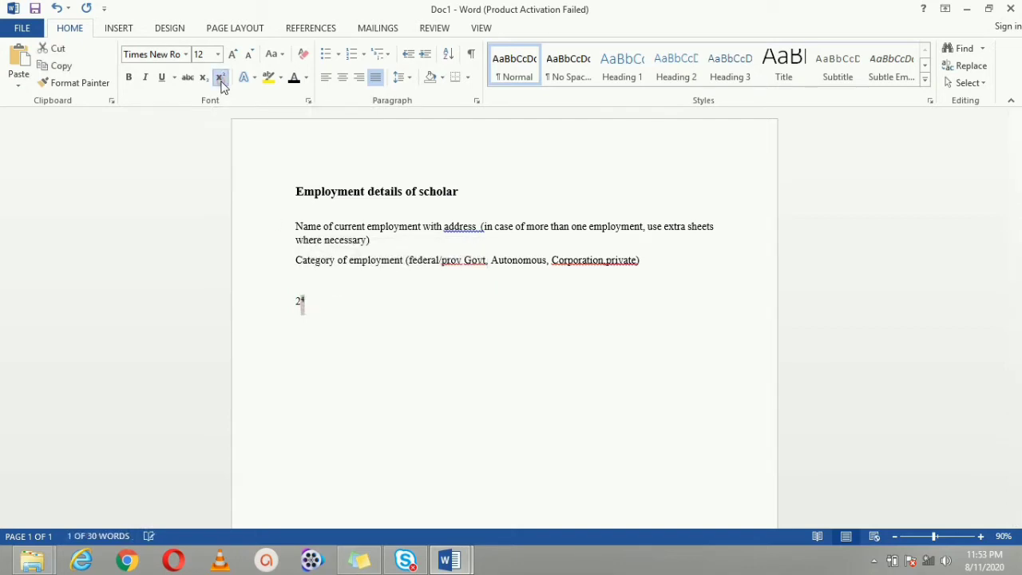
# Turn off superscript after the 4, enter "Ac" on a new line, and make the c subscript
pyautogui.click(309, 303)
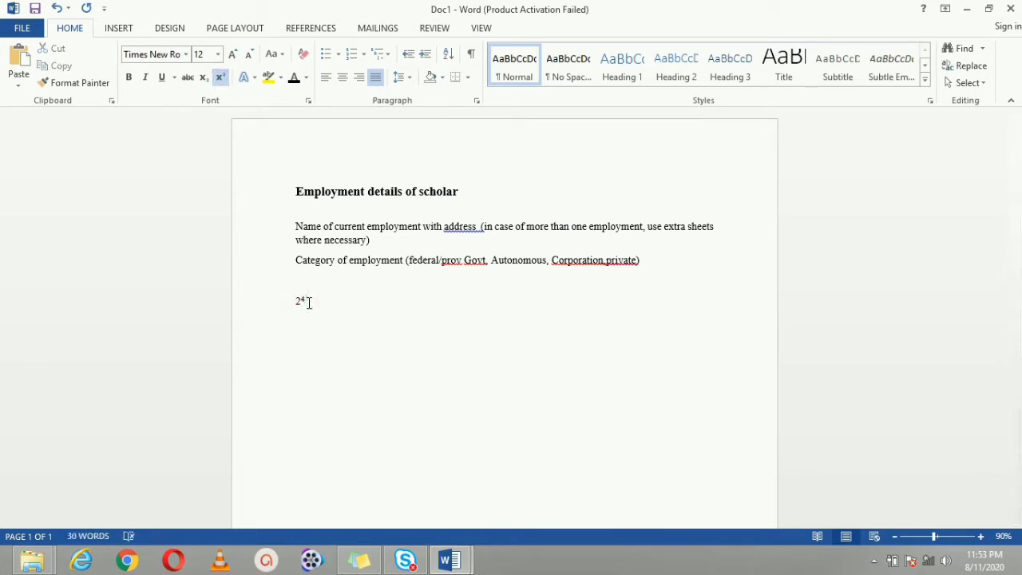
pyautogui.click(221, 79)
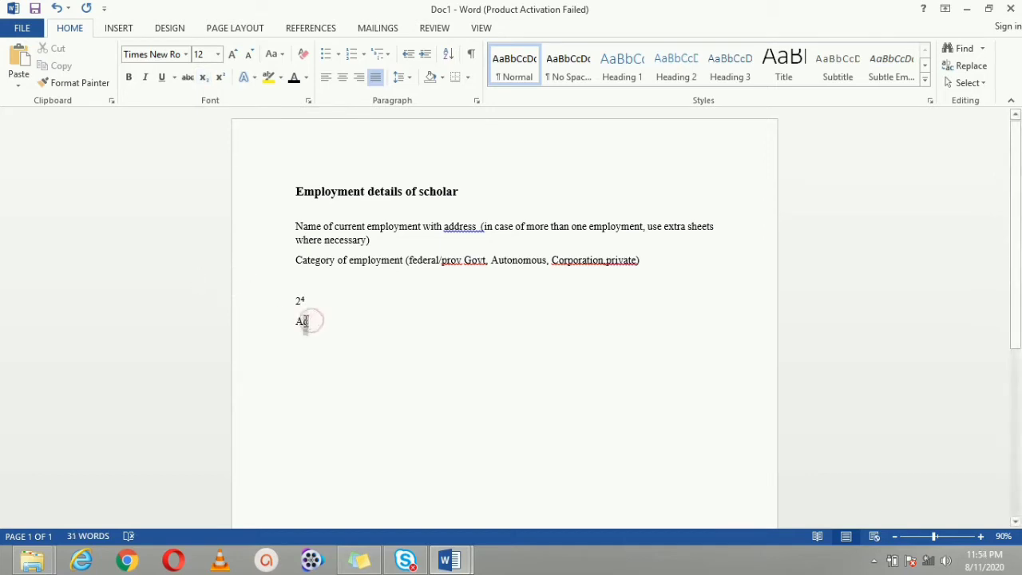
pyautogui.moveTo(310, 321); pyautogui.dragTo(302, 321)
pyautogui.click(204, 80)
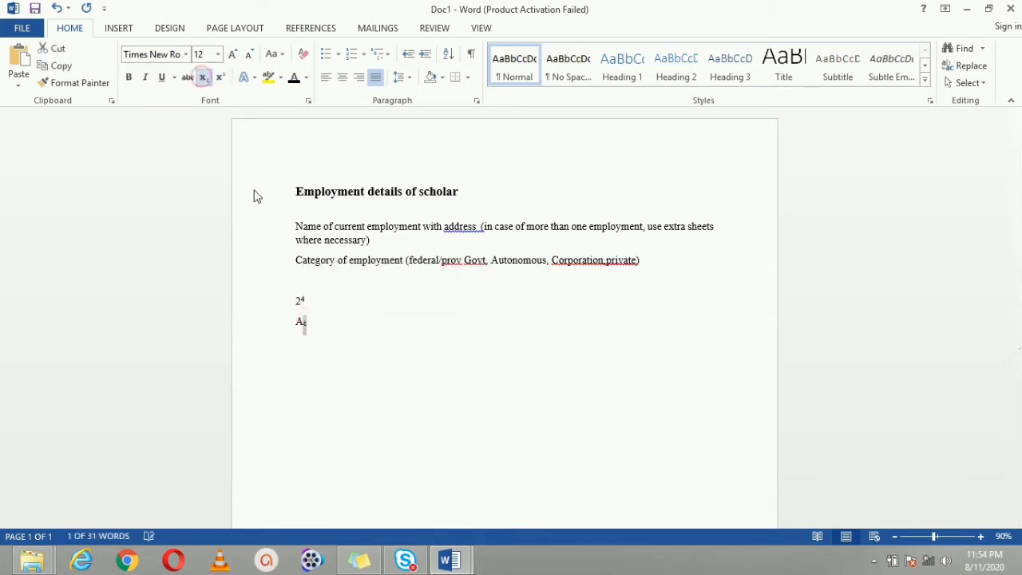
pyautogui.click(365, 395)
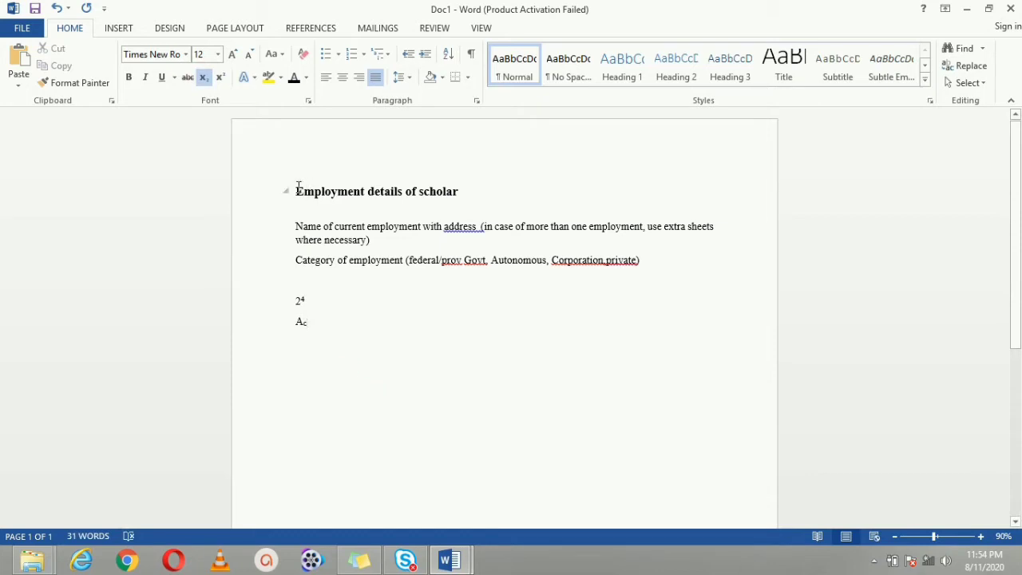
# Try yellow highlighting on the heading "Employment details of scholar" and undo it
pyautogui.moveTo(297, 191); pyautogui.dragTo(476, 198)
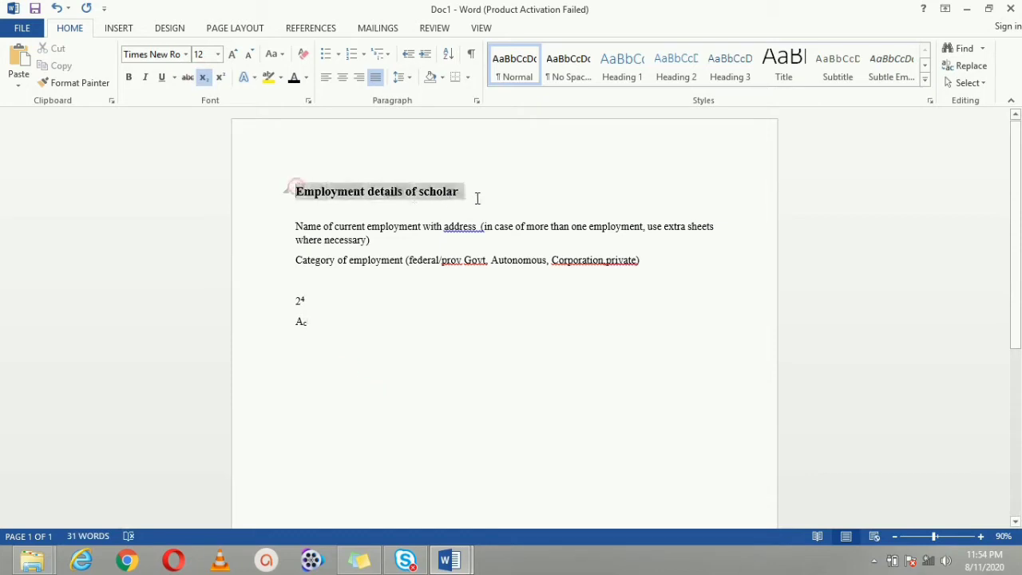
pyautogui.click(270, 80)
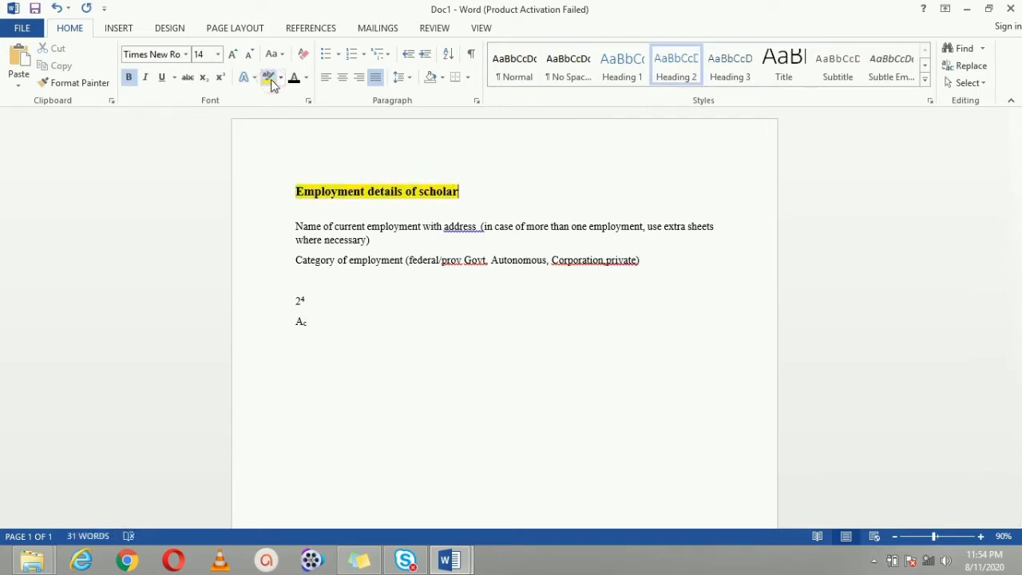
pyautogui.hotkey('ctrl', 'z')
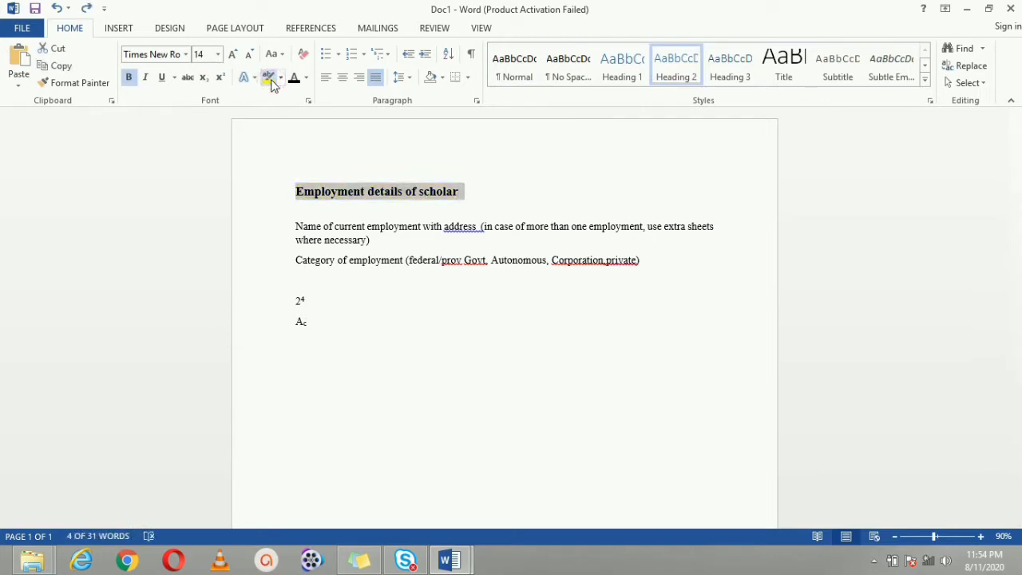
# Try round bullets and check mark bullets on the superscript and subscript lines (24 and Ac), and undo both
pyautogui.moveTo(296, 298); pyautogui.dragTo(340, 349)
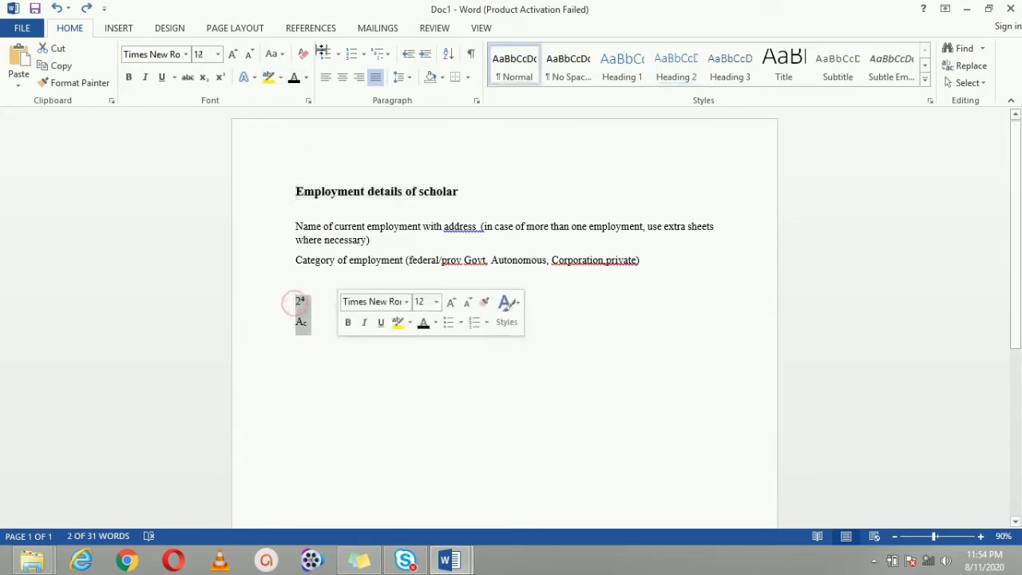
pyautogui.click(338, 53)
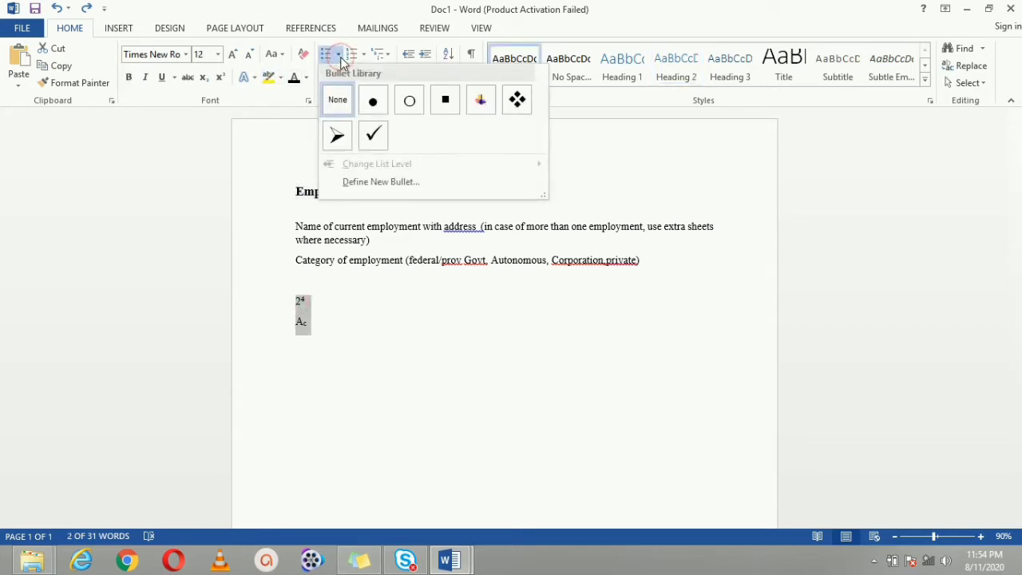
pyautogui.click(374, 102)
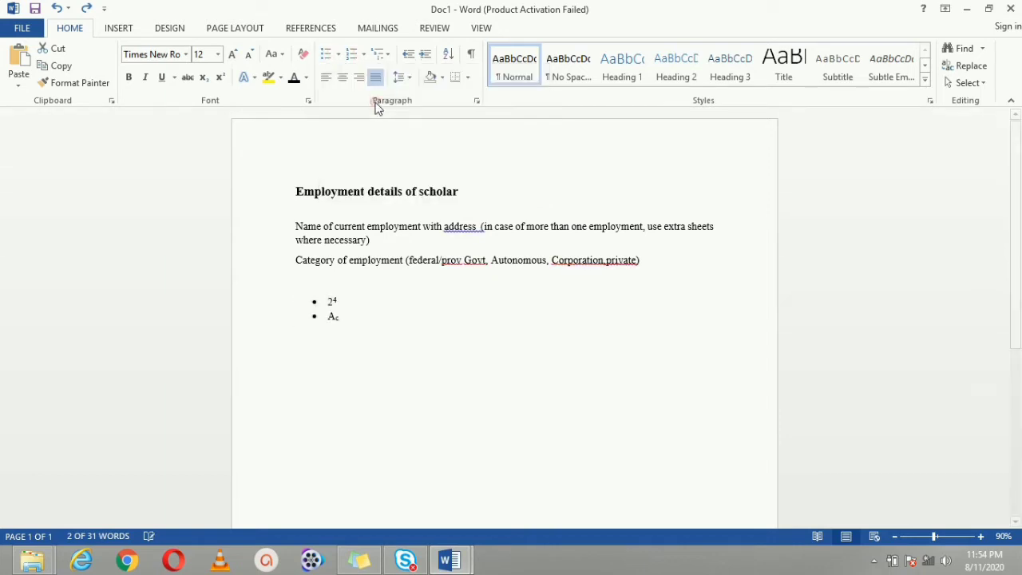
pyautogui.click(338, 54)
pyautogui.click(370, 184)
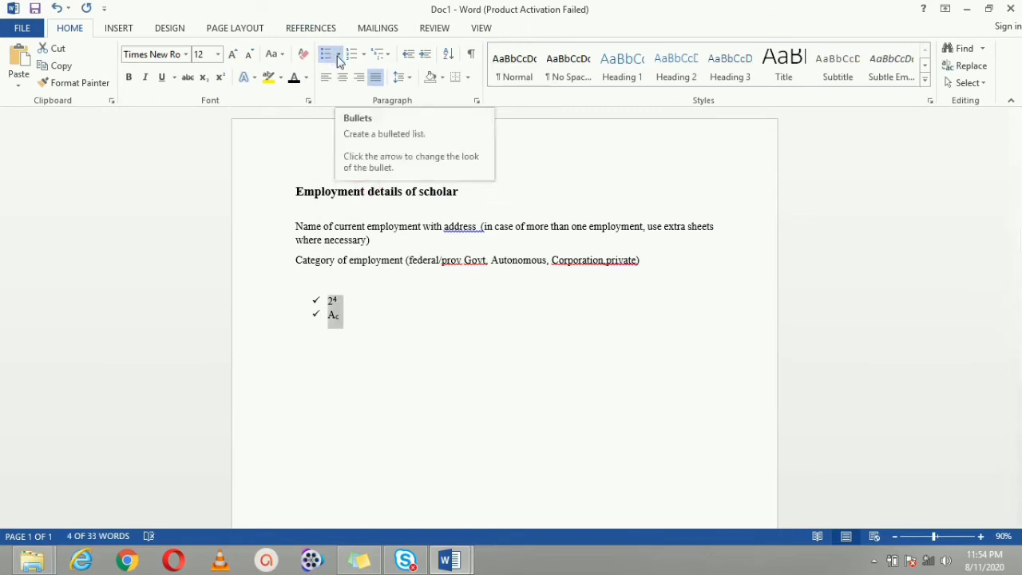
pyautogui.hotkey('ctrl', 'z')
pyautogui.hotkey('ctrl', 'z')
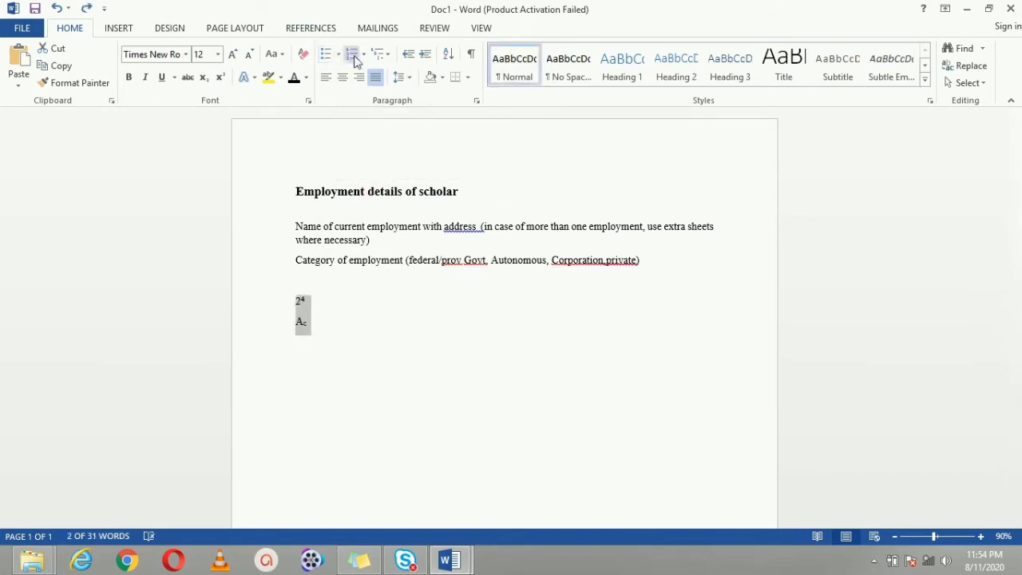
# Review the numbering formats available for the selected superscript and subscript lines without applying one
pyautogui.click(364, 54)
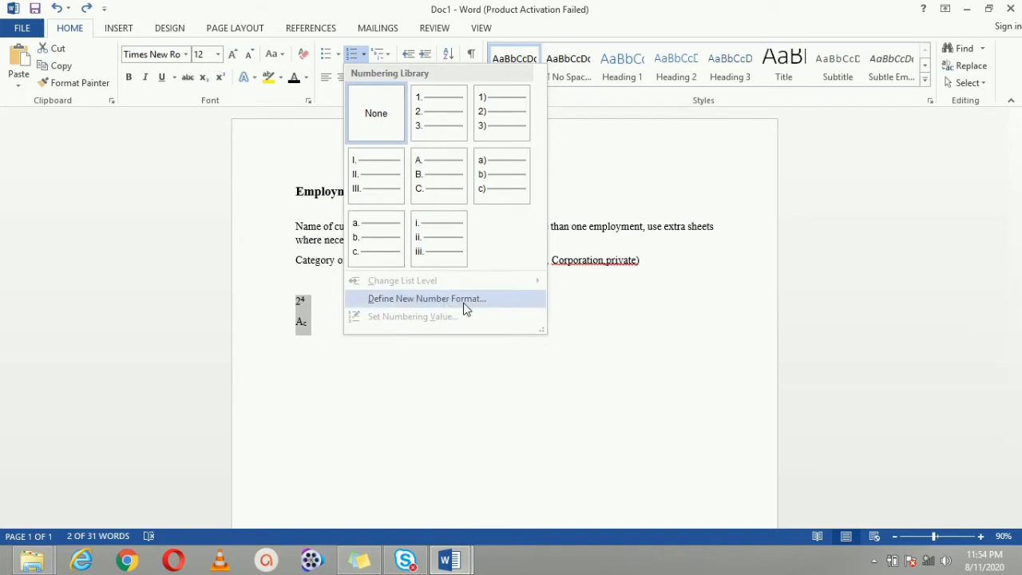
pyautogui.click(456, 365)
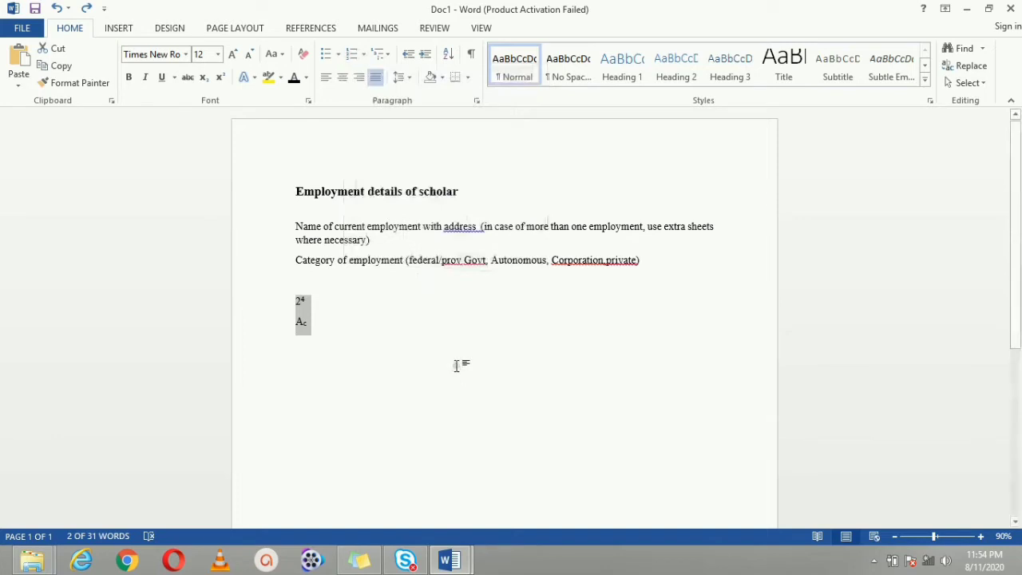
# Insert the picture u5Yfoc from the Pictures library on a new line below Ac
pyautogui.click(361, 325)
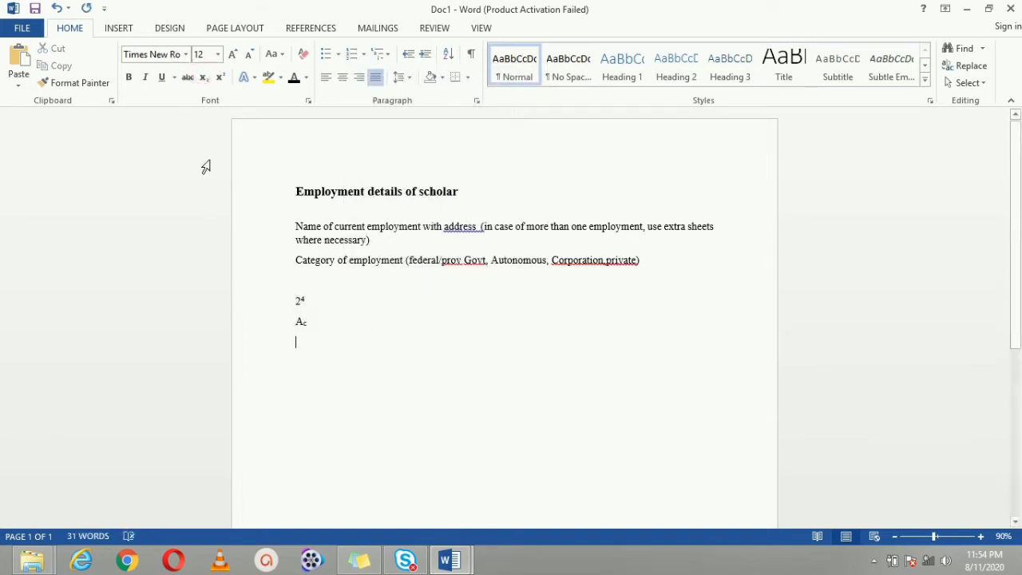
pyautogui.click(118, 28)
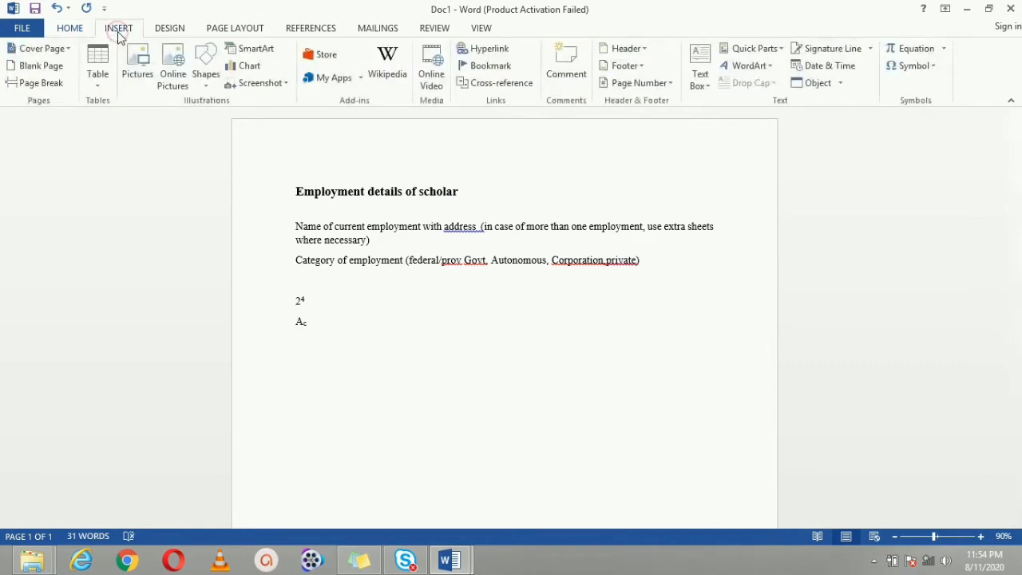
pyautogui.click(139, 80)
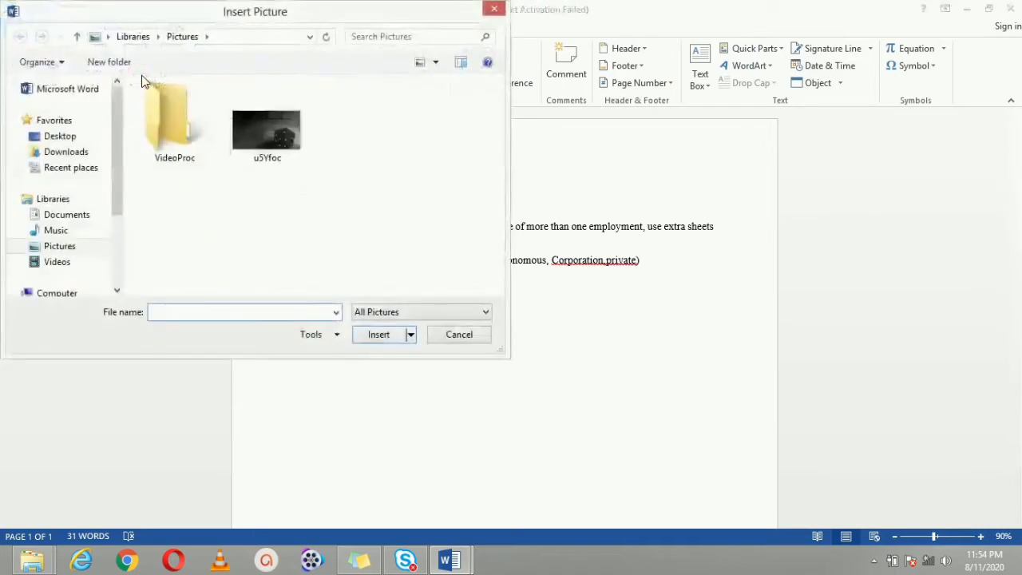
pyautogui.doubleClick(269, 136)
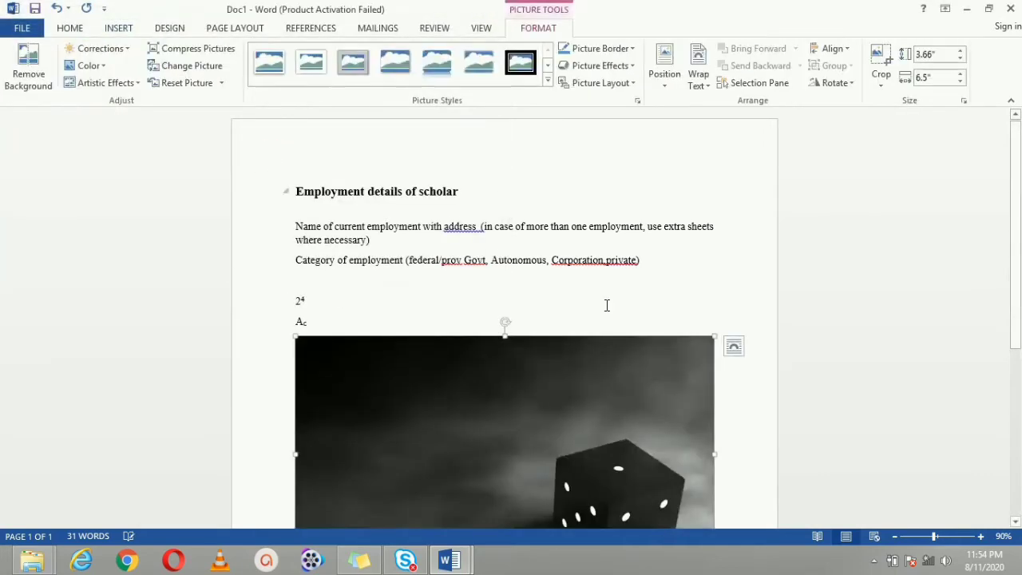
# Shrink the inserted picture proportionally to about 2.61" high by 4.64" wide and centre it on the page
pyautogui.scroll(-2, 946, 388)
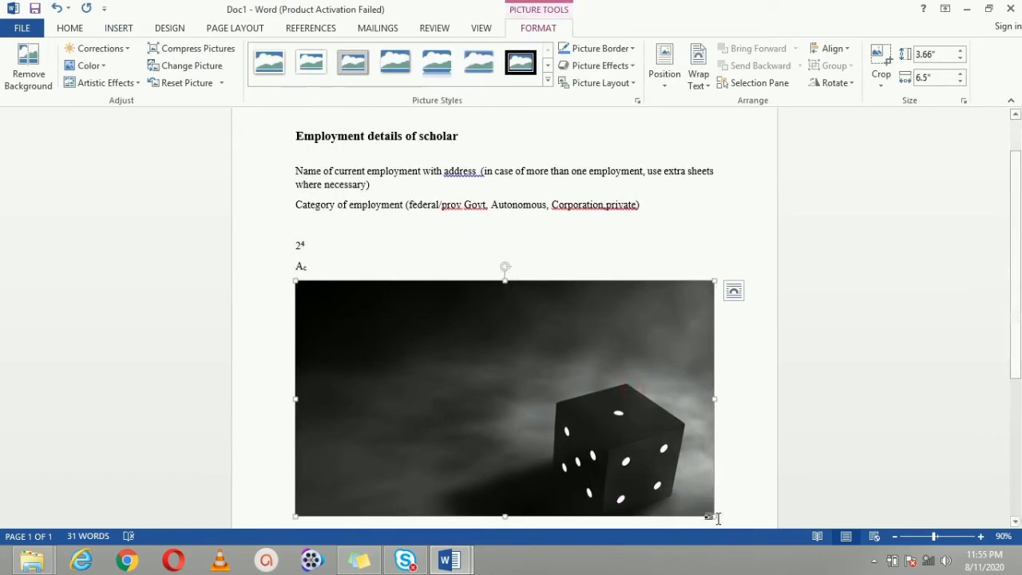
pyautogui.moveTo(713, 515); pyautogui.dragTo(629, 428)
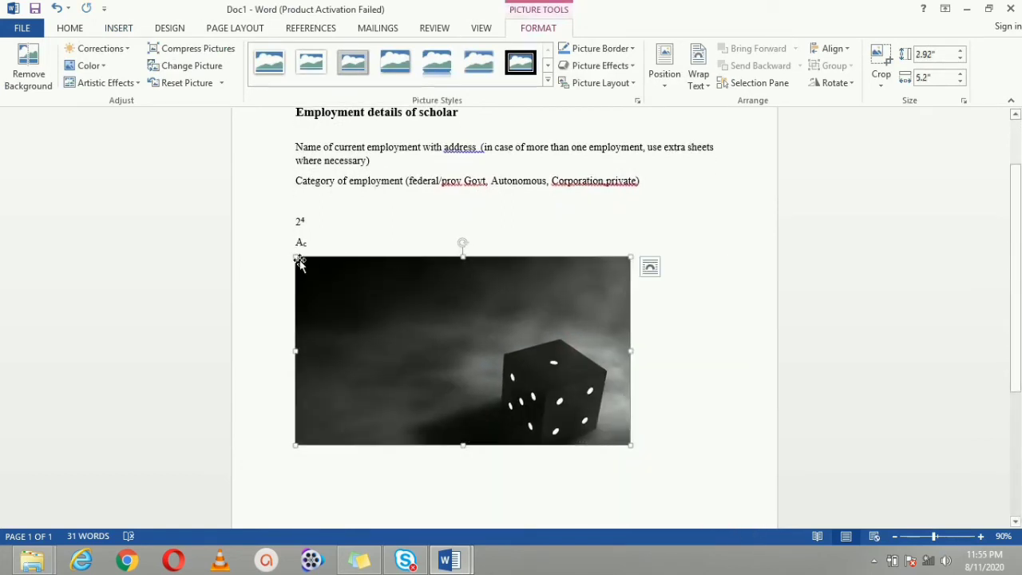
pyautogui.moveTo(362, 272); pyautogui.dragTo(387, 285)
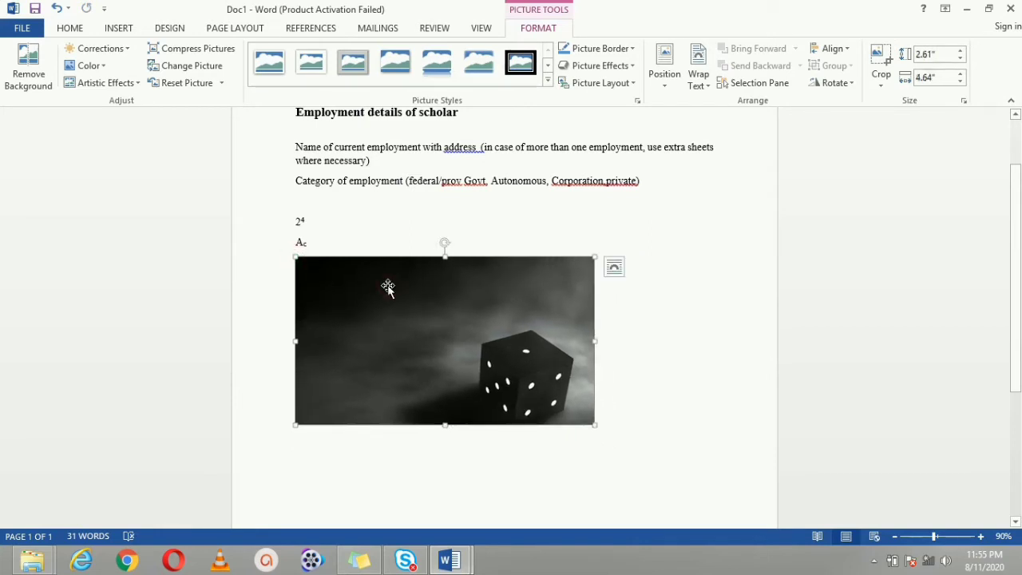
pyautogui.click(74, 31)
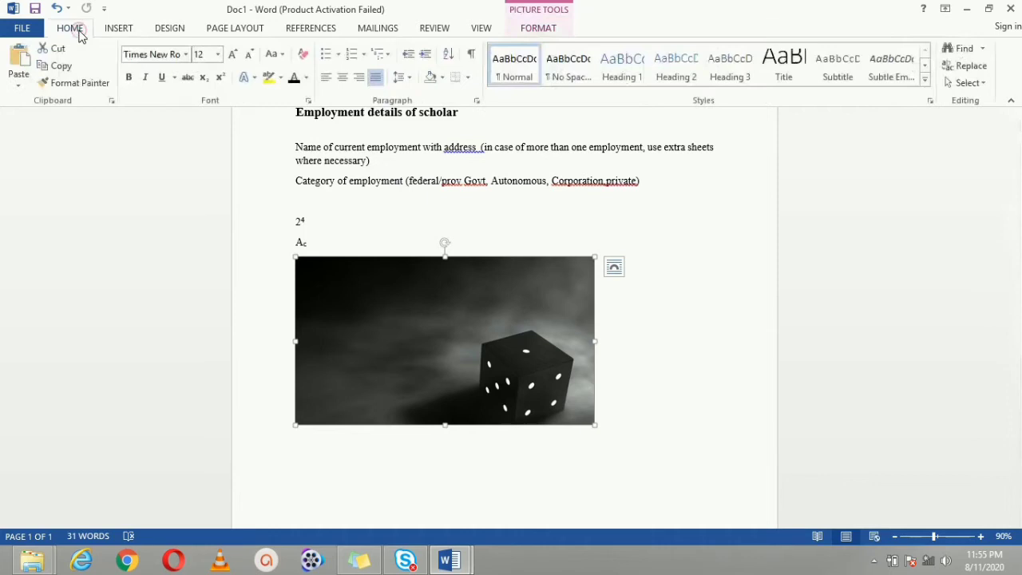
pyautogui.click(341, 83)
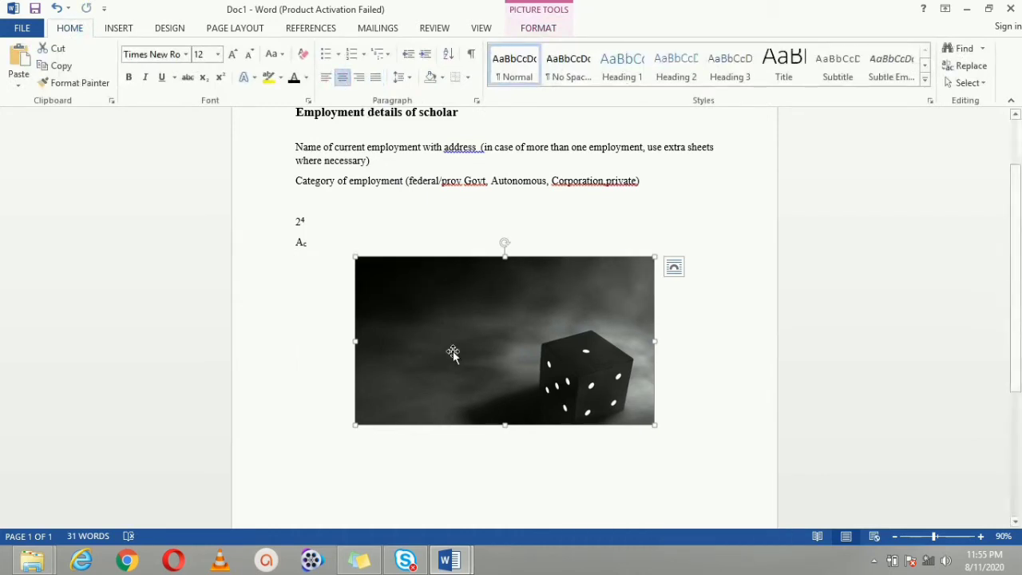
# Preview the picture styles and the recolour options on the dice picture without applying any
pyautogui.click(540, 30)
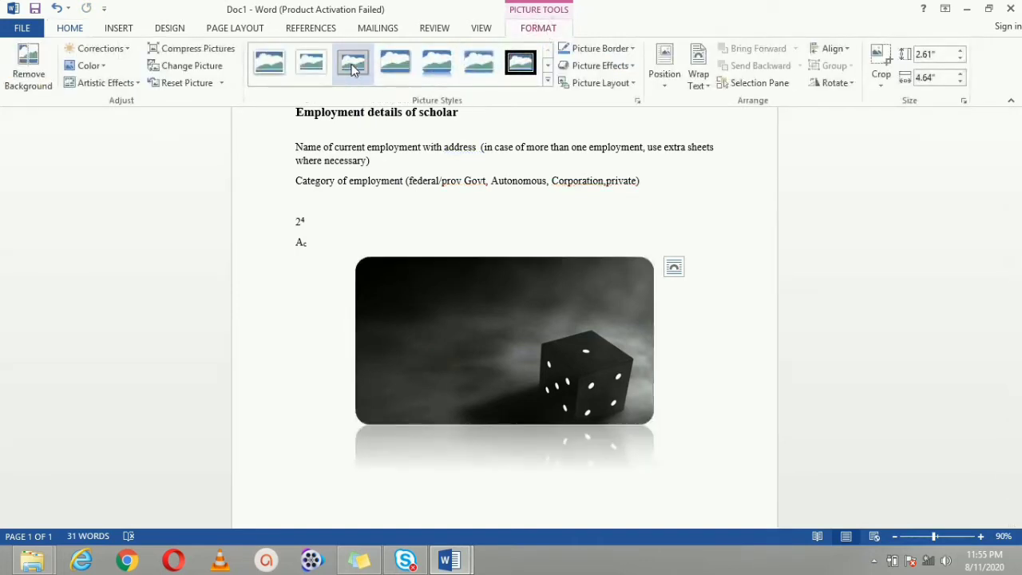
pyautogui.click(547, 80)
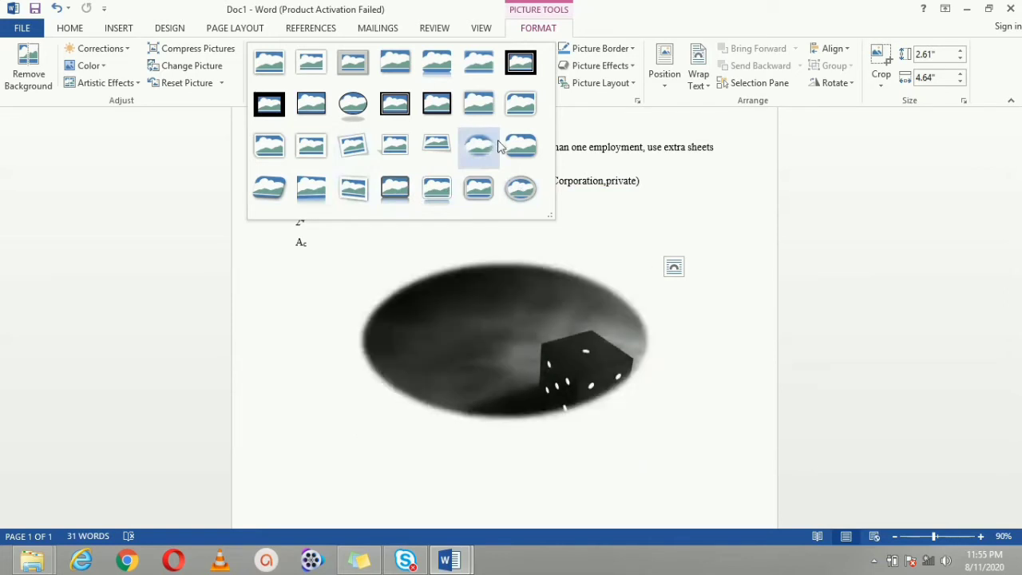
pyautogui.click(537, 297)
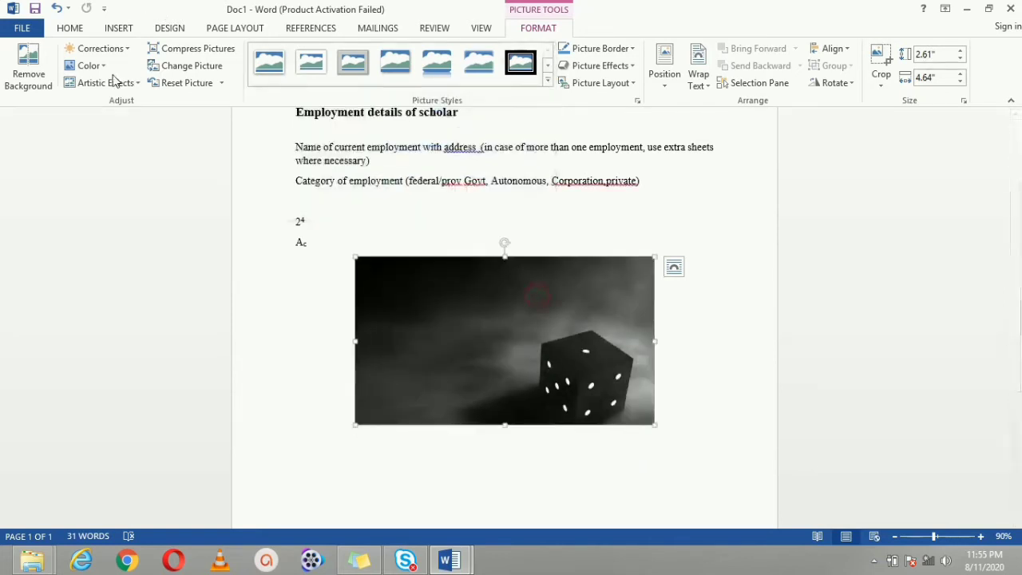
pyautogui.click(88, 65)
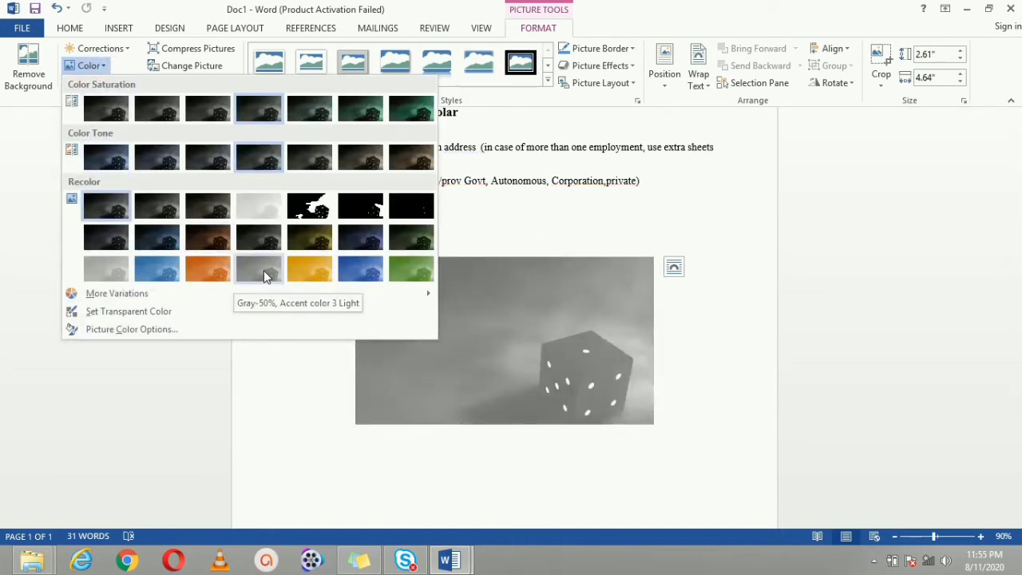
pyautogui.moveTo(234, 298)
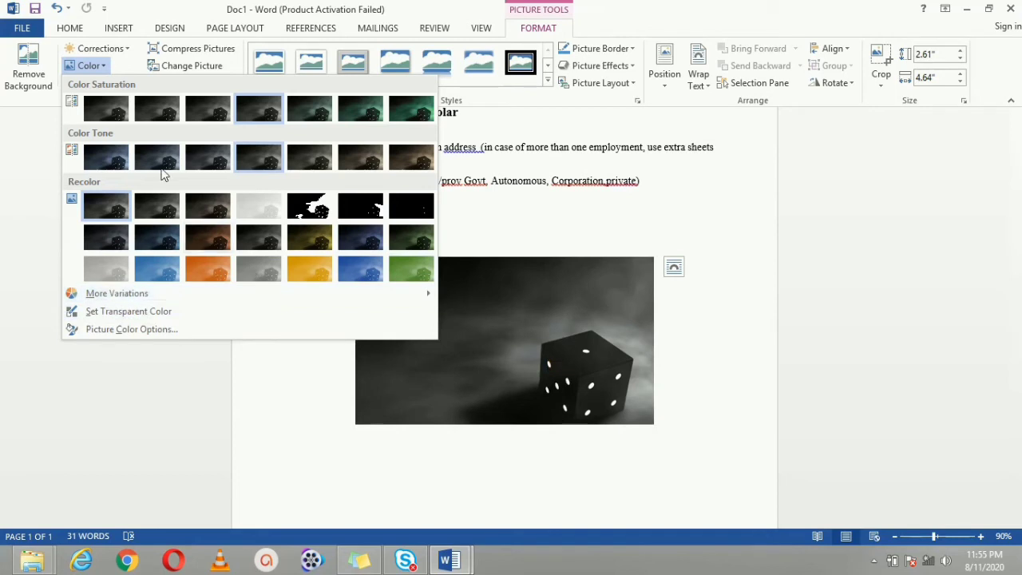
# View the Change Picture and Compress Pictures options for the dice picture and cancel both
pyautogui.click(185, 67)
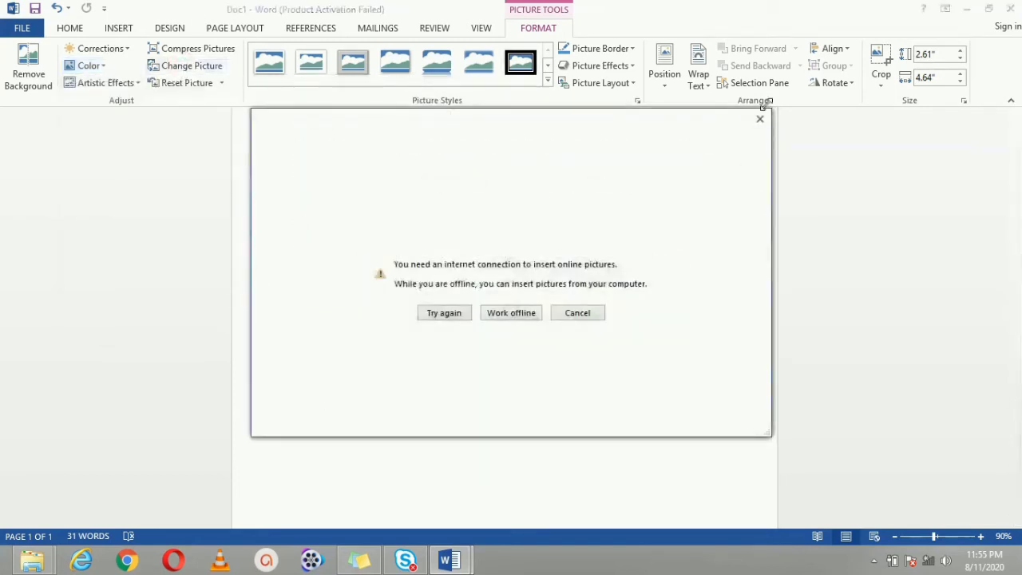
pyautogui.click(761, 118)
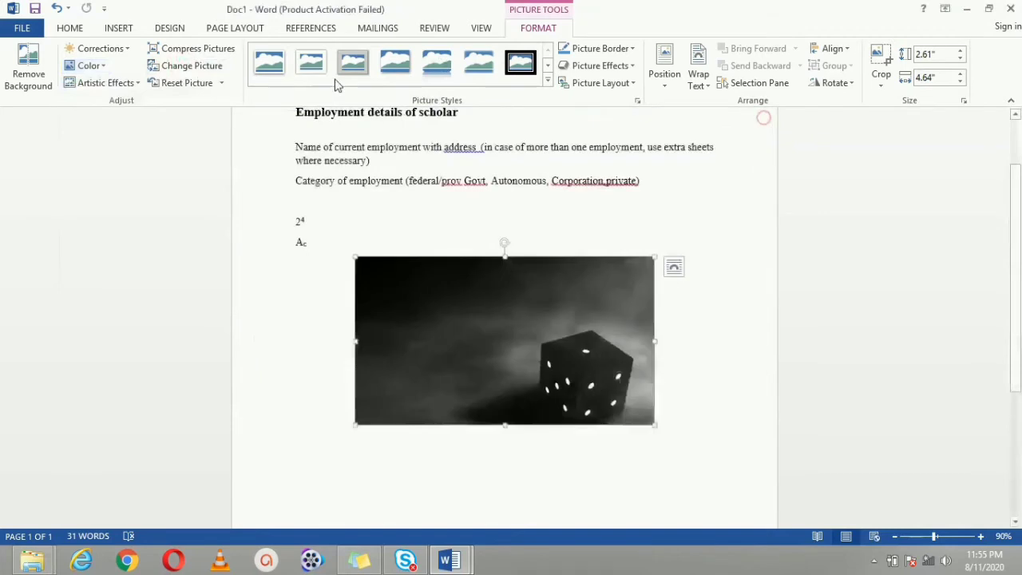
pyautogui.click(195, 49)
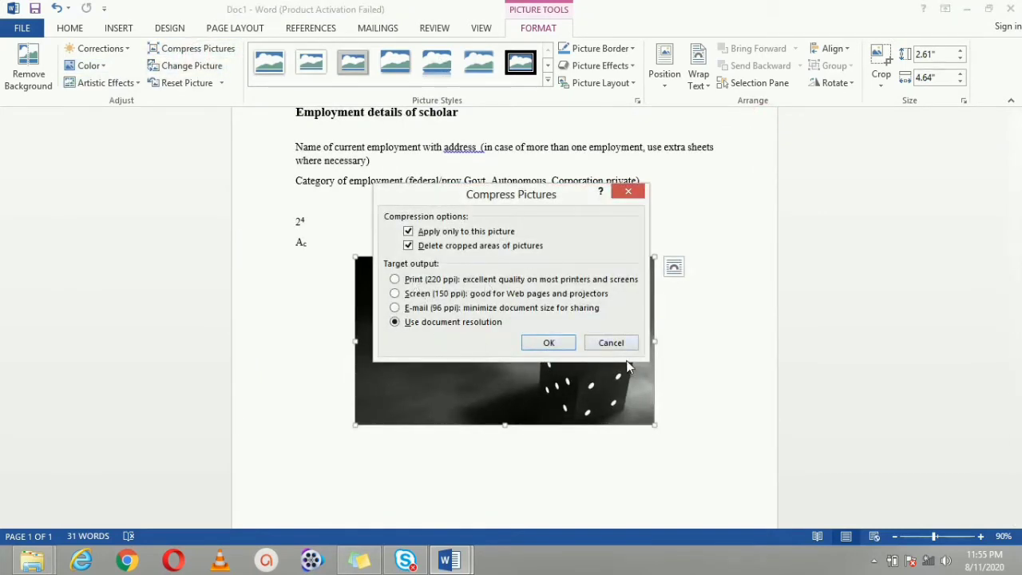
pyautogui.click(609, 343)
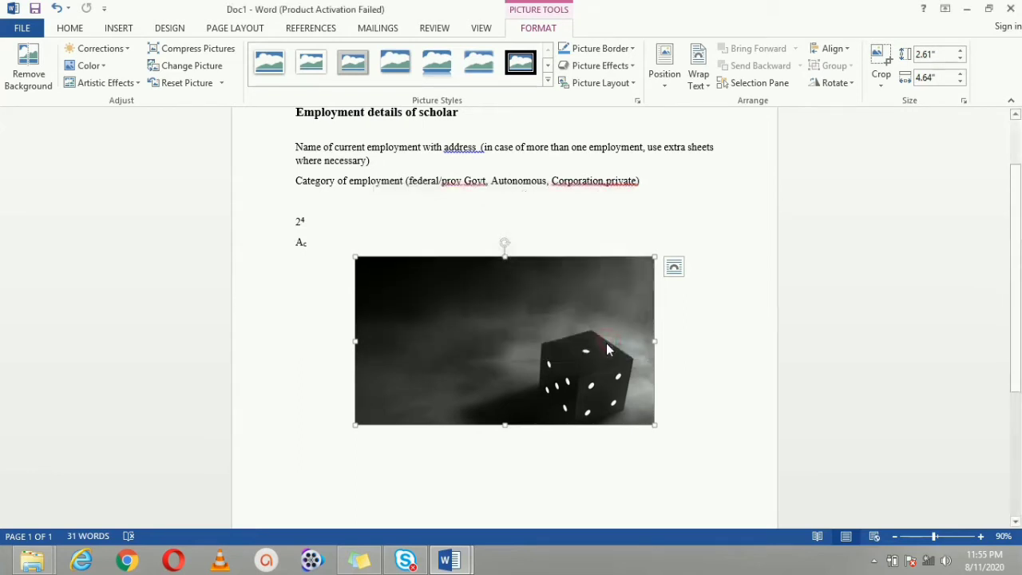
# Try background removal on the dice picture, cancel it, and look over the text wrapping options
pyautogui.click(27, 72)
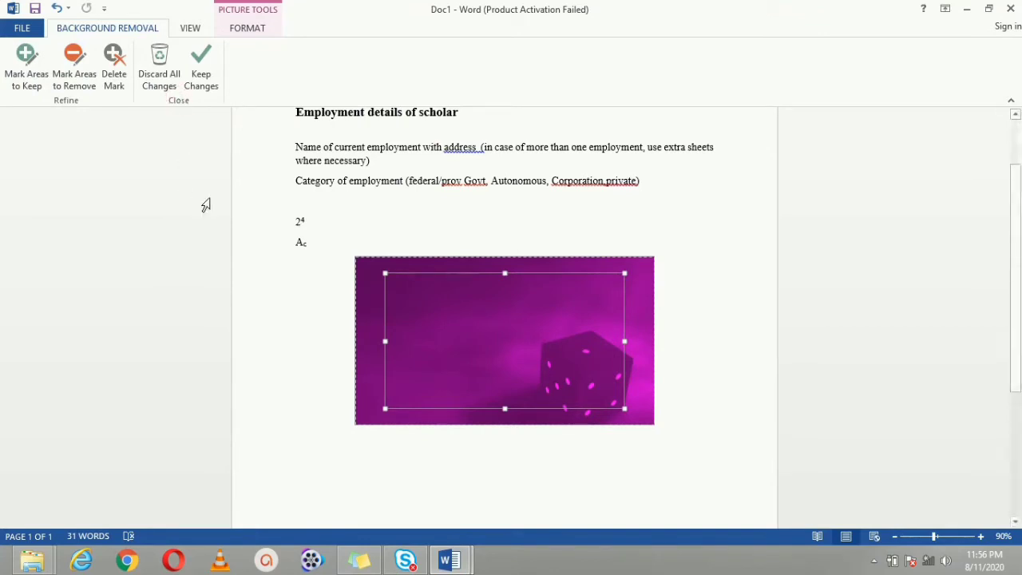
pyautogui.press('Escape')
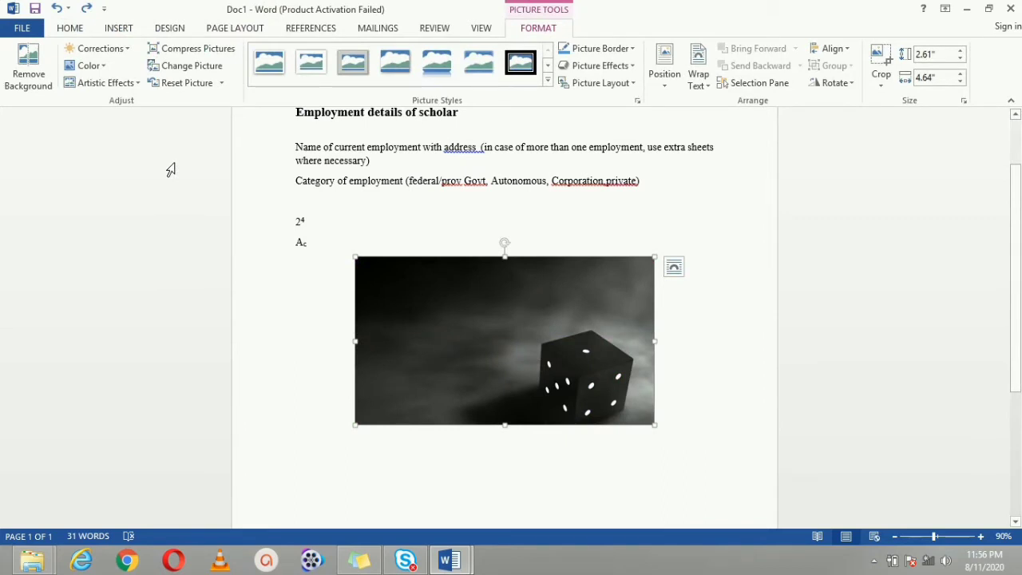
pyautogui.click(701, 80)
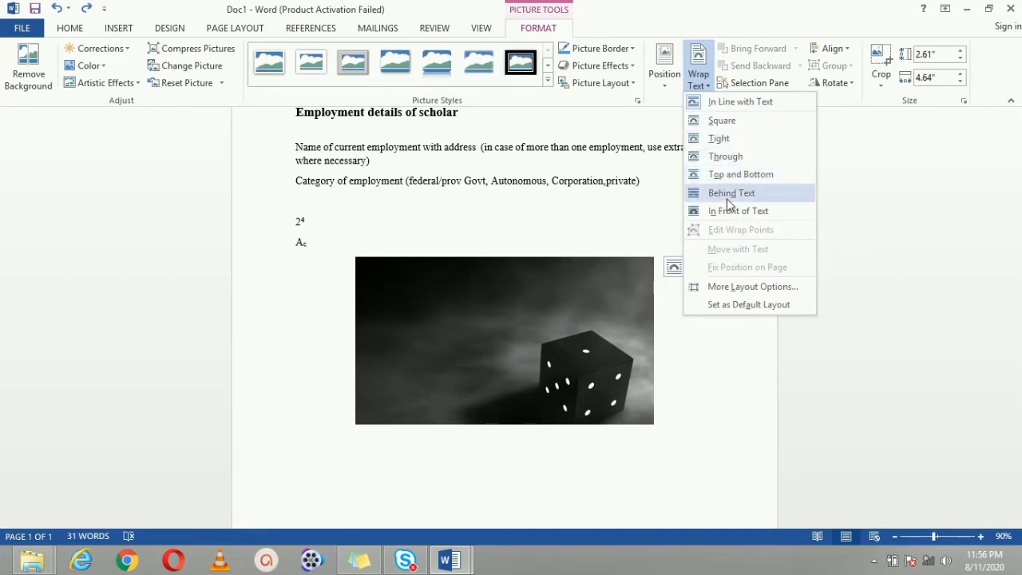
pyautogui.click(701, 79)
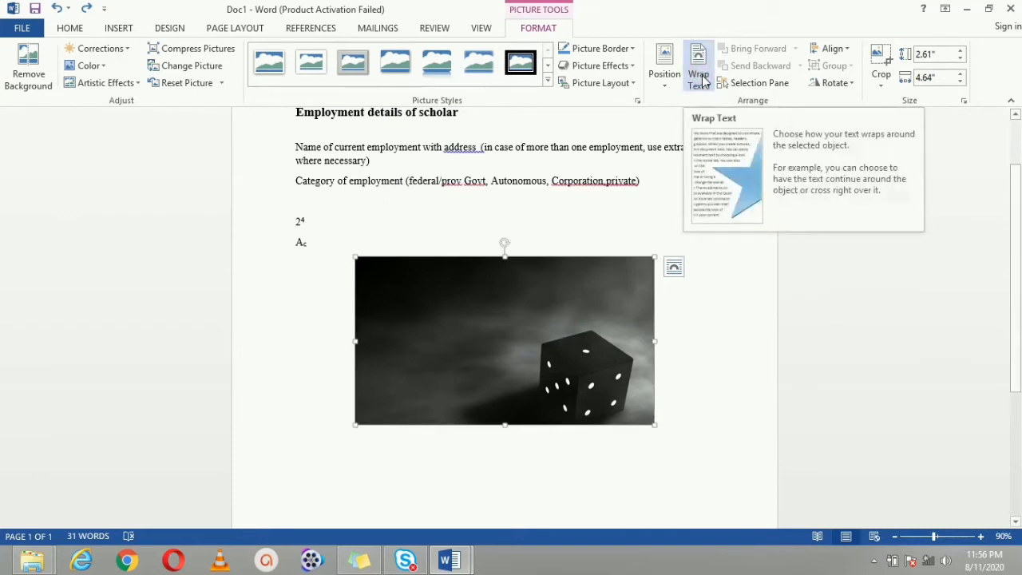
# Crop the picture to just the dice, about 1.56" high by 1.44" wide, and enlarge it proportionally to about 3.31" by 3.06"
pyautogui.click(884, 75)
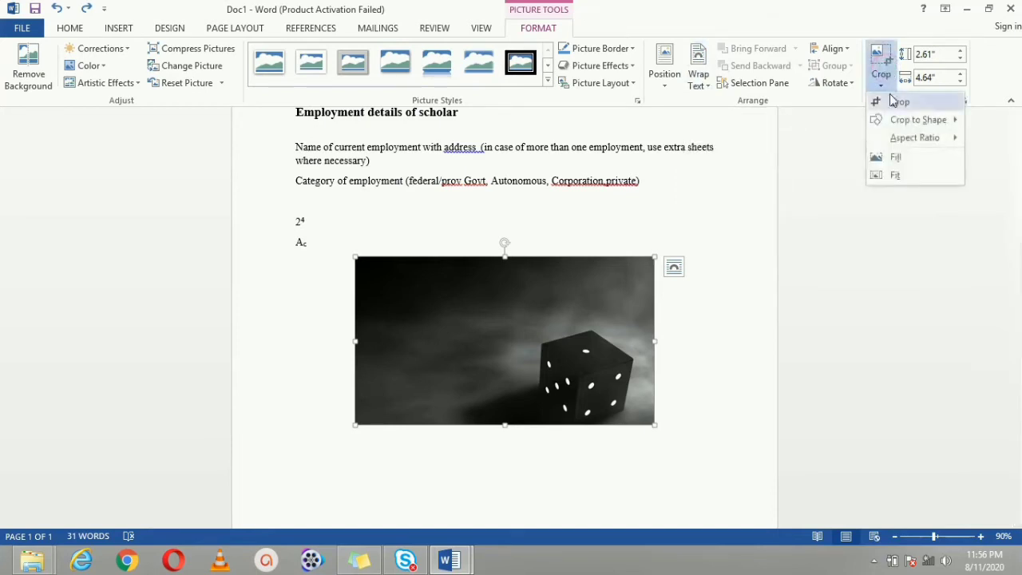
pyautogui.click(897, 101)
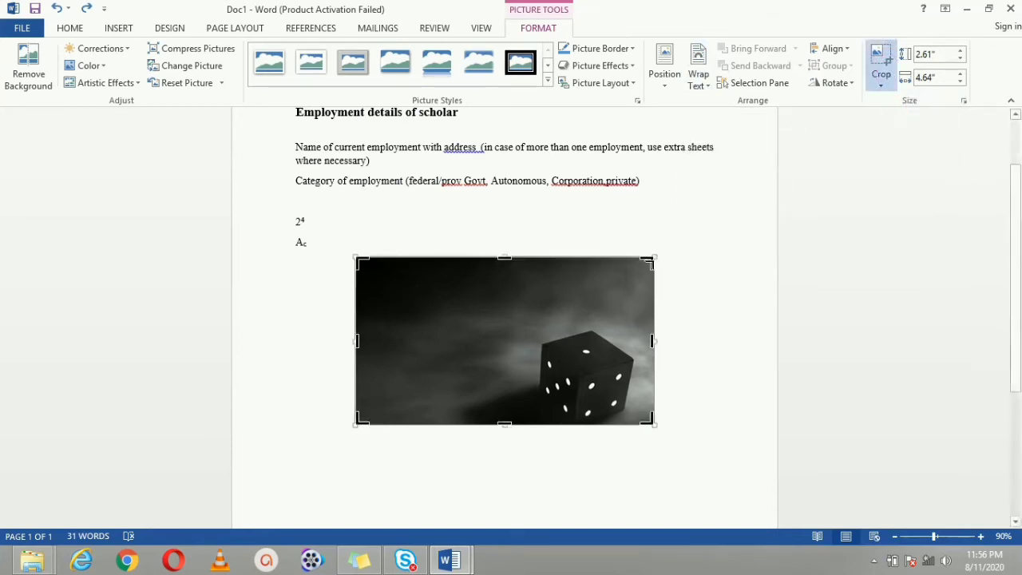
pyautogui.moveTo(651, 261); pyautogui.dragTo(632, 319)
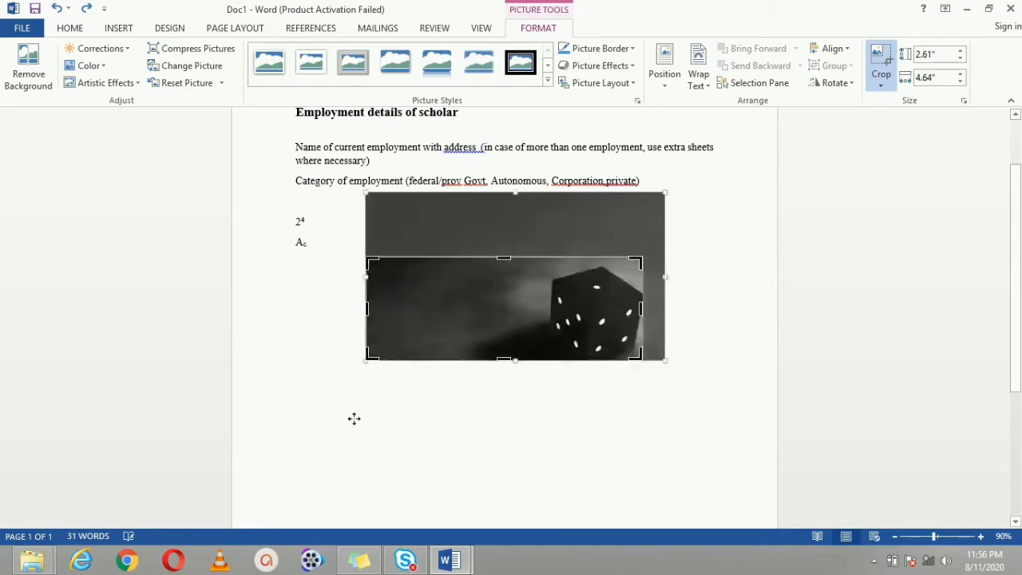
pyautogui.moveTo(371, 357); pyautogui.dragTo(550, 358)
pyautogui.click(604, 269)
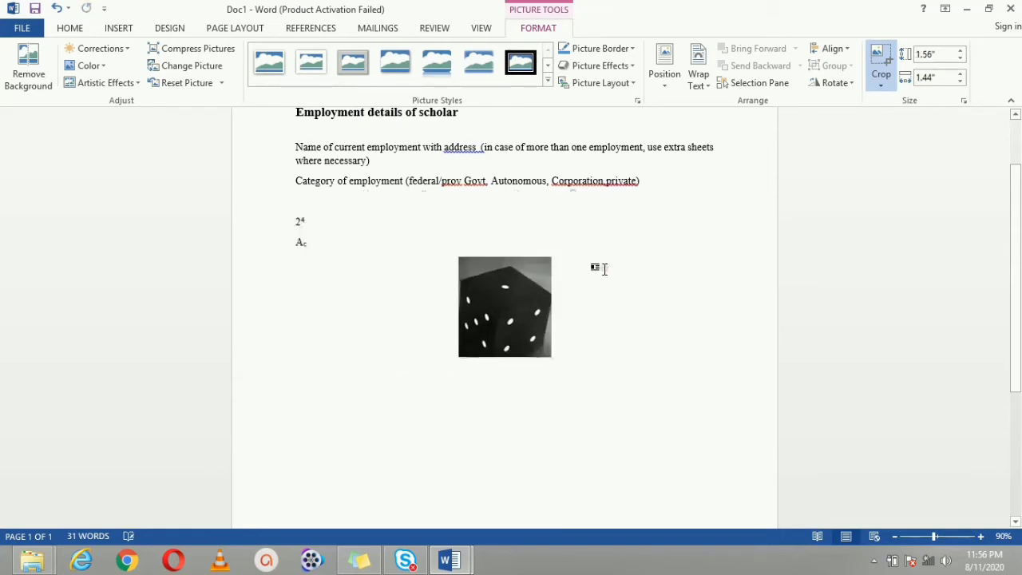
pyautogui.click(510, 302)
pyautogui.moveTo(551, 358); pyautogui.dragTo(655, 387)
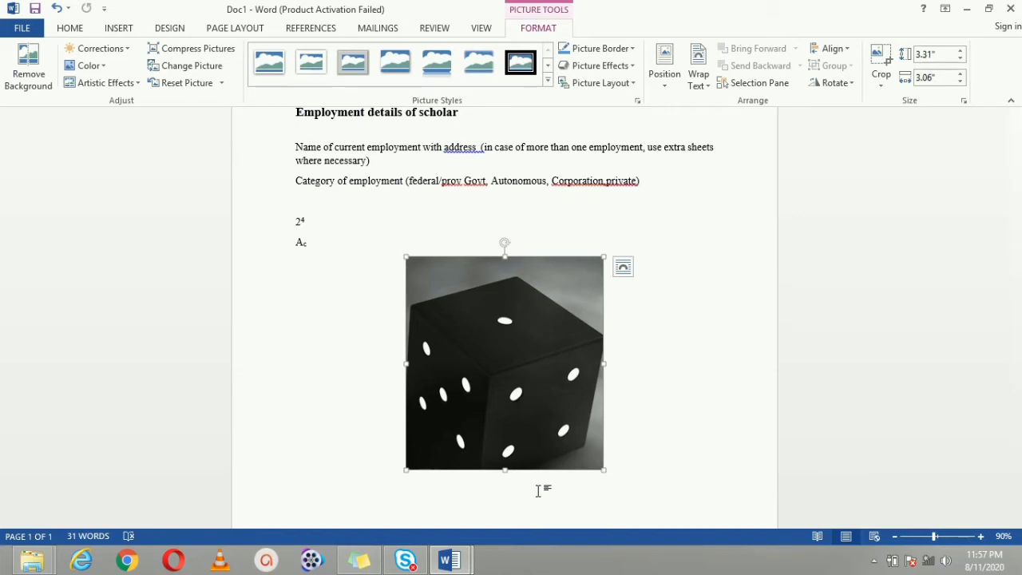
# Insert the caption "Figure 1: Assignment" below the dice picture, using the Figure label
pyautogui.rightClick(533, 425)
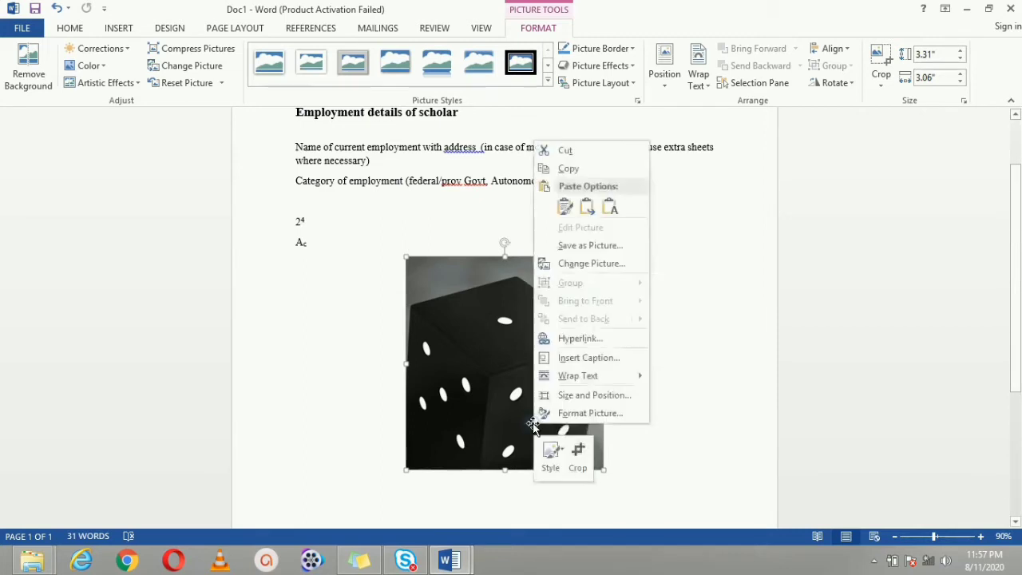
pyautogui.click(574, 360)
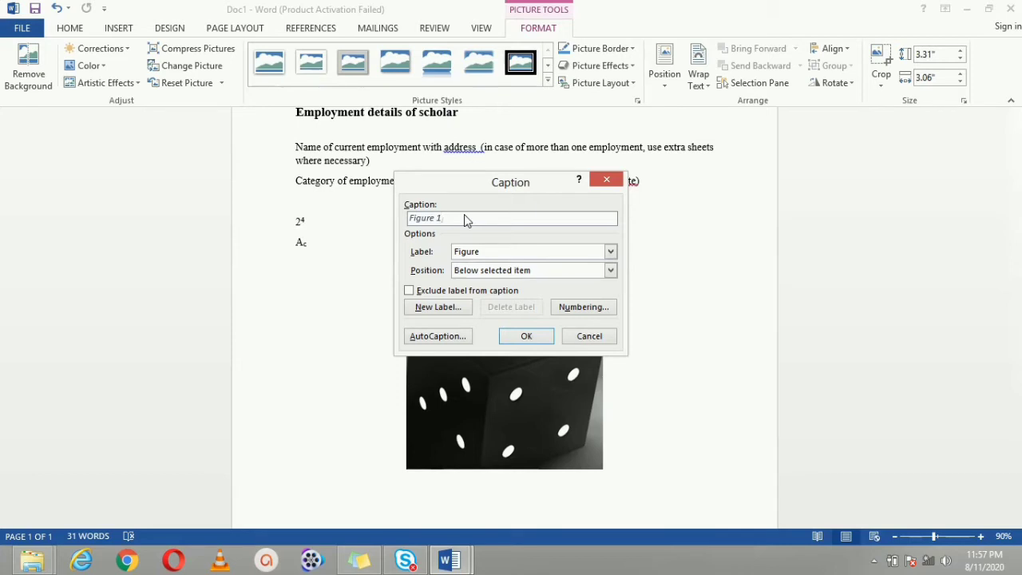
pyautogui.write(': Assignment')
pyautogui.click(533, 335)
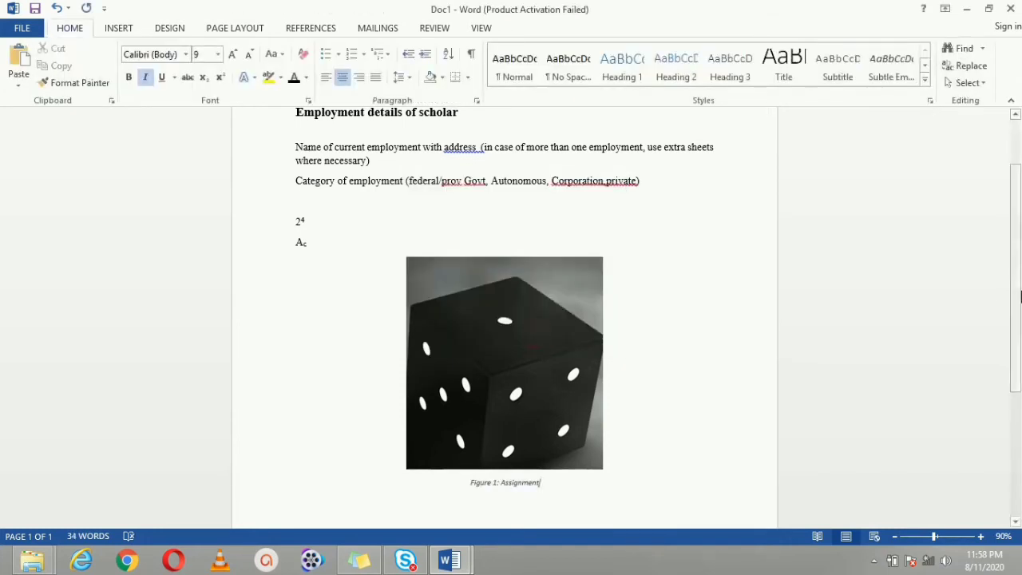
# Copy the dice picture and paste the duplicate on a new line beneath the Figure 1 caption
pyautogui.scroll(-3, 559, 280)
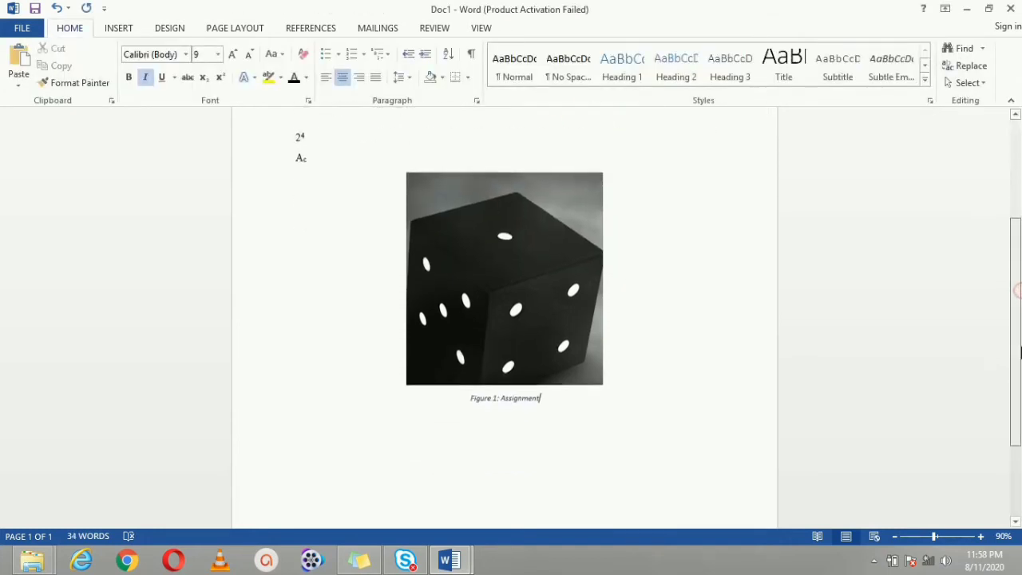
pyautogui.rightClick(585, 261)
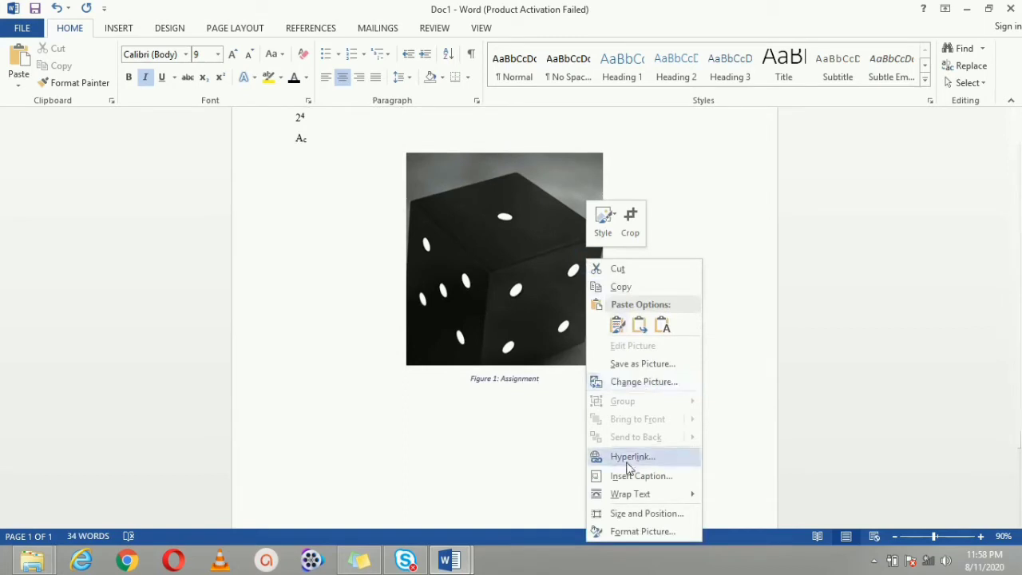
pyautogui.click(624, 290)
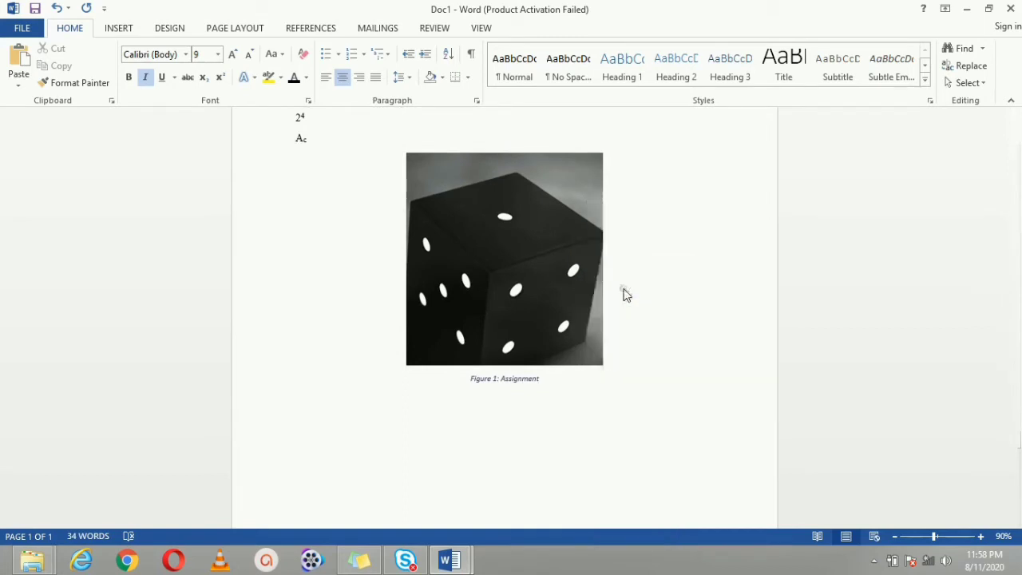
pyautogui.click(599, 381)
pyautogui.press('Return')
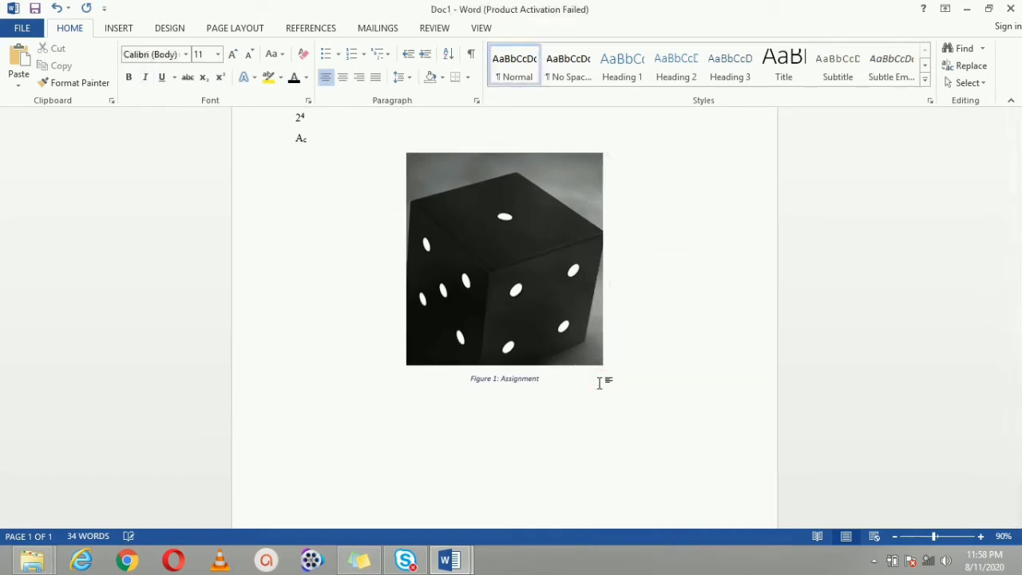
pyautogui.hotkey('ctrl', 'v')
# Insert the default "Figure 2" caption below the pasted dice picture
pyautogui.rightClick(391, 367)
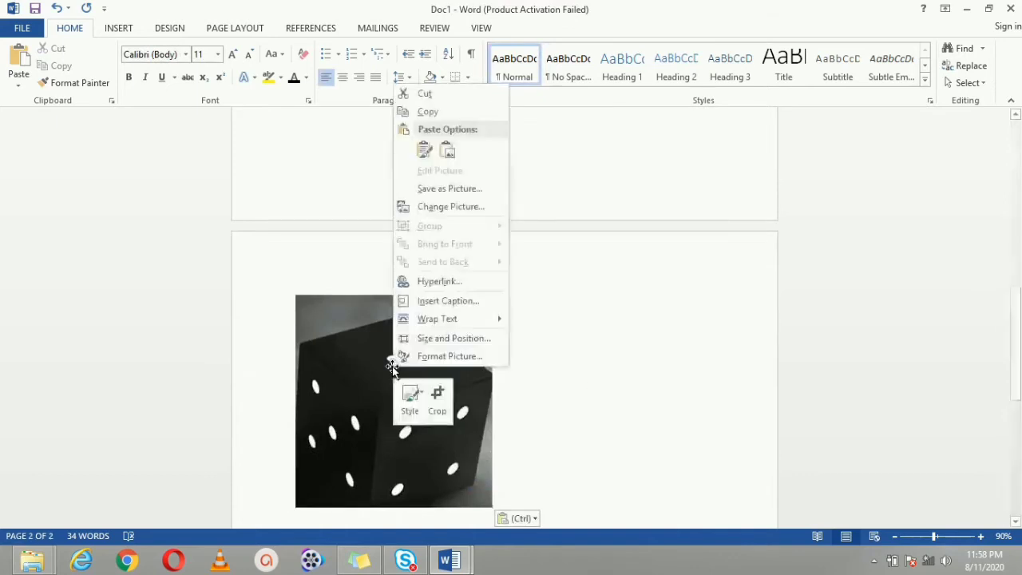
pyautogui.click(454, 301)
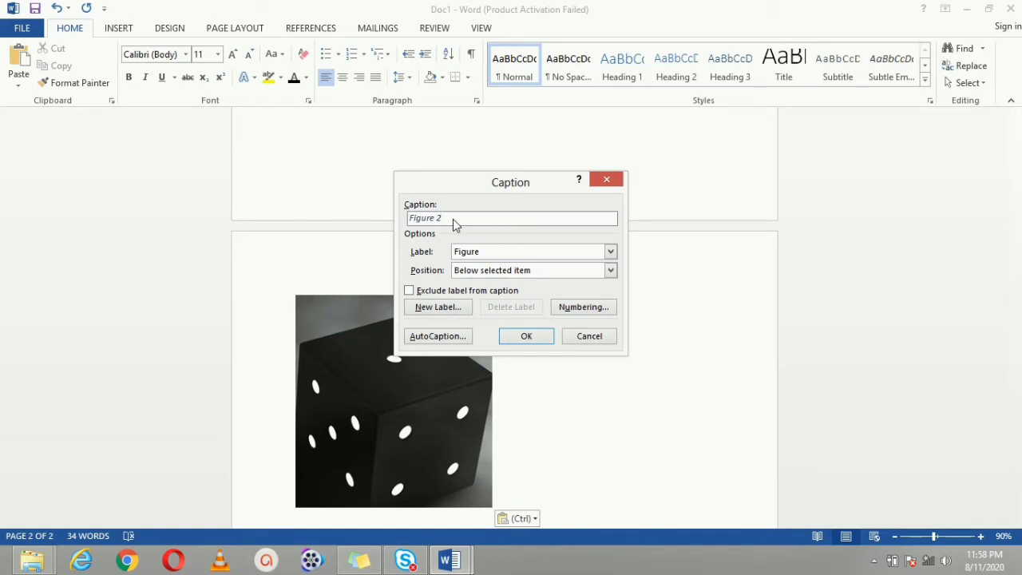
pyautogui.click(541, 343)
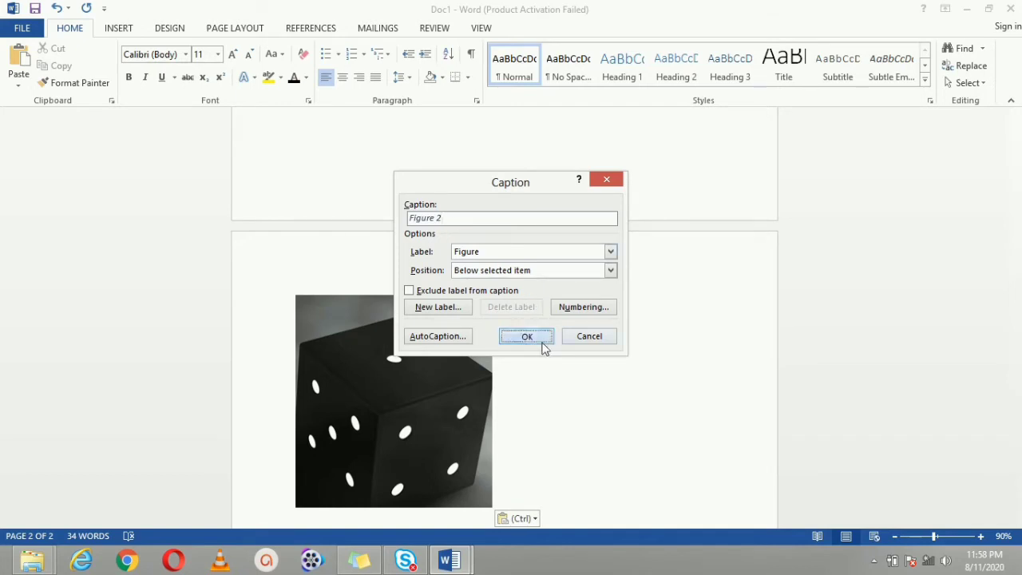
# Centre the second dice picture and its Figure 2 caption on the page
pyautogui.click(433, 376)
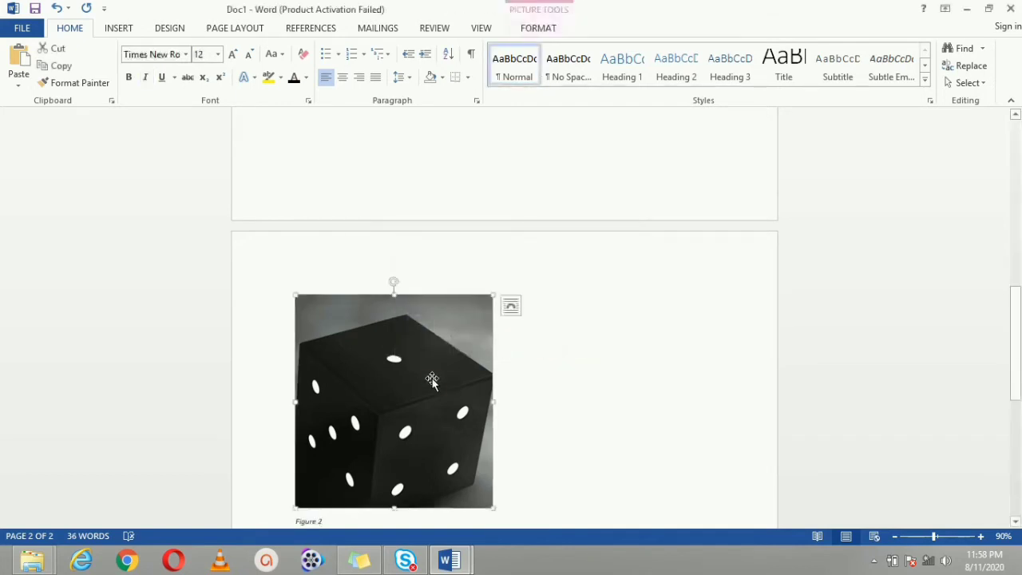
pyautogui.click(344, 77)
pyautogui.moveTo(1016, 367); pyautogui.dragTo(1016, 390)
pyautogui.tripleClick(338, 421)
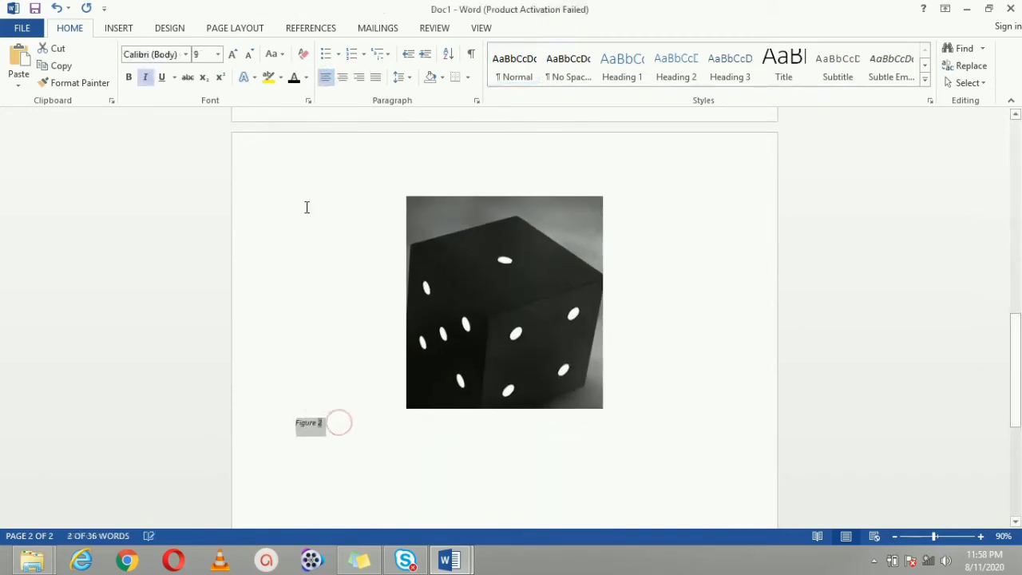
pyautogui.click(343, 80)
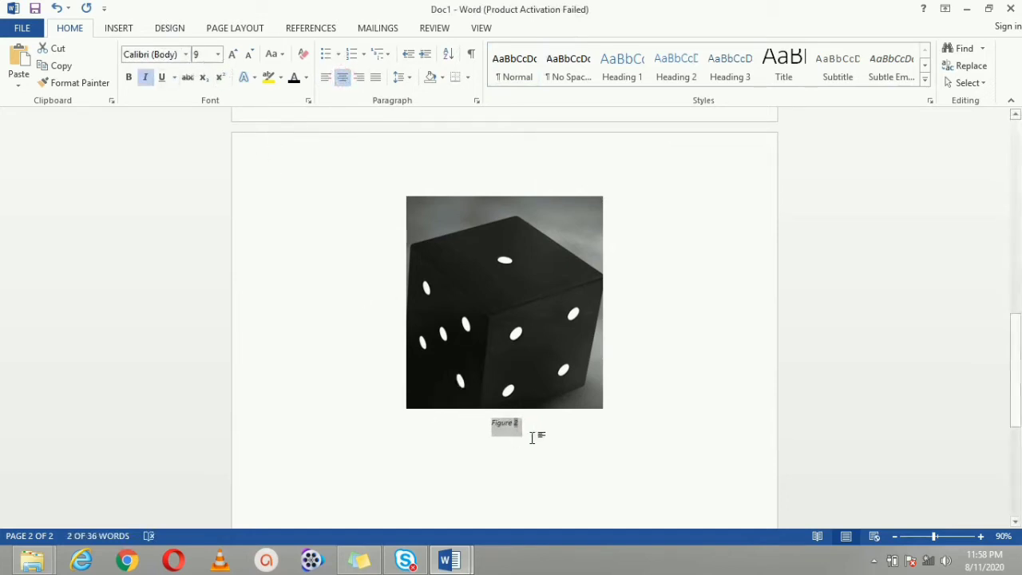
# Draw a rectangle about 0.95" high by 1.67" wide below the Figure 2 caption, with a horizontal arrow pointing right from its right edge
pyautogui.click(540, 429)
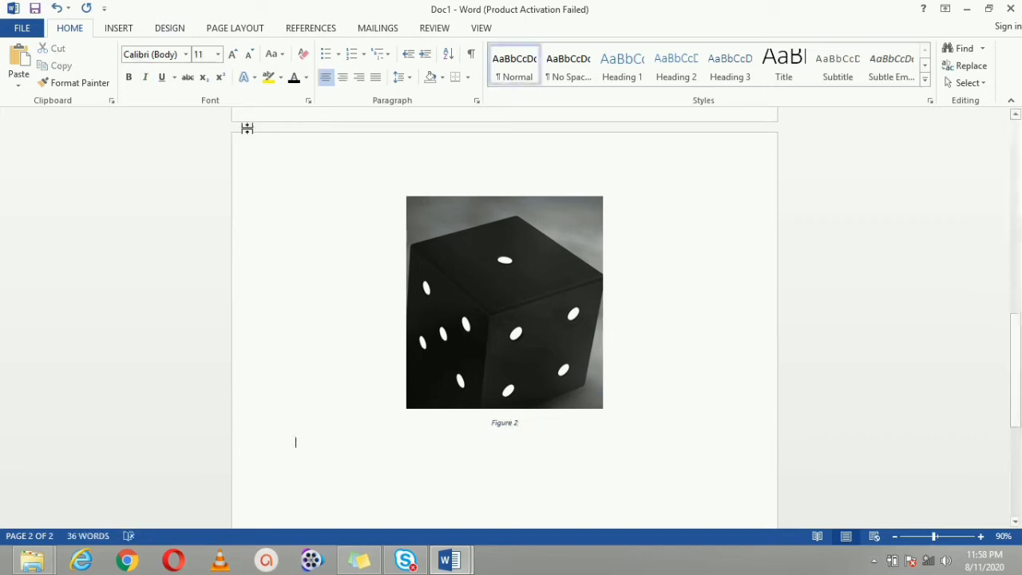
pyautogui.click(118, 30)
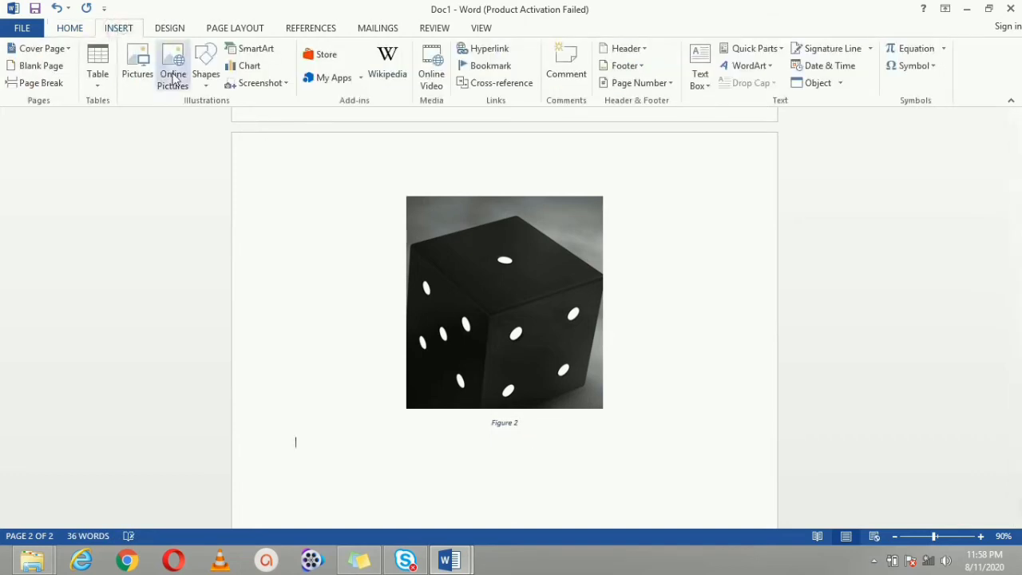
pyautogui.click(205, 76)
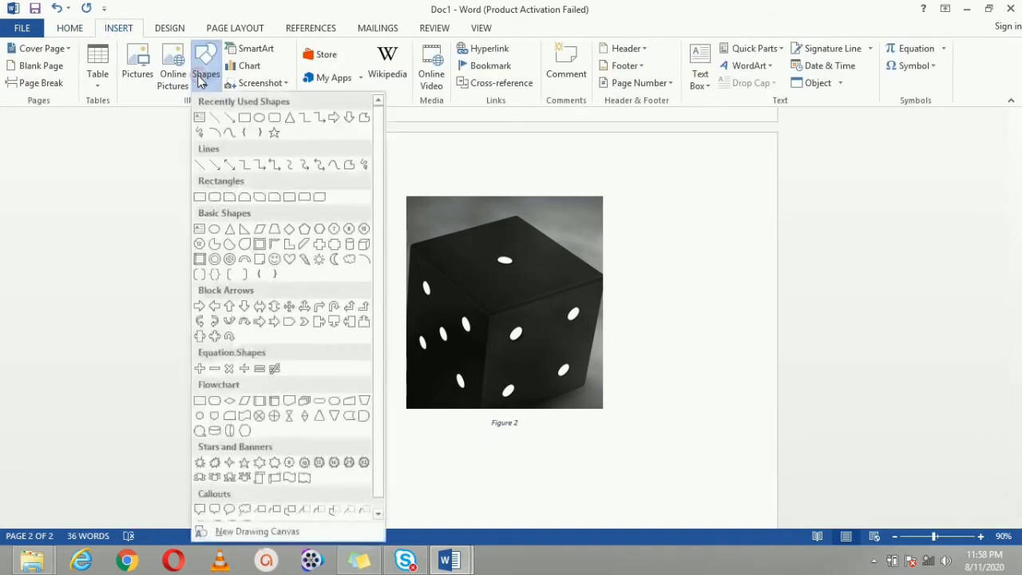
pyautogui.click(245, 117)
pyautogui.scroll(-4, 918, 383)
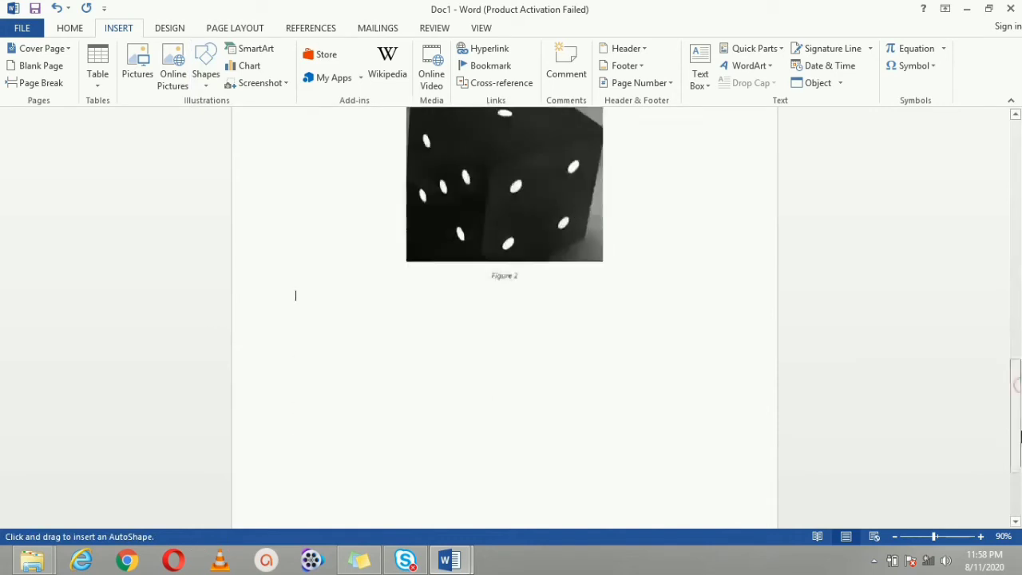
pyautogui.moveTo(308, 317); pyautogui.dragTo(416, 380)
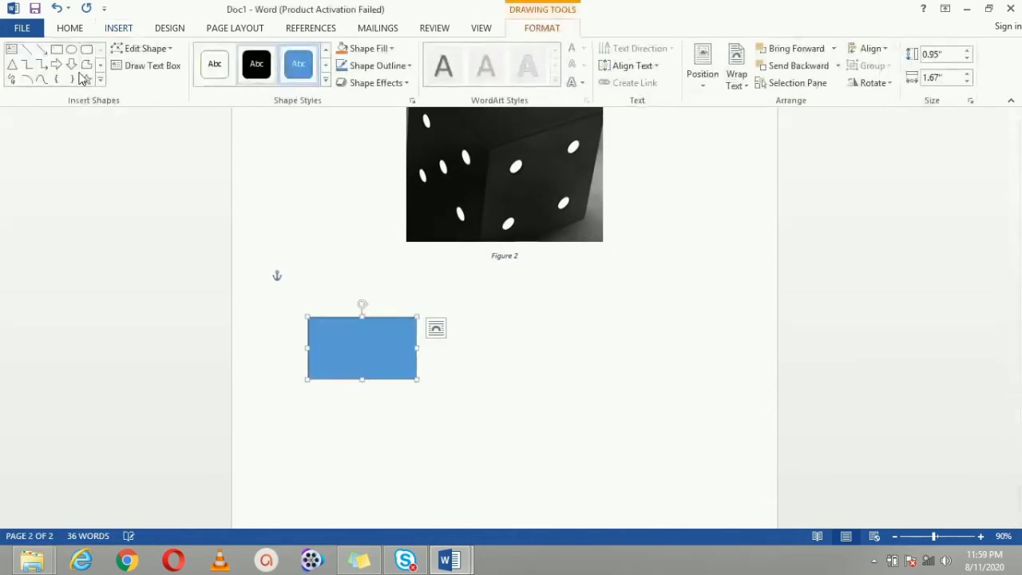
pyautogui.click(43, 50)
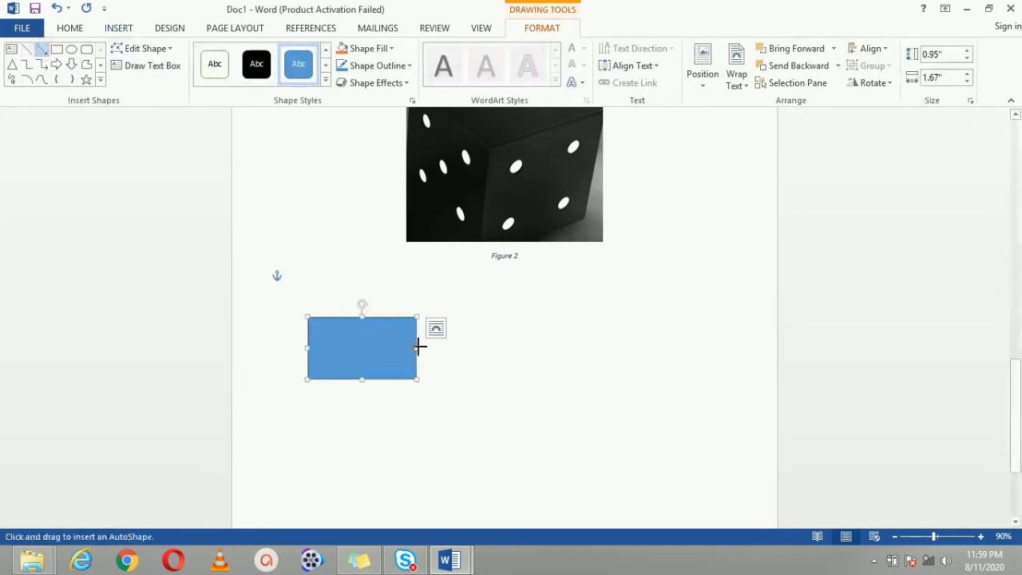
pyautogui.moveTo(416, 347); pyautogui.dragTo(486, 348)
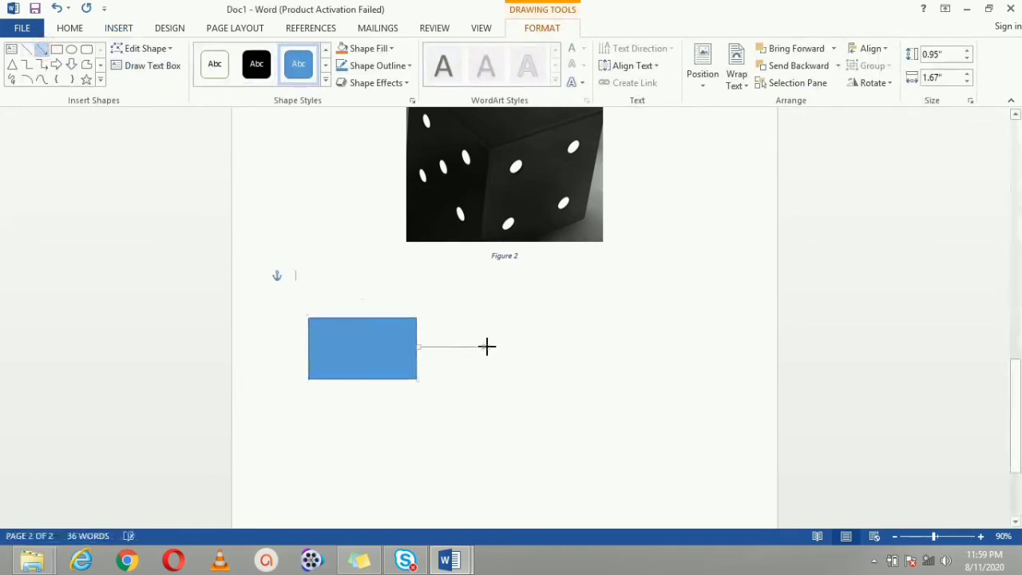
# Duplicate the rectangle and place the copy at the arrow's tip, level with the original
pyautogui.click(340, 341)
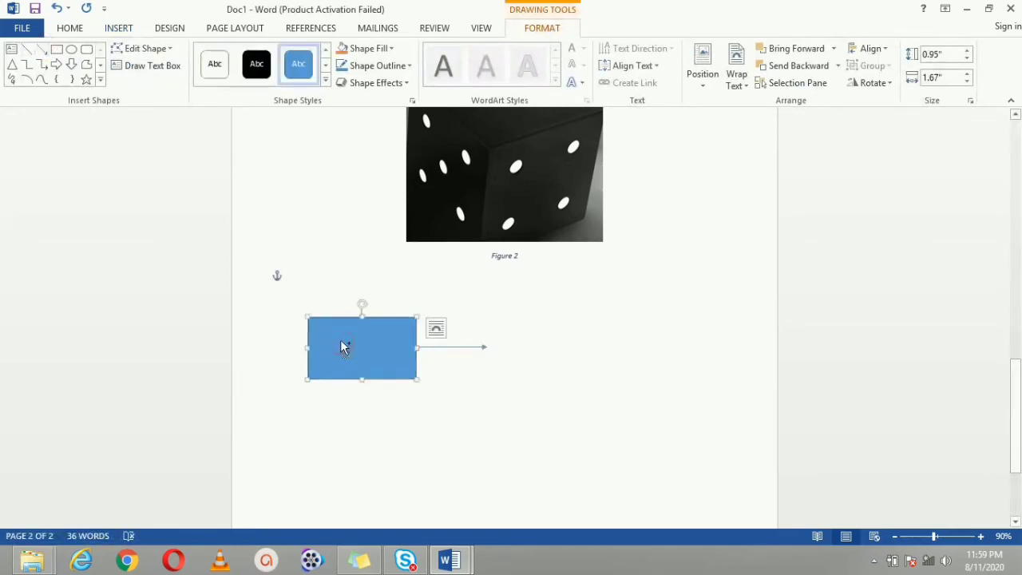
pyautogui.click(530, 367)
pyautogui.hotkey('ctrl', 'v')
pyautogui.click(354, 305)
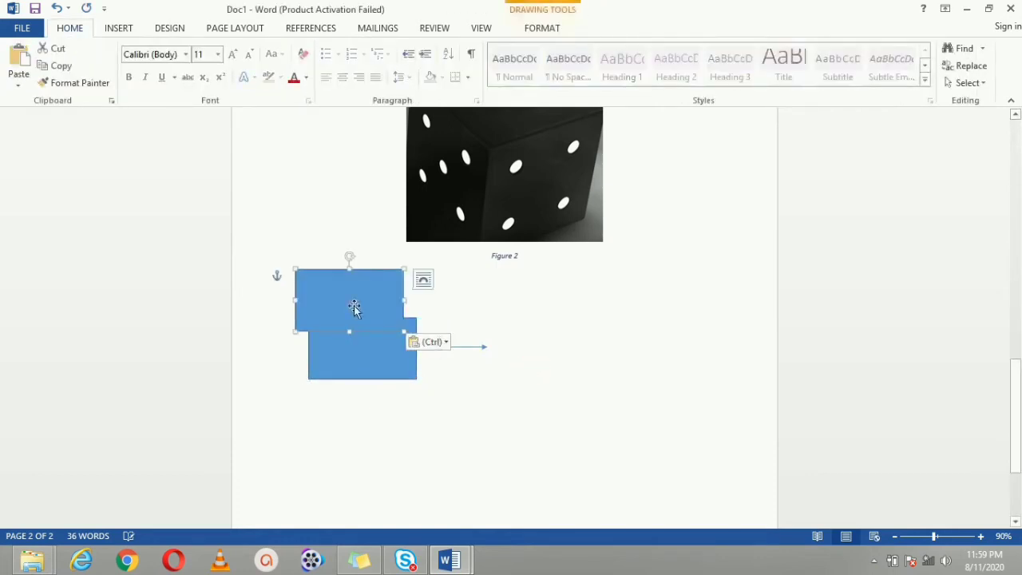
pyautogui.moveTo(346, 304); pyautogui.dragTo(554, 356)
# Add a 1" circle to the right of the second rectangle, level with it, and draw an arrow from the rectangle to the circle
pyautogui.click(126, 28)
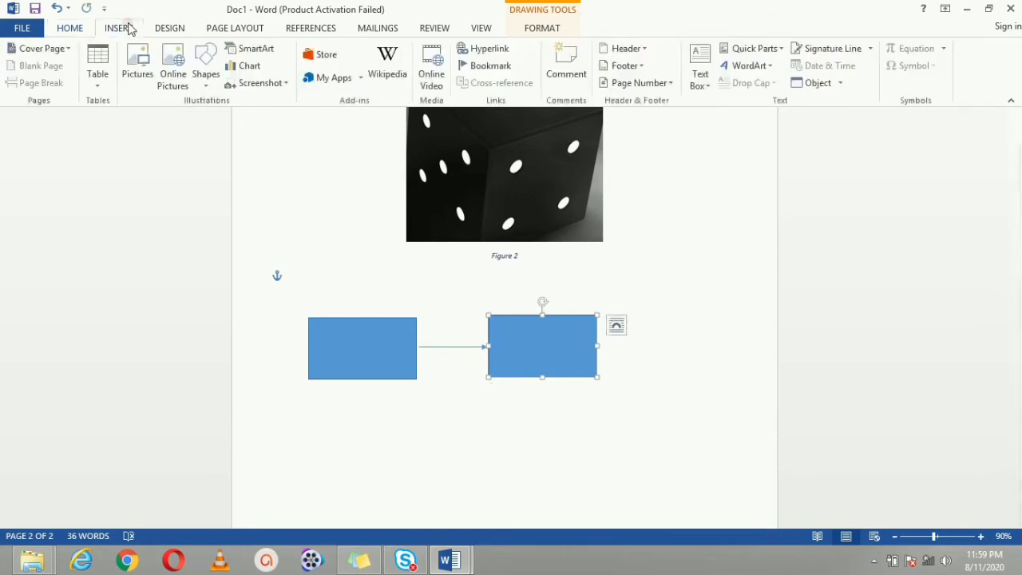
pyautogui.click(203, 86)
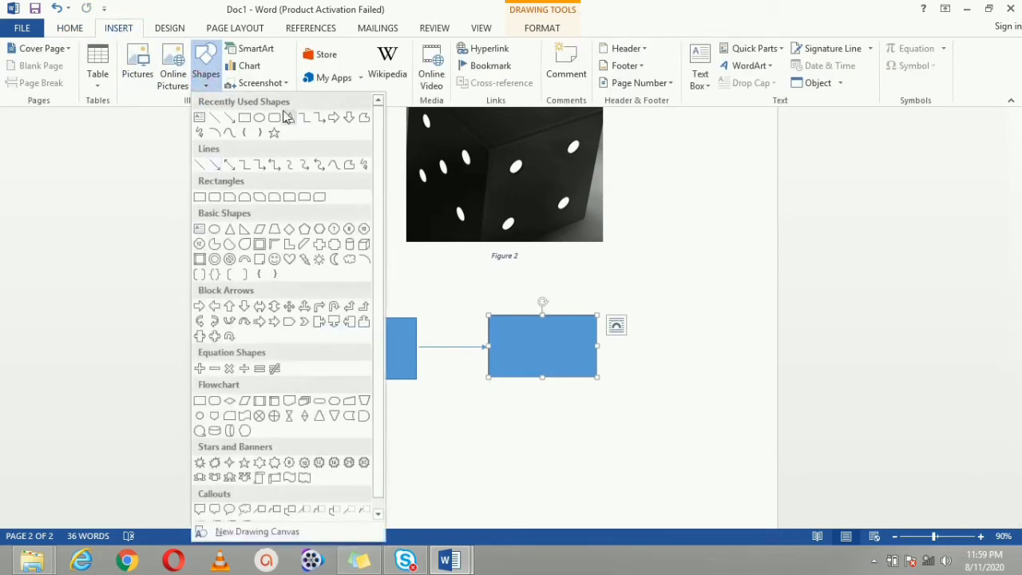
pyautogui.click(266, 113)
pyautogui.click(646, 325)
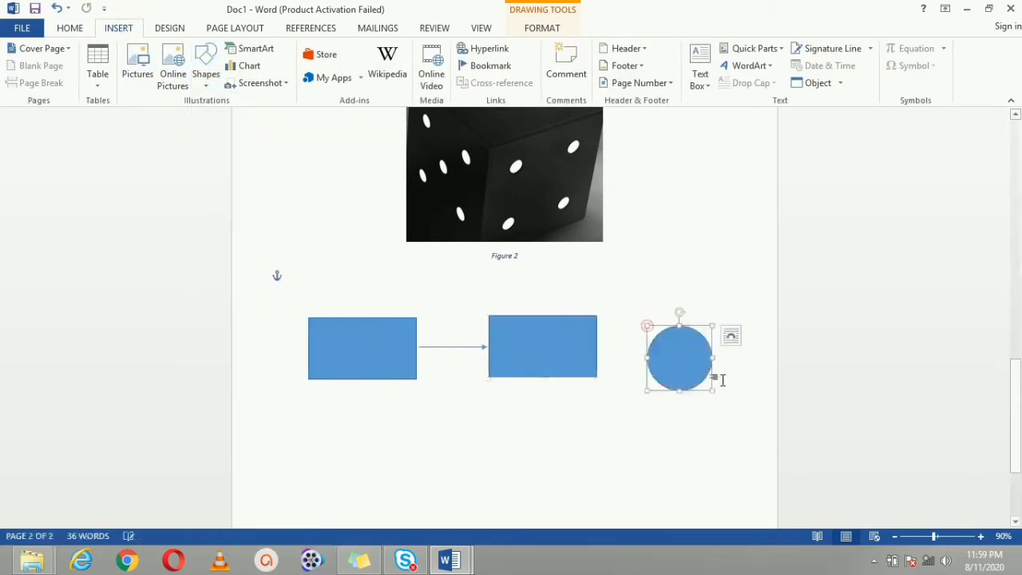
pyautogui.moveTo(689, 366)
pyautogui.mouseDown()
pyautogui.moveTo(689, 342)
pyautogui.moveTo(691, 352)
pyautogui.mouseUp()
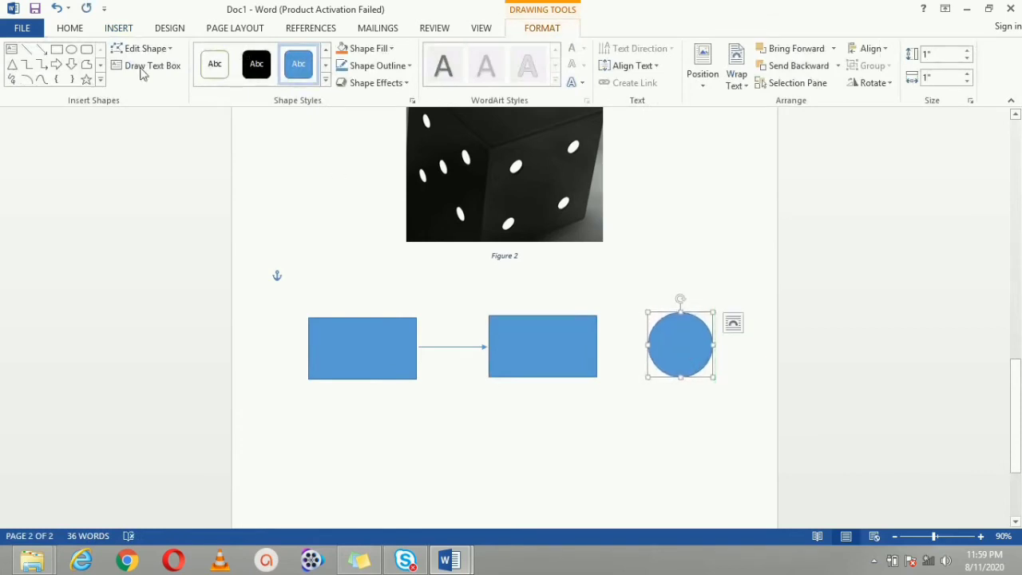
pyautogui.click(41, 49)
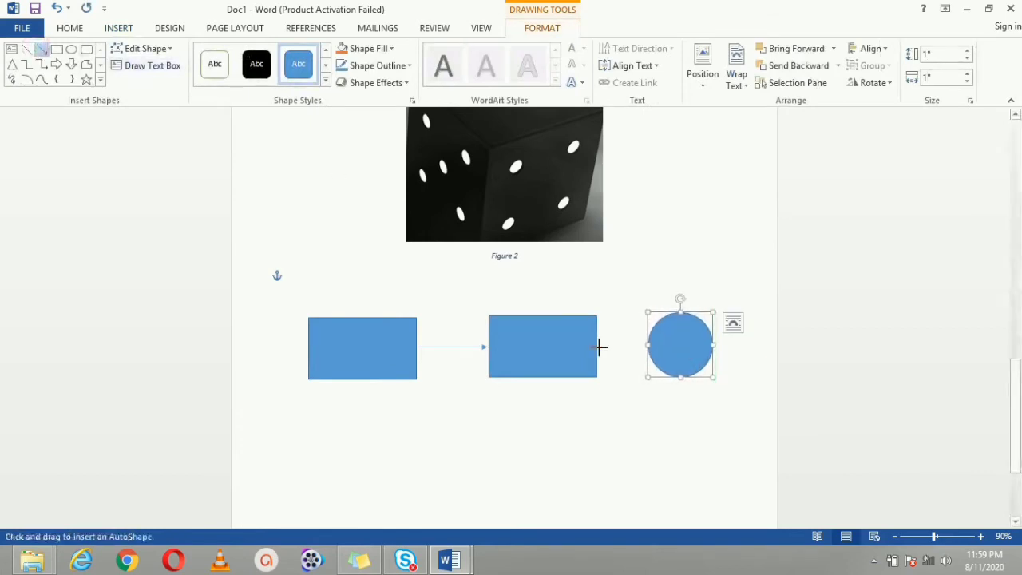
pyautogui.moveTo(599, 343); pyautogui.dragTo(647, 345)
# Apply the black filled shape style to both rectangles of the flow diagram
pyautogui.click(509, 326)
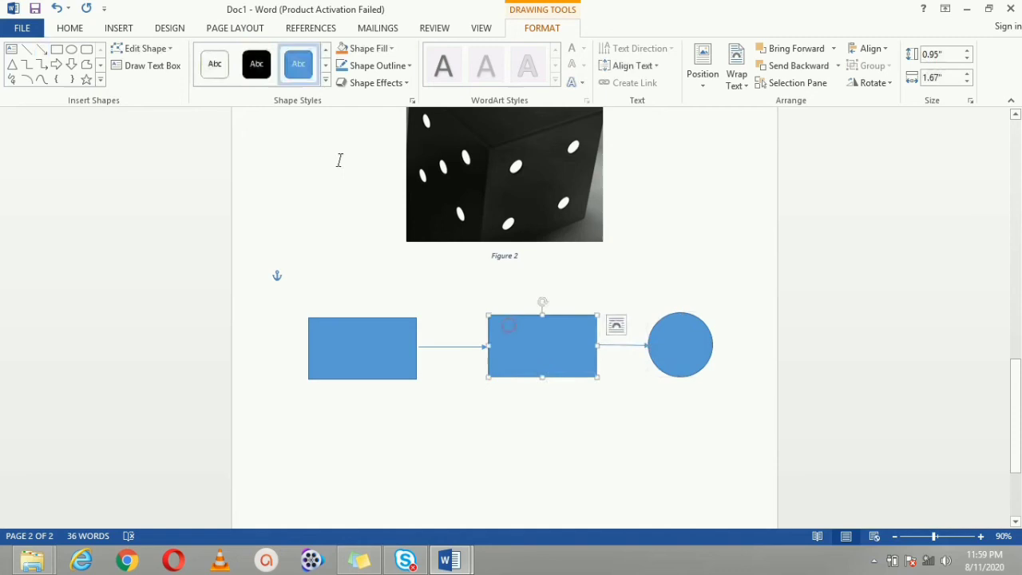
pyautogui.click(259, 72)
pyautogui.click(354, 358)
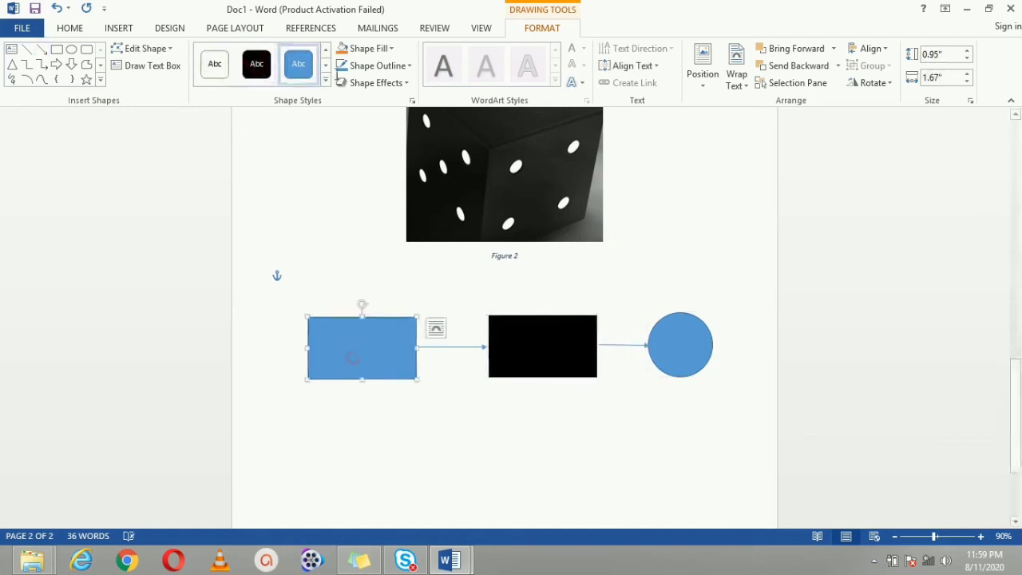
pyautogui.click(272, 74)
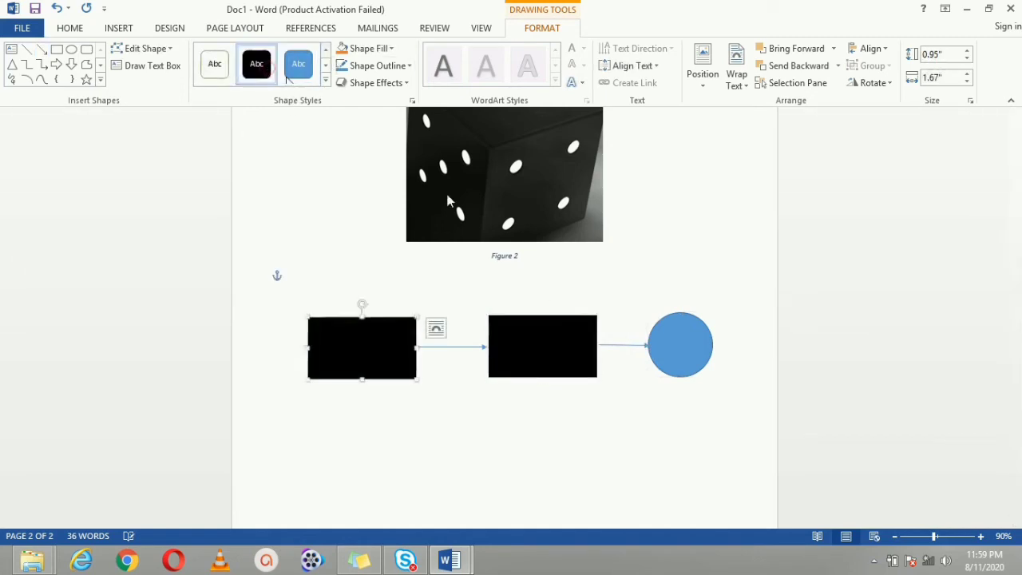
# Apply the black filled shape style to the circle of the flow diagram
pyautogui.click(694, 319)
pyautogui.click(270, 74)
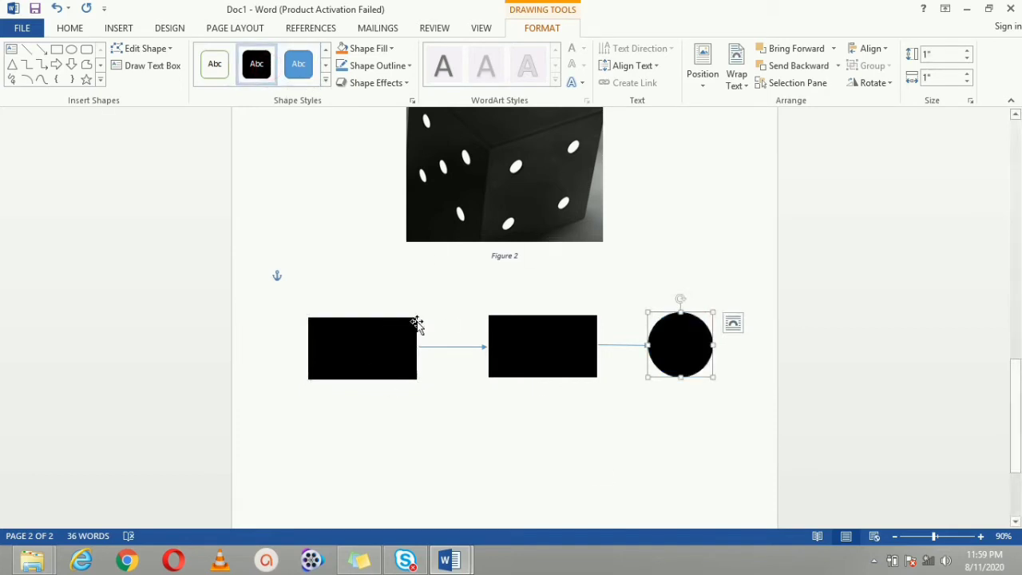
# Add the text "Abc" inside the first rectangle of the flow diagram
pyautogui.click(367, 352)
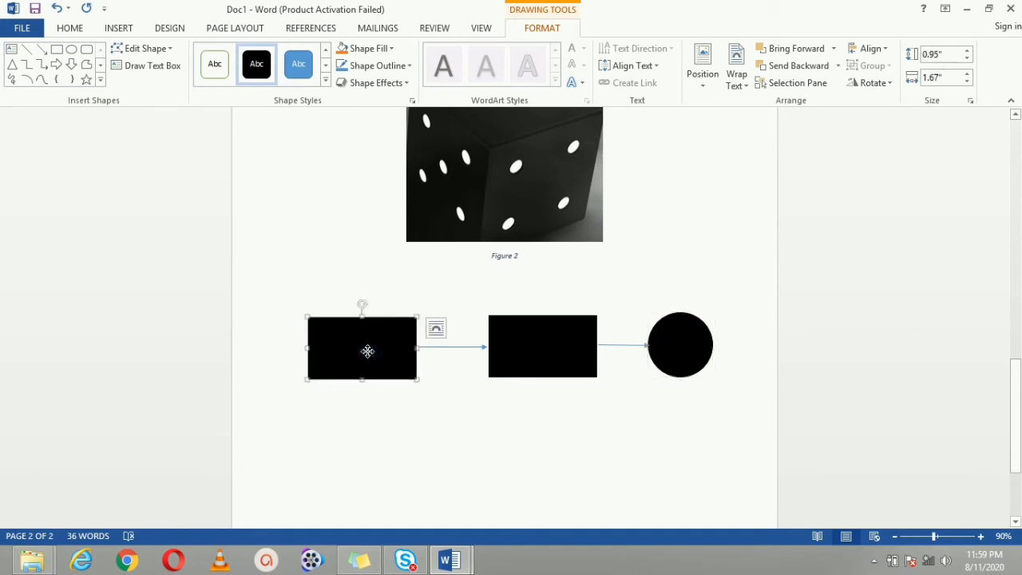
pyautogui.moveTo(367, 351); pyautogui.dragTo(368, 354)
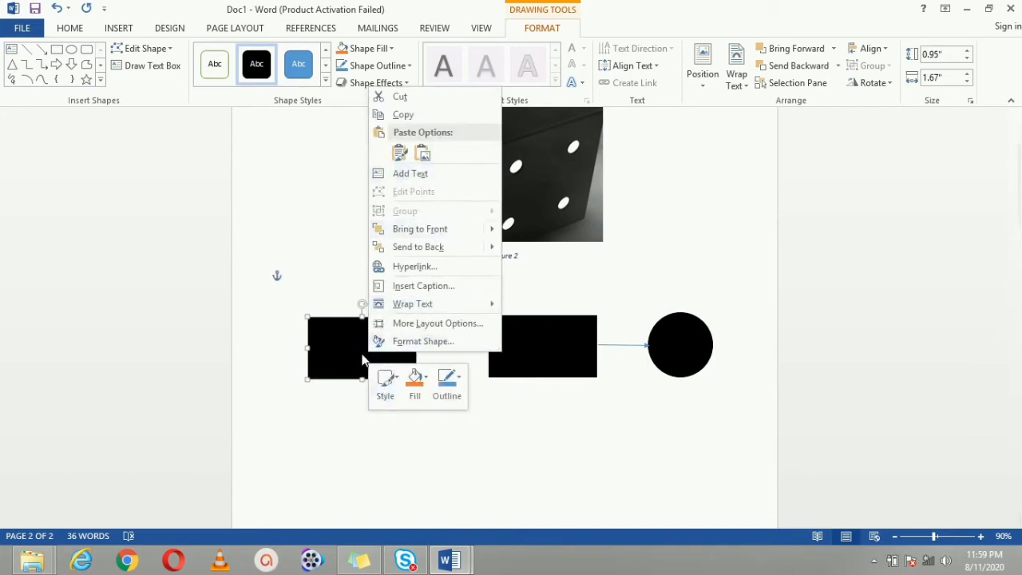
pyautogui.click(416, 174)
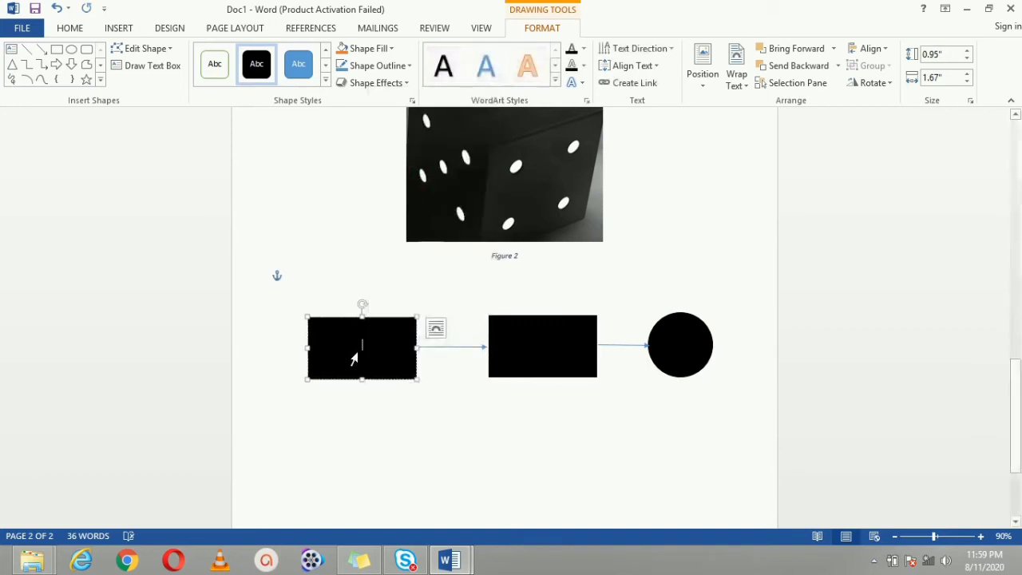
pyautogui.write('abc')
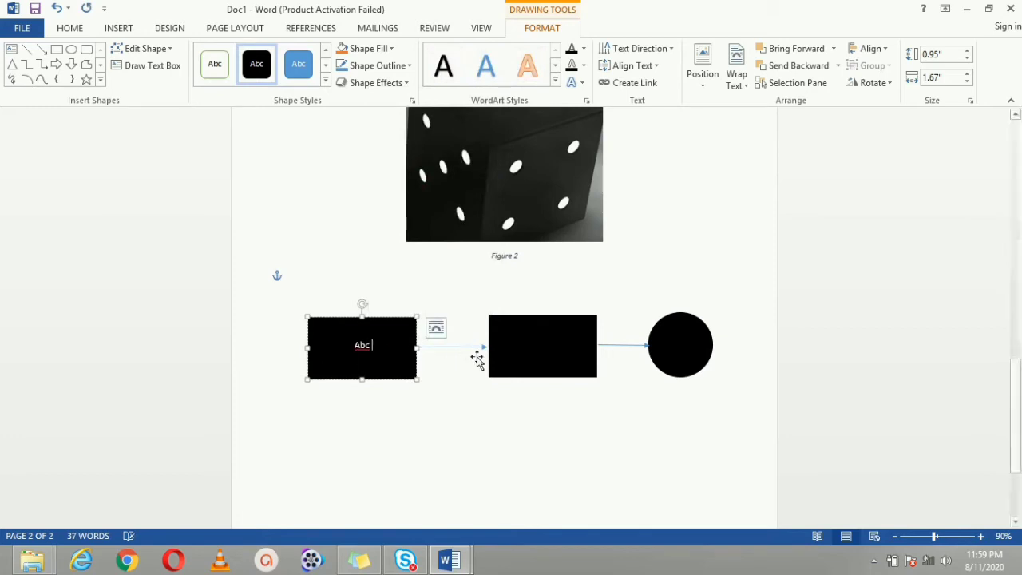
pyautogui.click(458, 455)
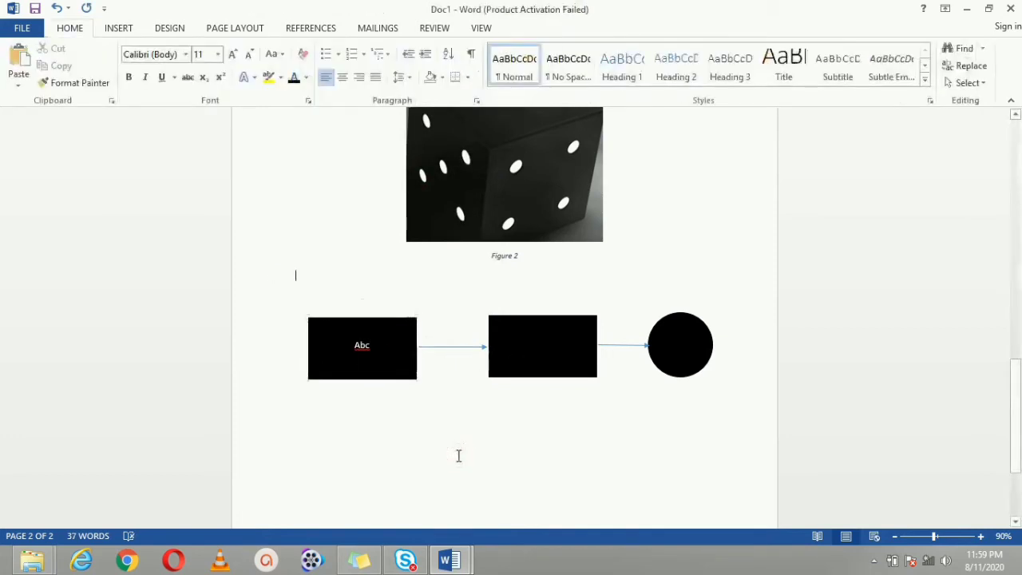
pyautogui.click(663, 372)
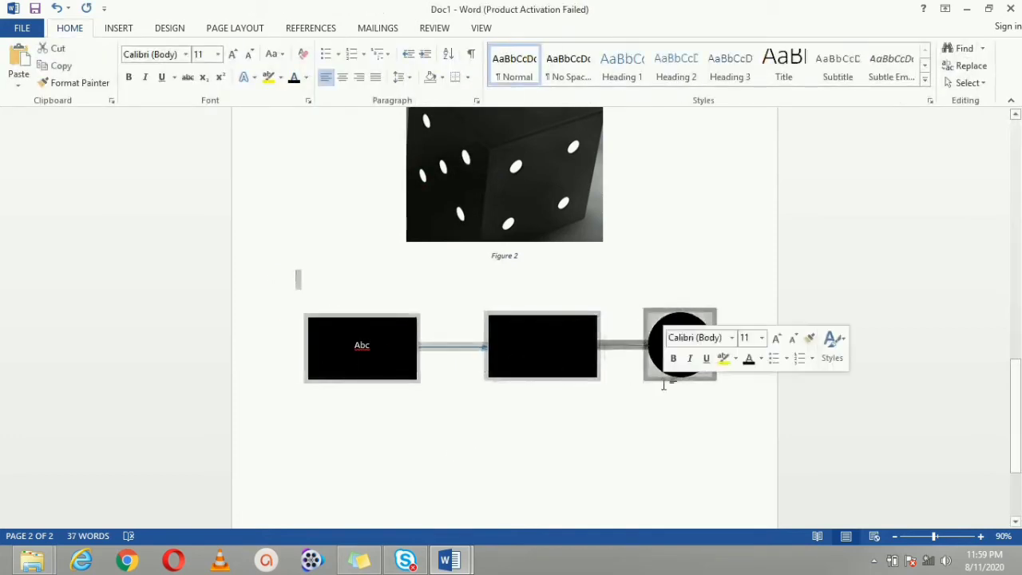
pyautogui.rightClick(574, 360)
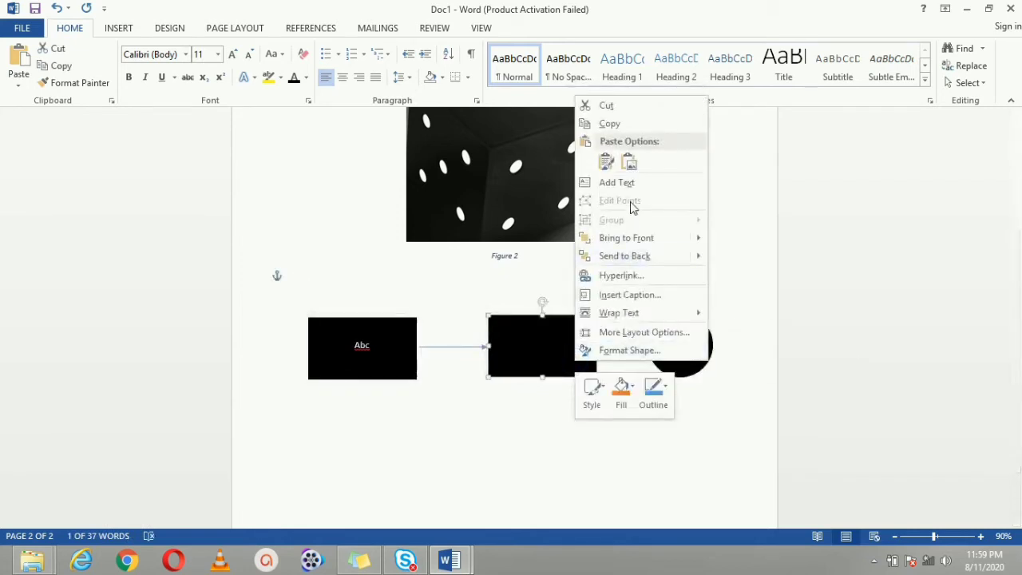
pyautogui.click(469, 350)
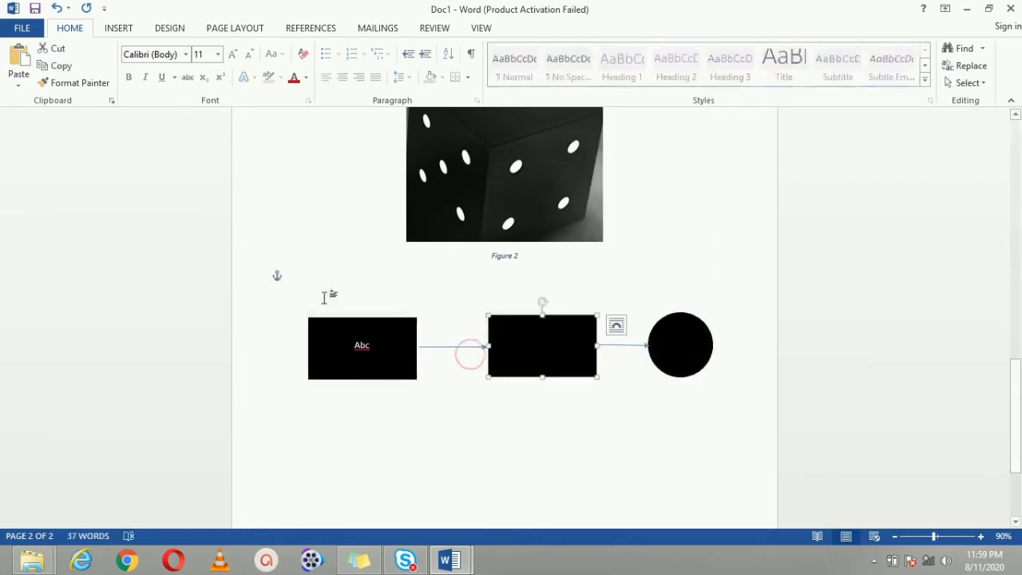
pyautogui.click(298, 311)
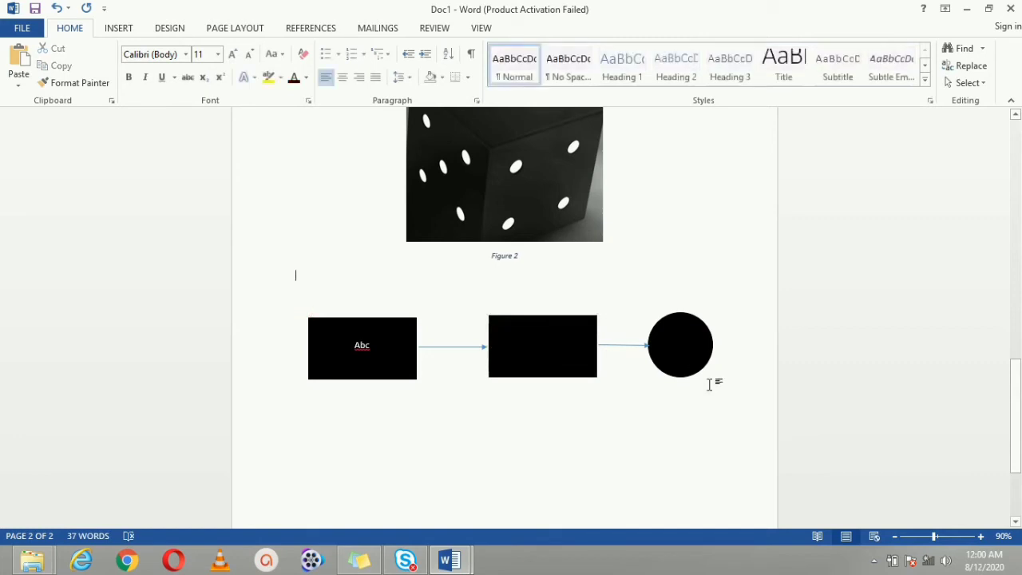
# Group the two rectangles and the circle into one object, and nudge the group slightly down and to the right
pyautogui.click(319, 343)
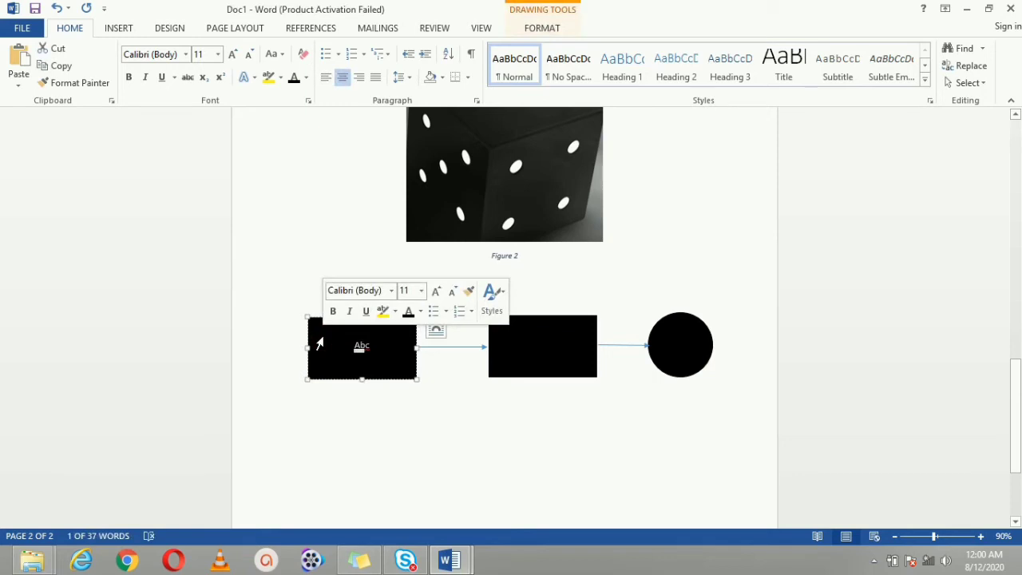
pyautogui.keyDown('shift'); pyautogui.click(533, 356); pyautogui.keyUp('shift')
pyautogui.keyDown('shift'); pyautogui.click(695, 359); pyautogui.keyUp('shift')
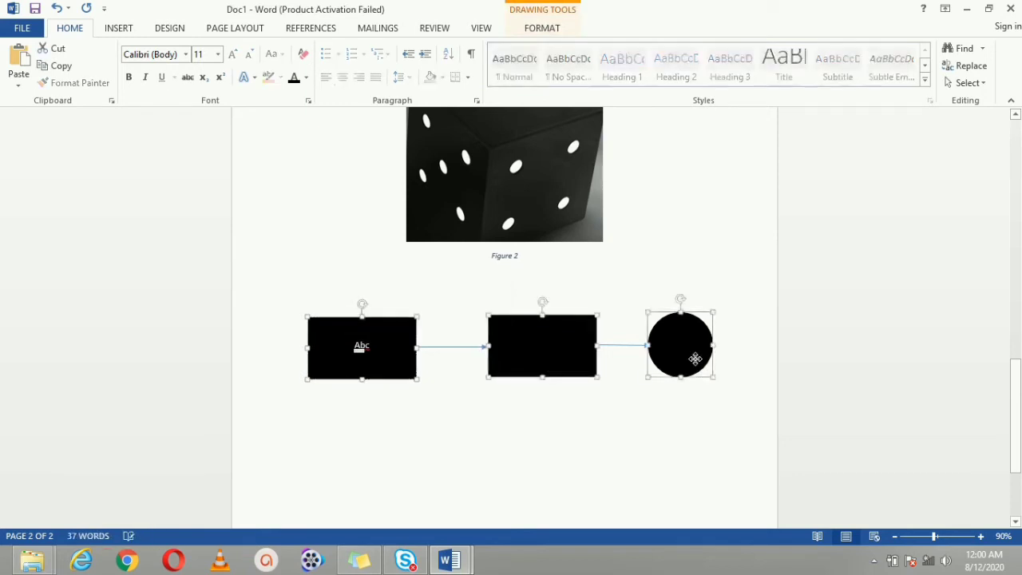
pyautogui.rightClick(696, 358)
pyautogui.moveTo(747, 227)
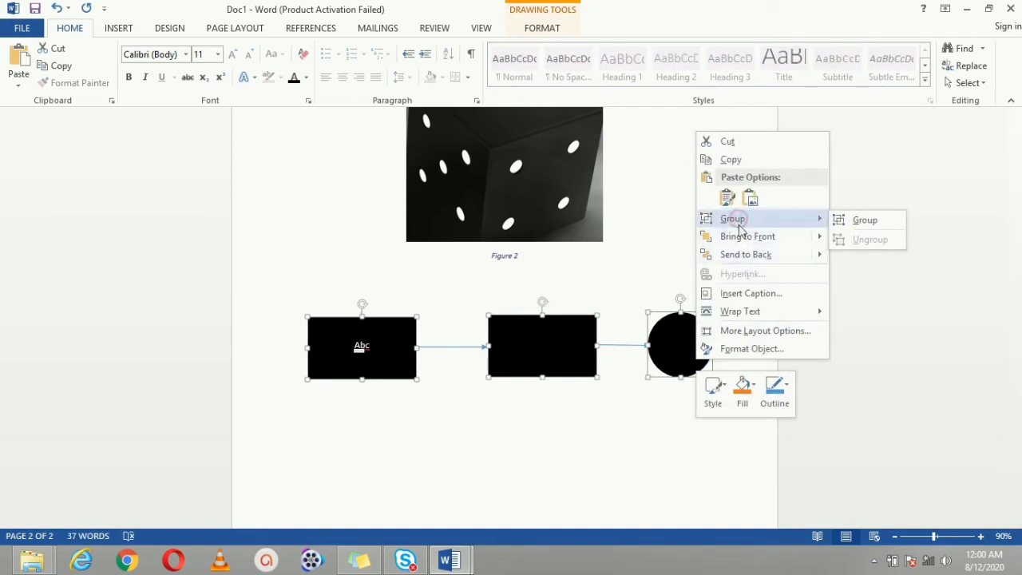
pyautogui.click(878, 222)
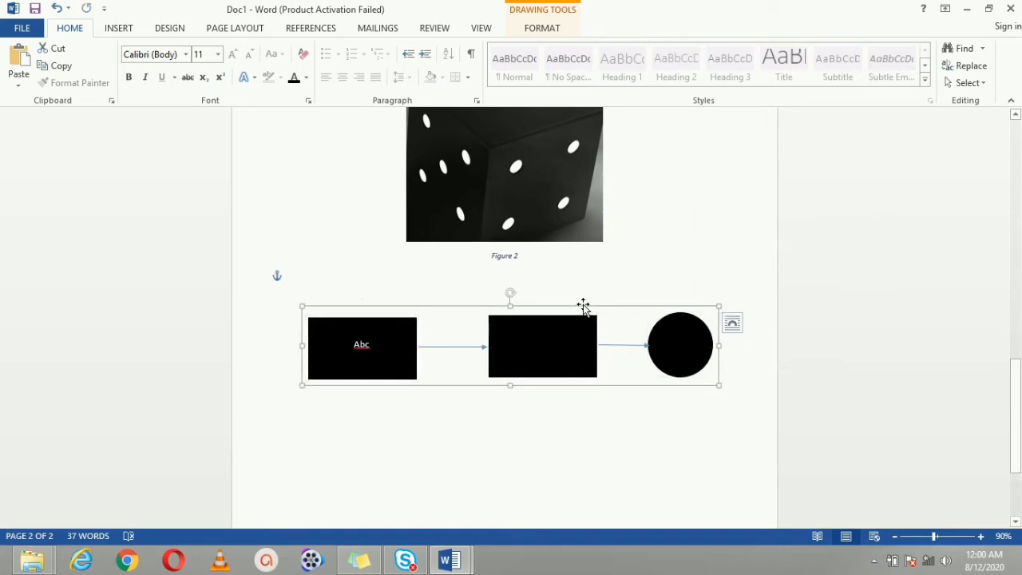
pyautogui.moveTo(583, 305)
pyautogui.mouseDown()
pyautogui.moveTo(582, 359)
pyautogui.moveTo(586, 309)
pyautogui.mouseUp()
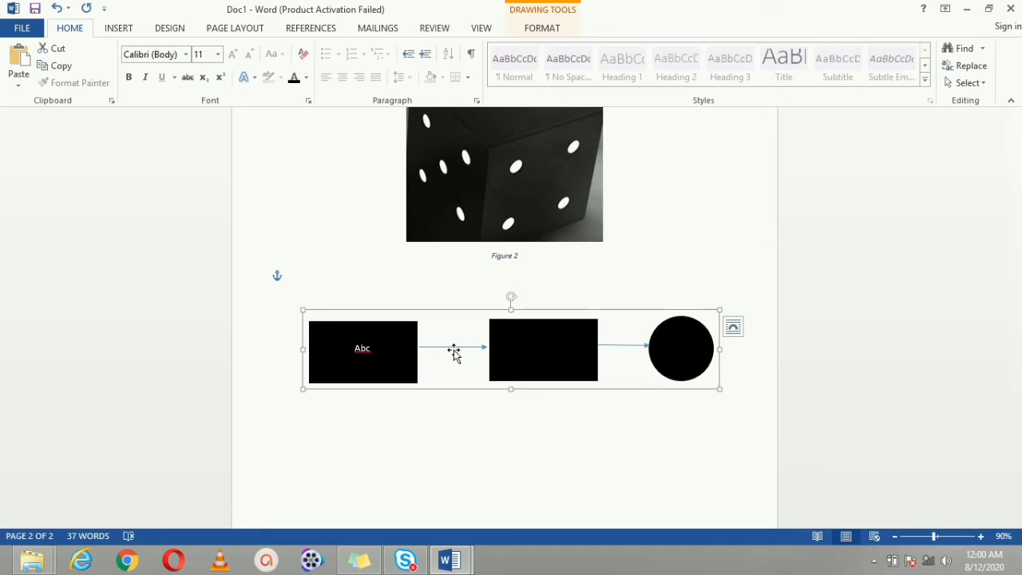
# Add an empty line above the flow diagram and insert a table of 10 columns and 2 rows below the diagram
pyautogui.click(760, 380)
pyautogui.press('Return')
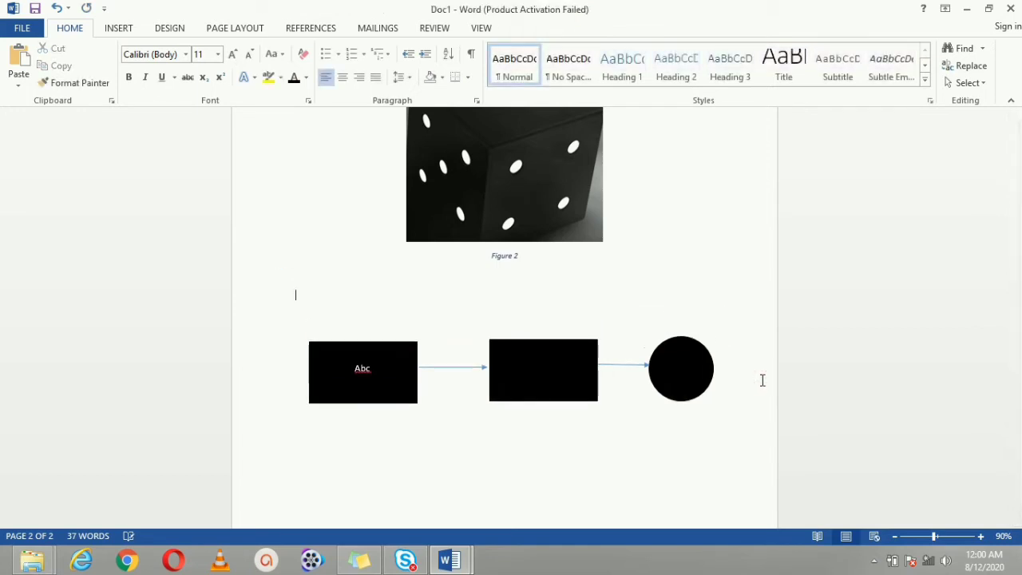
pyautogui.click(599, 434)
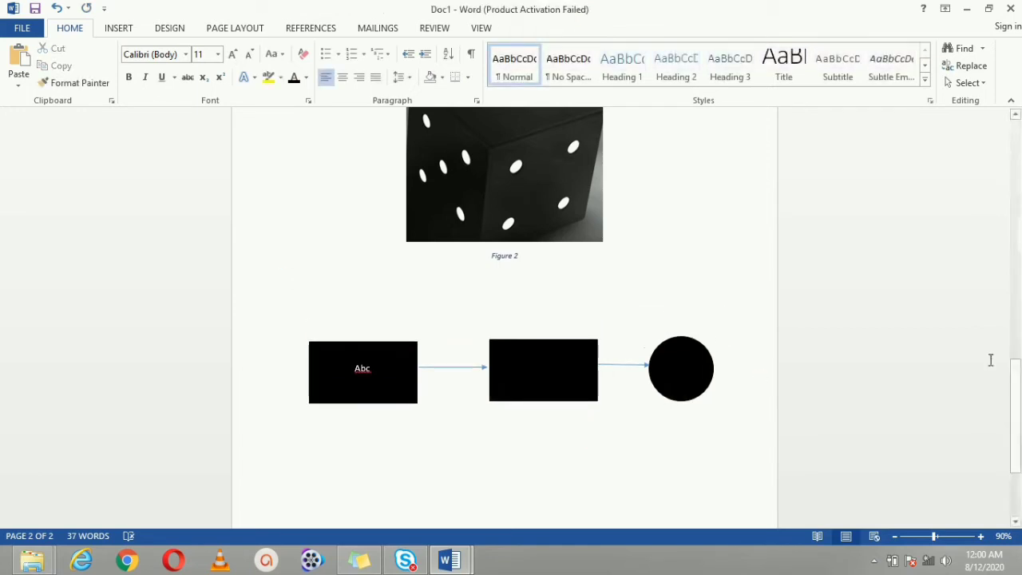
pyautogui.click(119, 29)
pyautogui.click(99, 64)
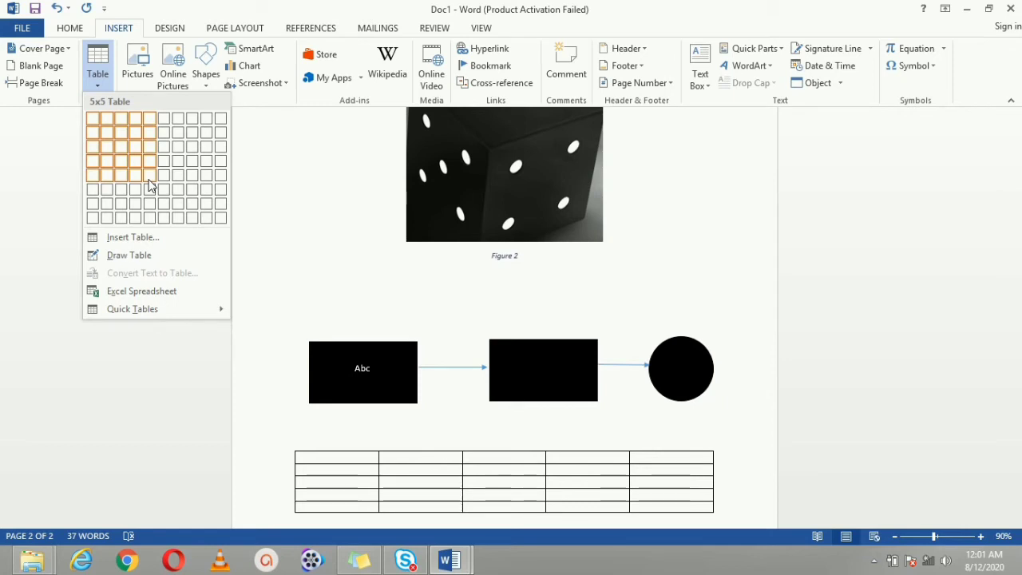
pyautogui.click(131, 237)
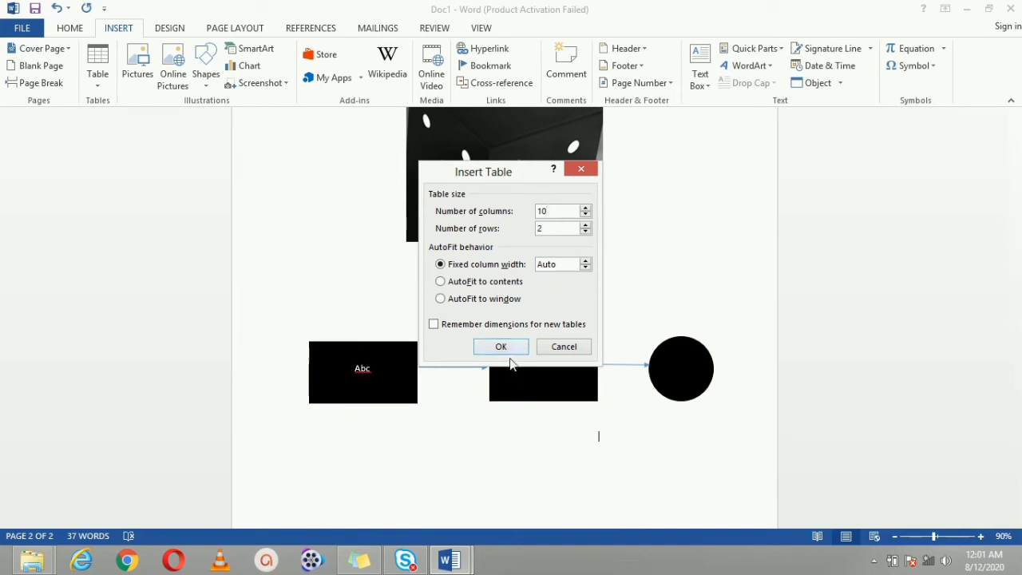
pyautogui.click(509, 348)
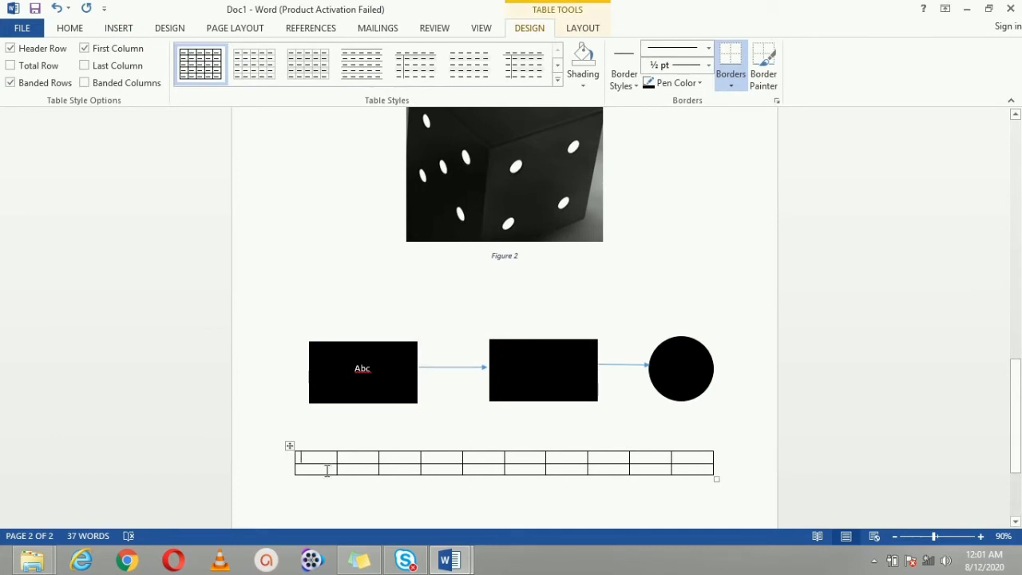
# Insert one row below the table's second row
pyautogui.rightClick(327, 476)
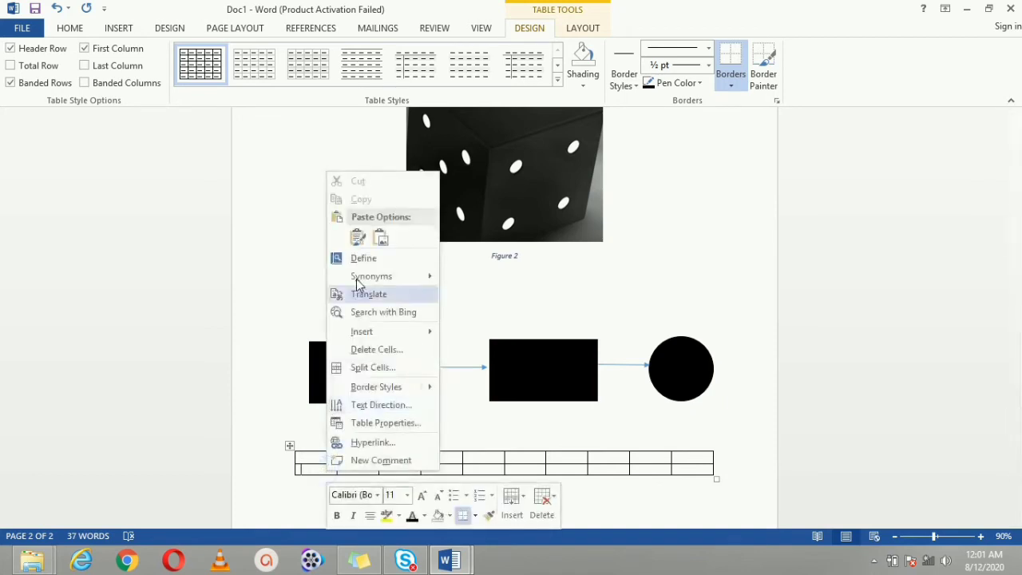
pyautogui.moveTo(376, 336)
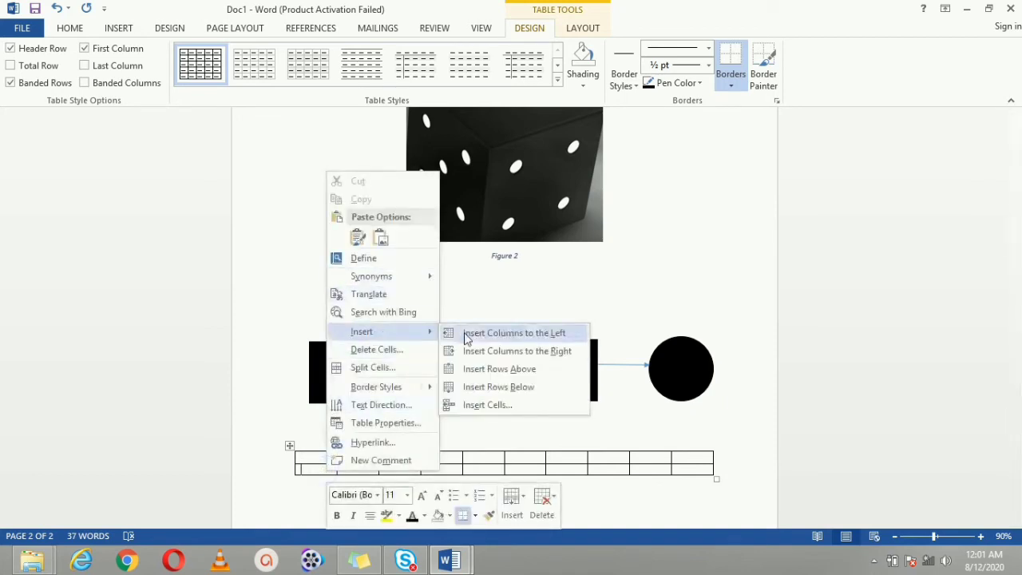
pyautogui.click(495, 388)
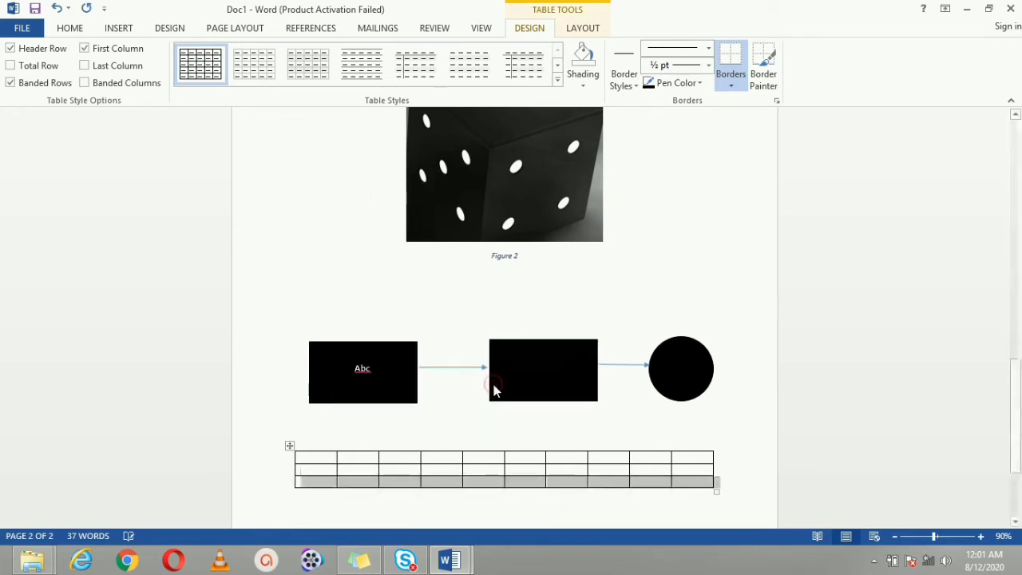
# Insert three more rows at the table's end, based on a selection spanning its three rows and first eight columns
pyautogui.rightClick(361, 485)
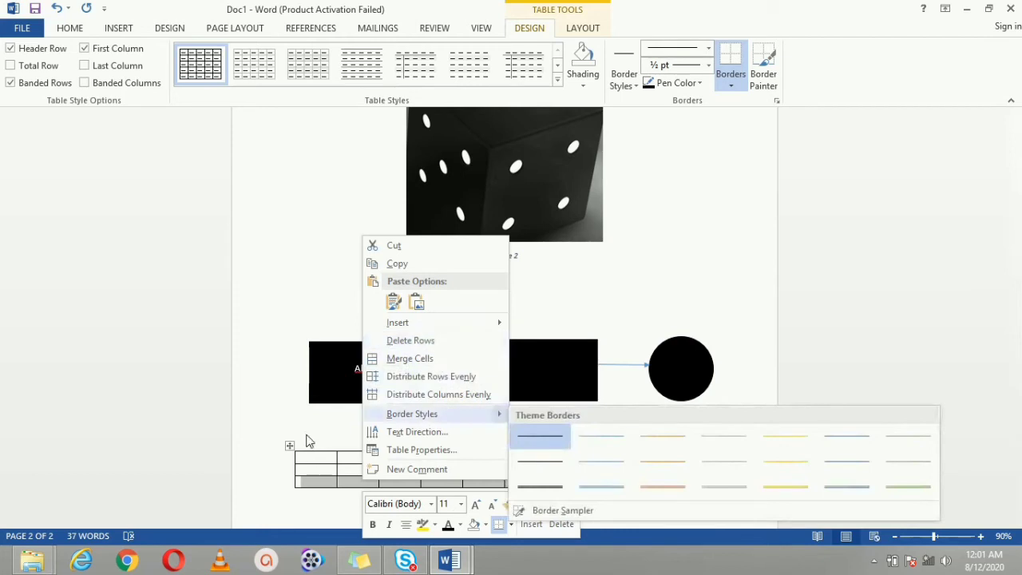
pyautogui.click(311, 455)
pyautogui.moveTo(311, 455); pyautogui.dragTo(622, 477)
pyautogui.rightClick(622, 476)
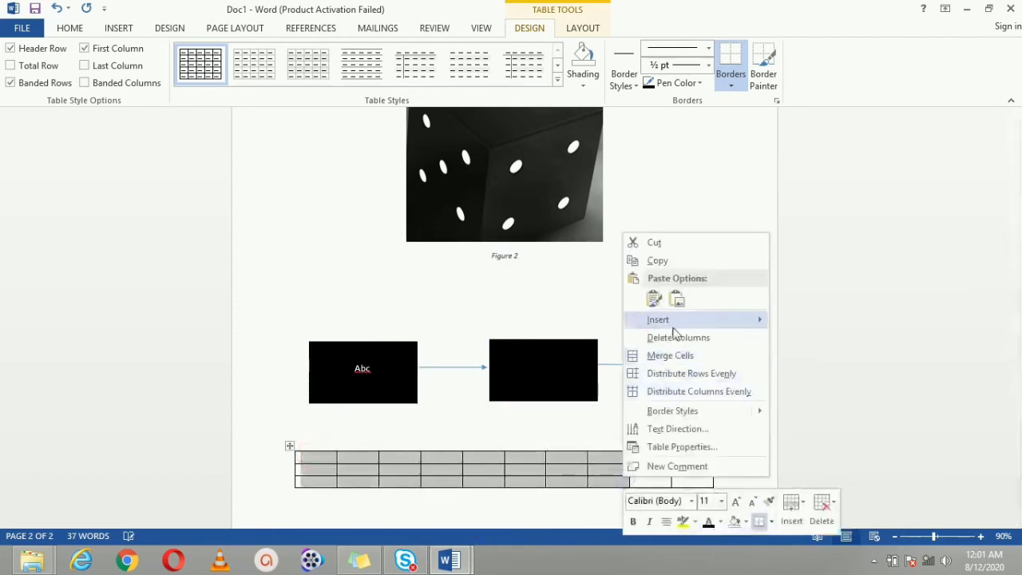
pyautogui.moveTo(676, 320)
pyautogui.click(802, 374)
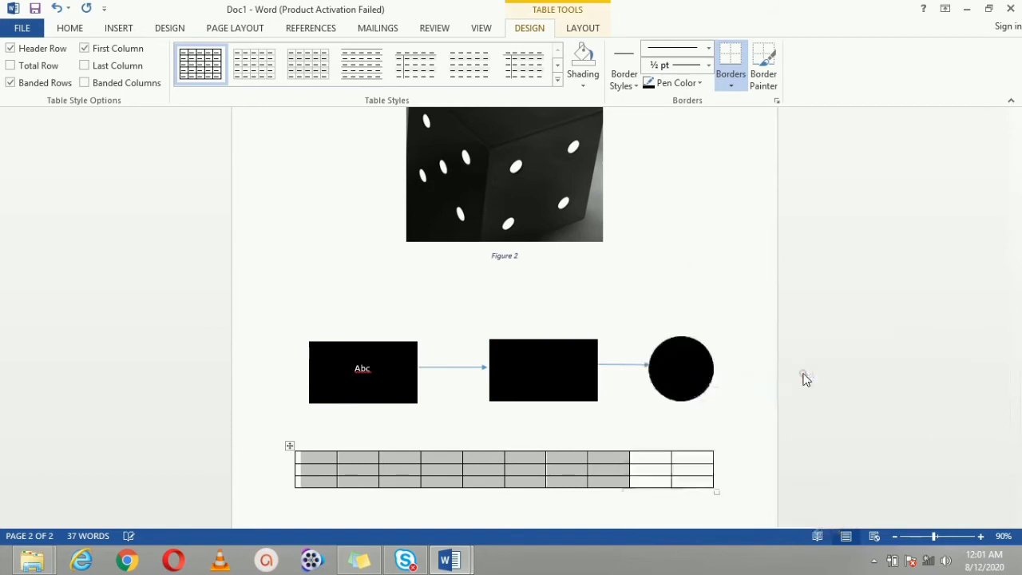
pyautogui.moveTo(1019, 397); pyautogui.dragTo(1019, 431)
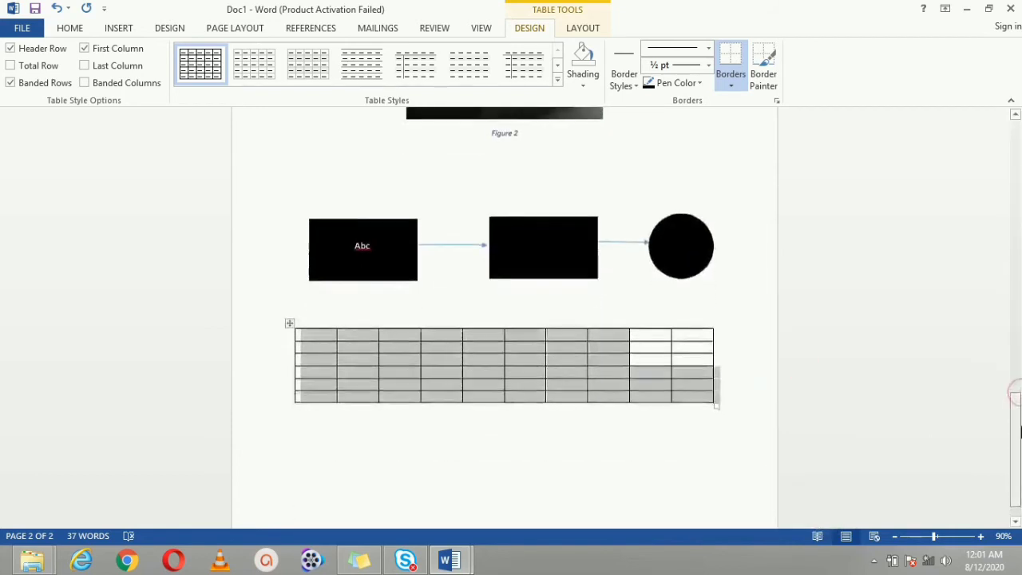
pyautogui.click(713, 431)
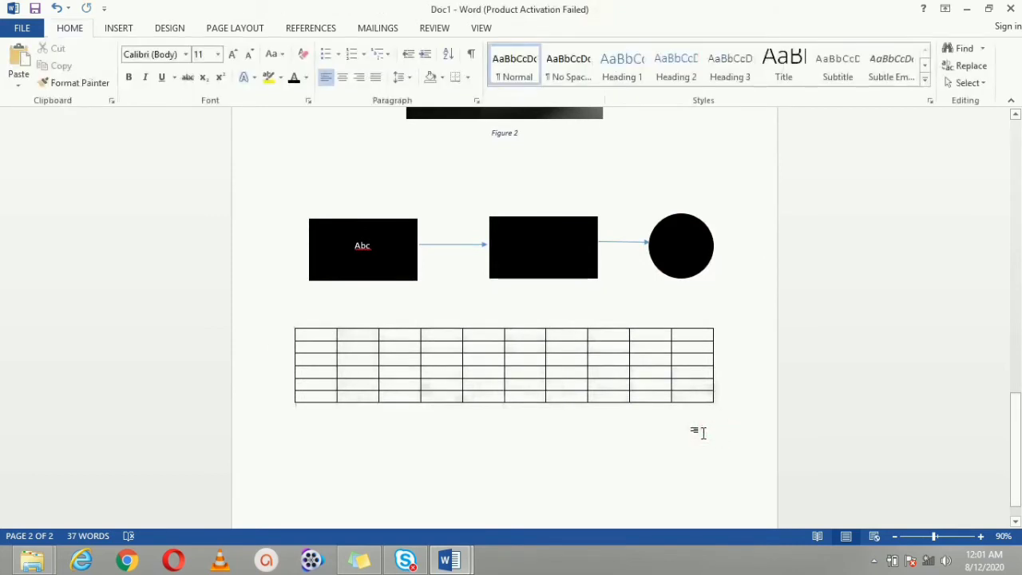
# Merge all cells of the table's top two rows into a single full-width cell
pyautogui.moveTo(309, 332); pyautogui.dragTo(686, 349)
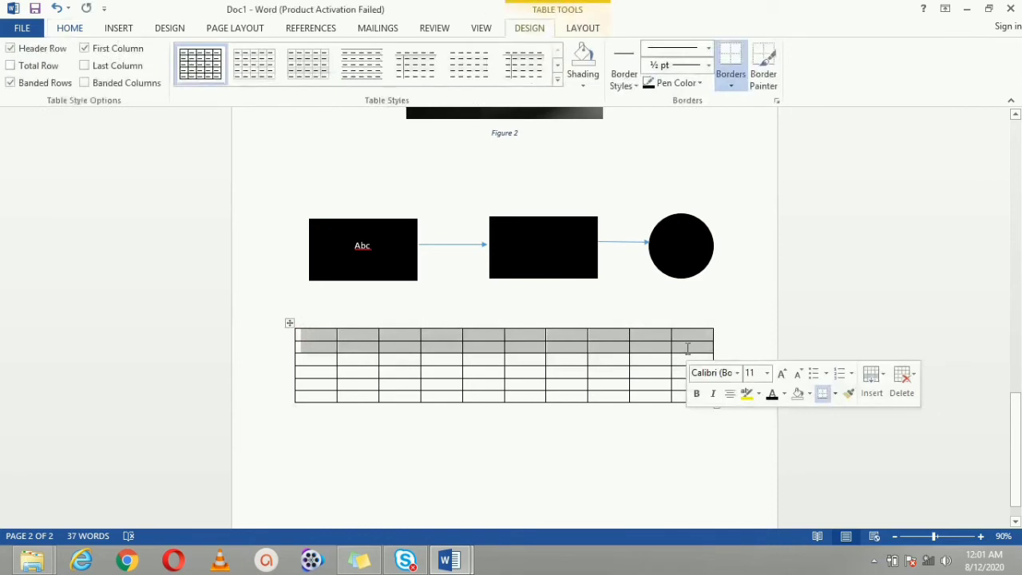
pyautogui.rightClick(616, 351)
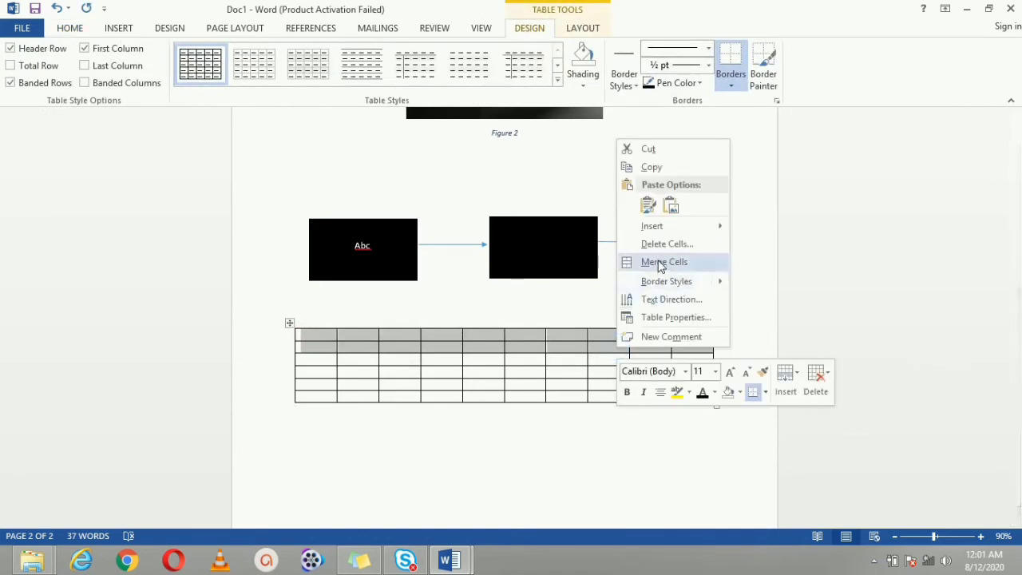
pyautogui.click(658, 261)
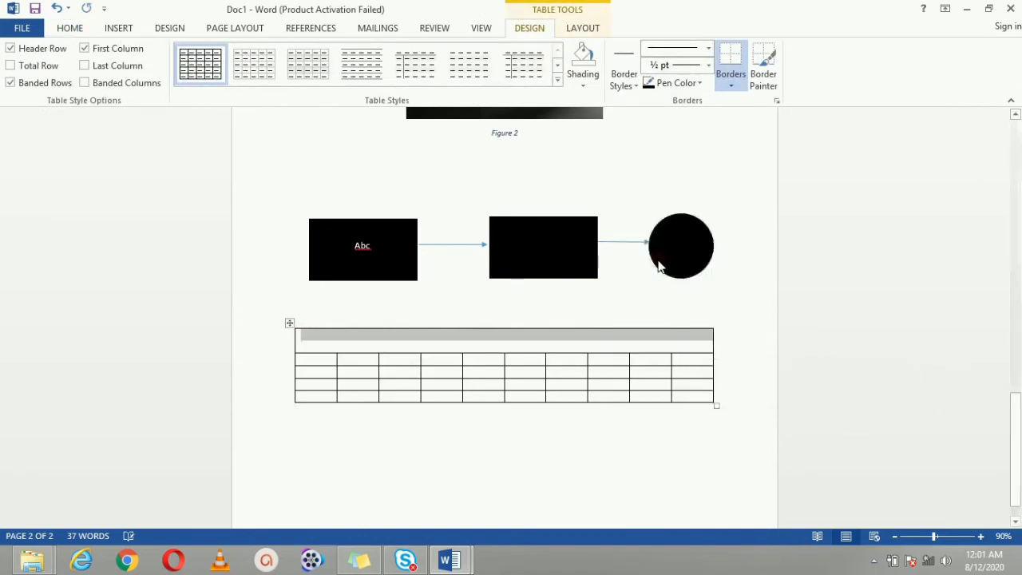
pyautogui.click(532, 345)
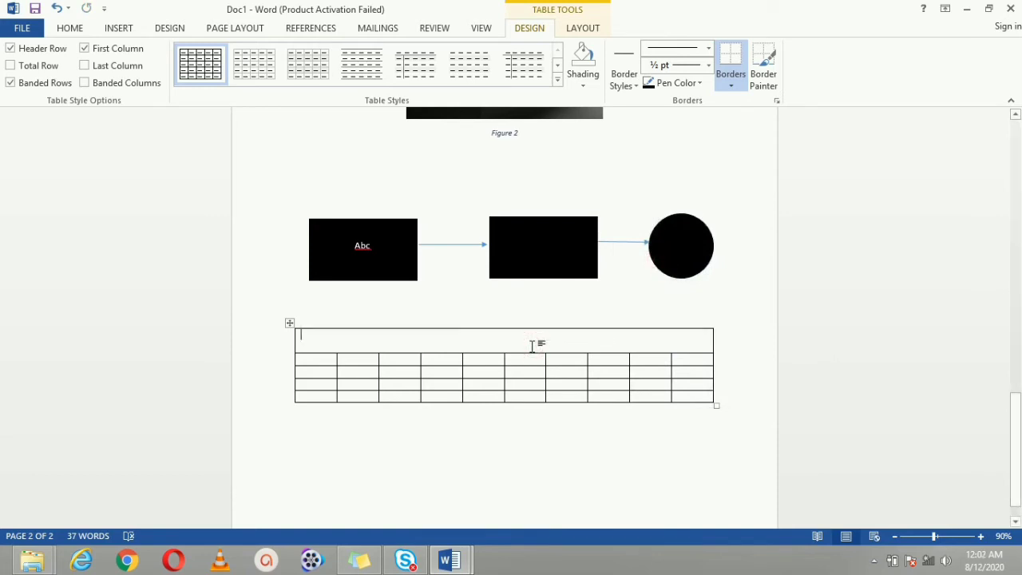
# Merge the cells of the fourth and fifth columns across the four rows below the merged header cell
pyautogui.moveTo(453, 360); pyautogui.dragTo(482, 396)
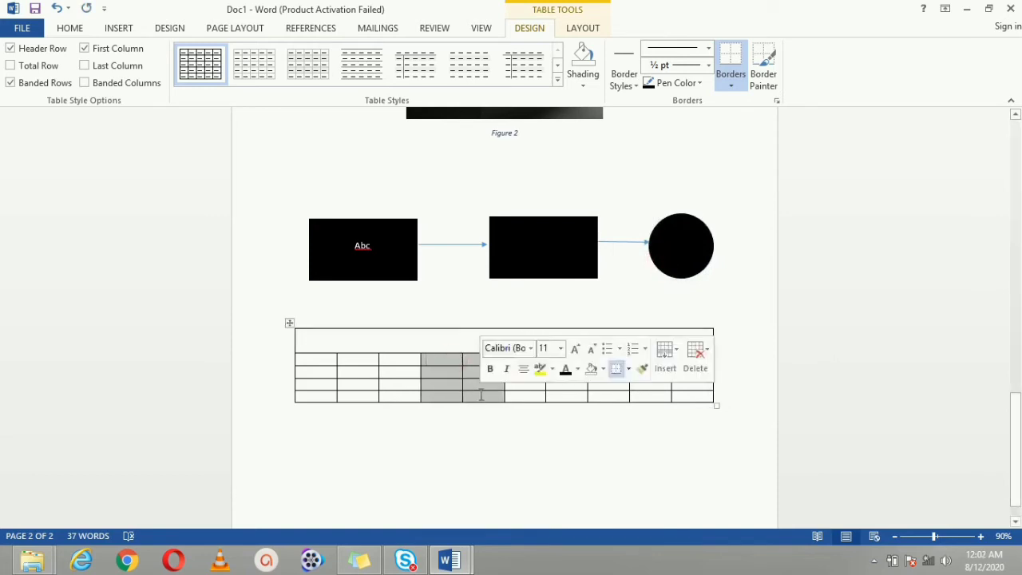
pyautogui.rightClick(482, 396)
pyautogui.click(527, 309)
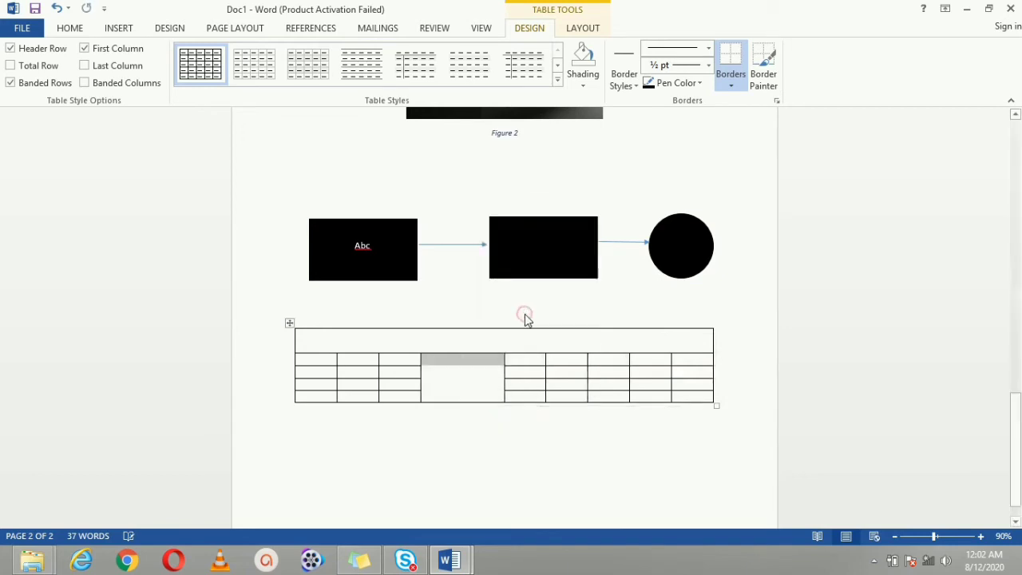
pyautogui.click(533, 422)
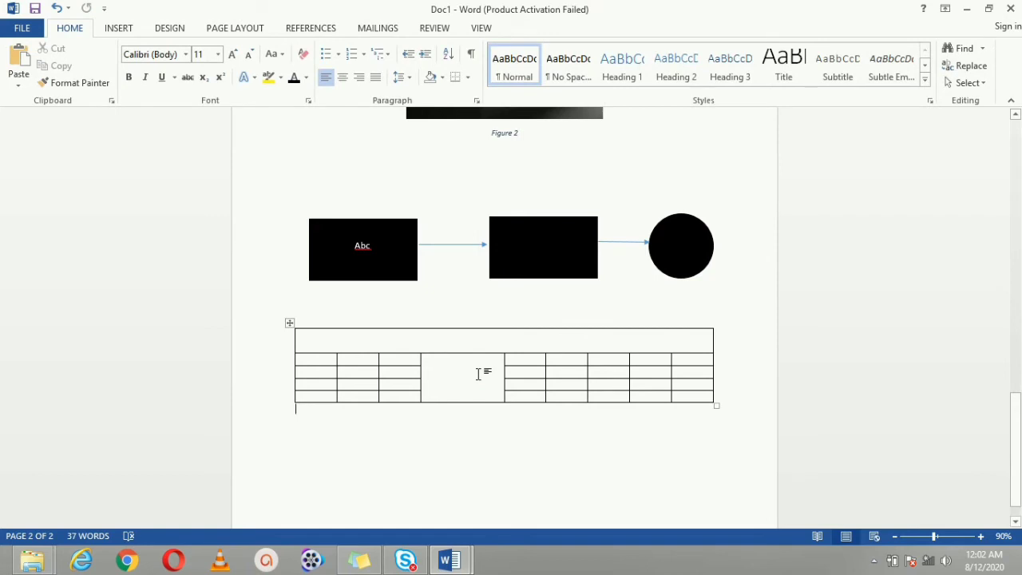
pyautogui.click(110, 28)
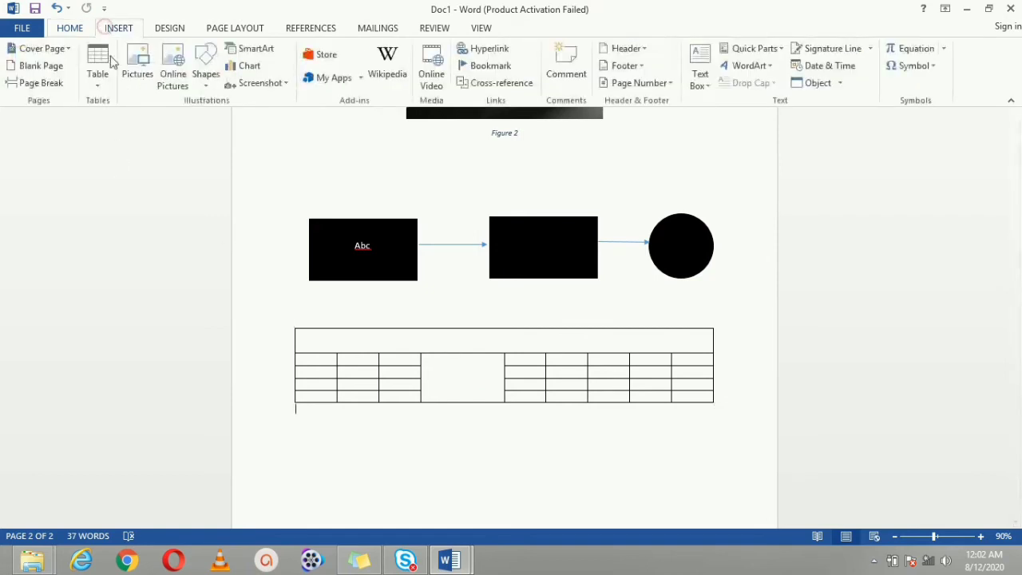
pyautogui.click(99, 84)
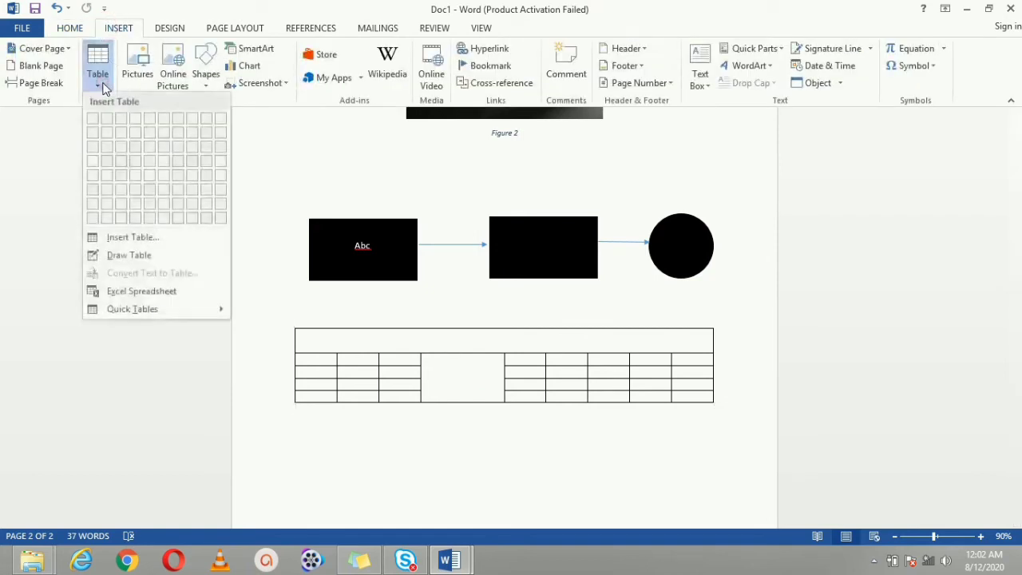
pyautogui.click(123, 238)
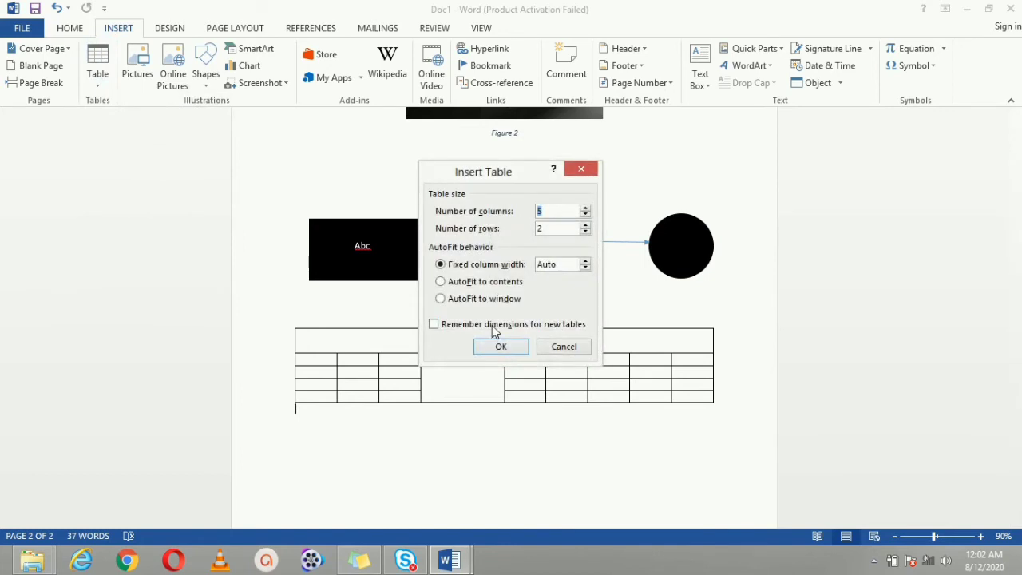
pyautogui.click(571, 352)
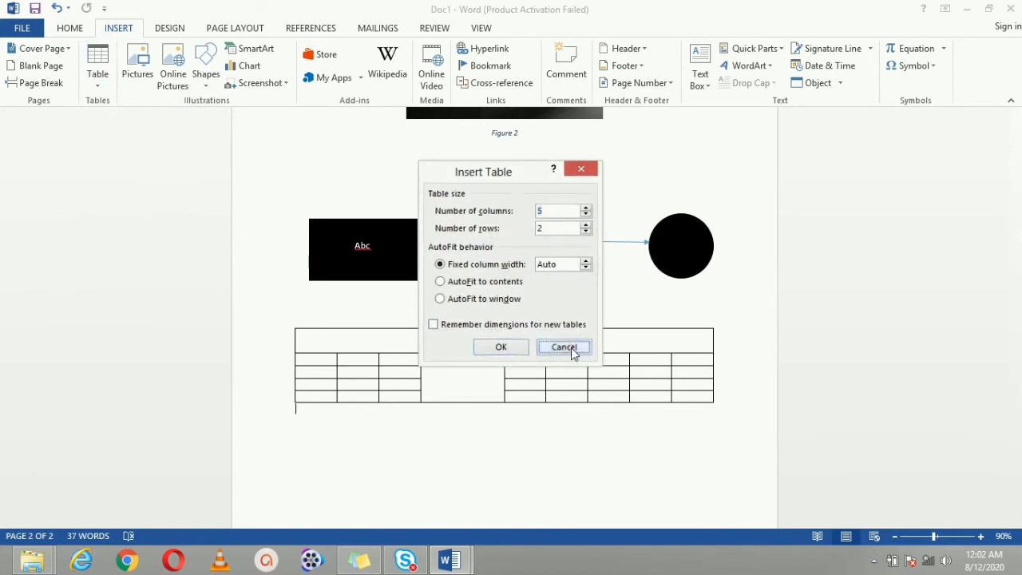
# Draw a vertical and a horizontal border dividing the merged middle cell, and a vertical border splitting the table's header cell near its left end
pyautogui.click(95, 84)
pyautogui.click(119, 255)
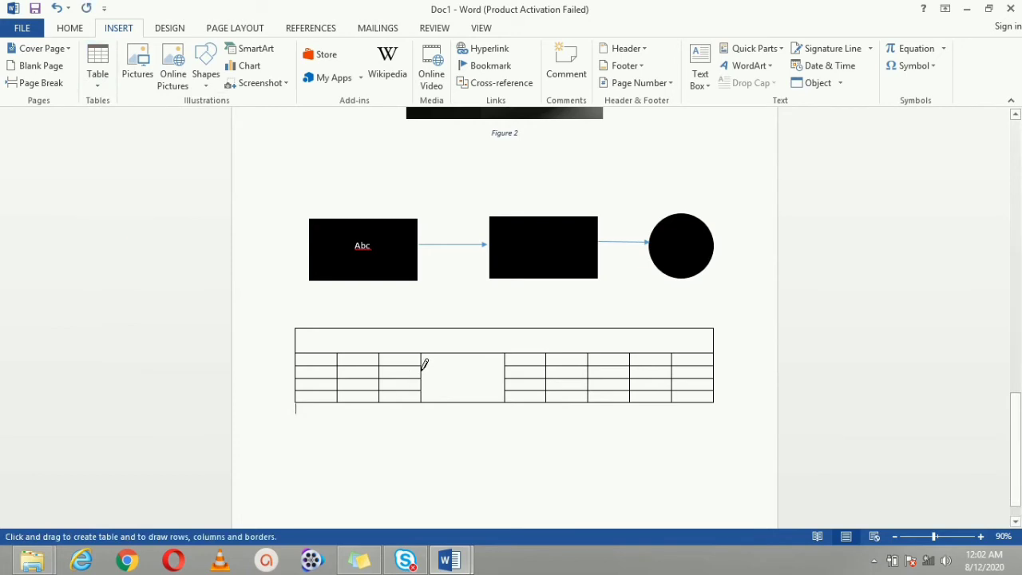
pyautogui.moveTo(424, 365)
pyautogui.mouseDown()
pyautogui.moveTo(501, 365)
pyautogui.moveTo(458, 380)
pyautogui.moveTo(461, 397)
pyautogui.mouseUp()
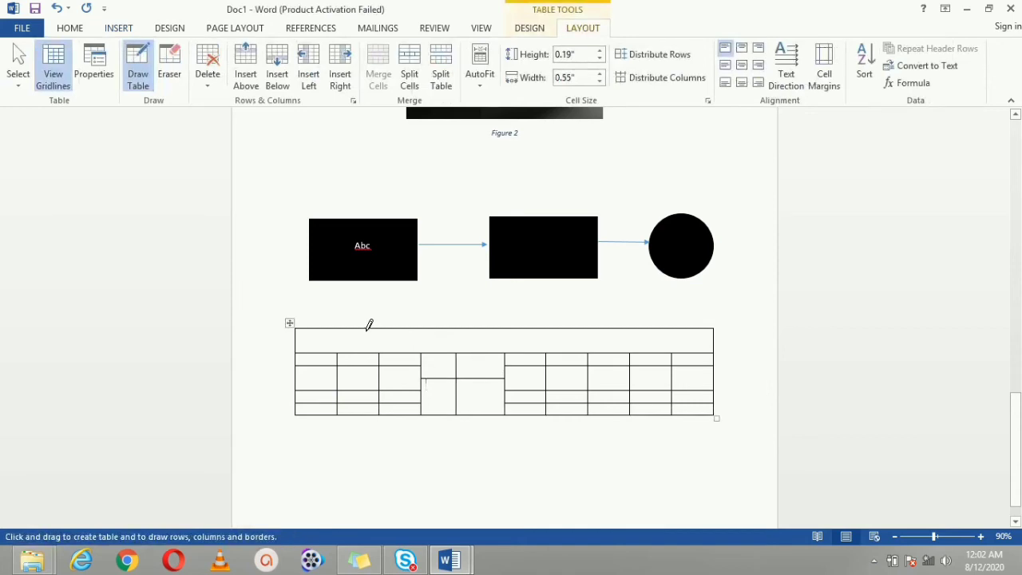
pyautogui.moveTo(367, 324); pyautogui.dragTo(371, 349)
pyautogui.click(117, 28)
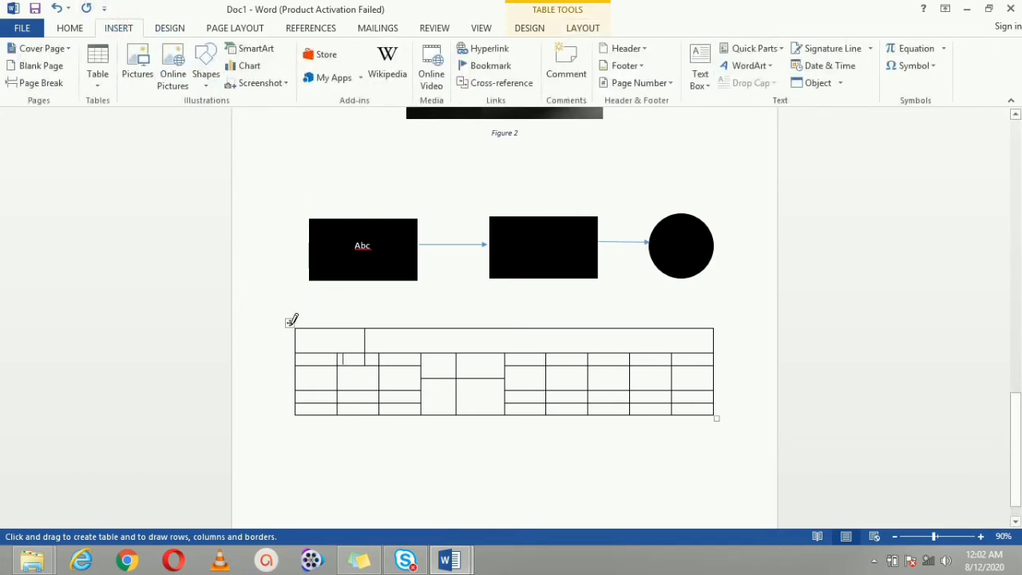
pyautogui.click(319, 337)
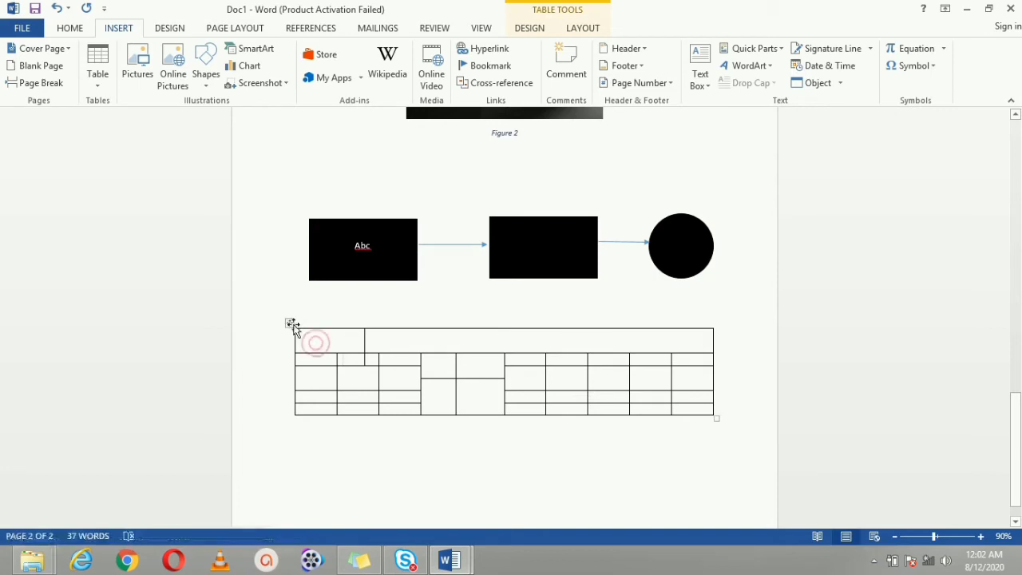
# Select the whole table and examine the available table styles and layout options
pyautogui.click(292, 322)
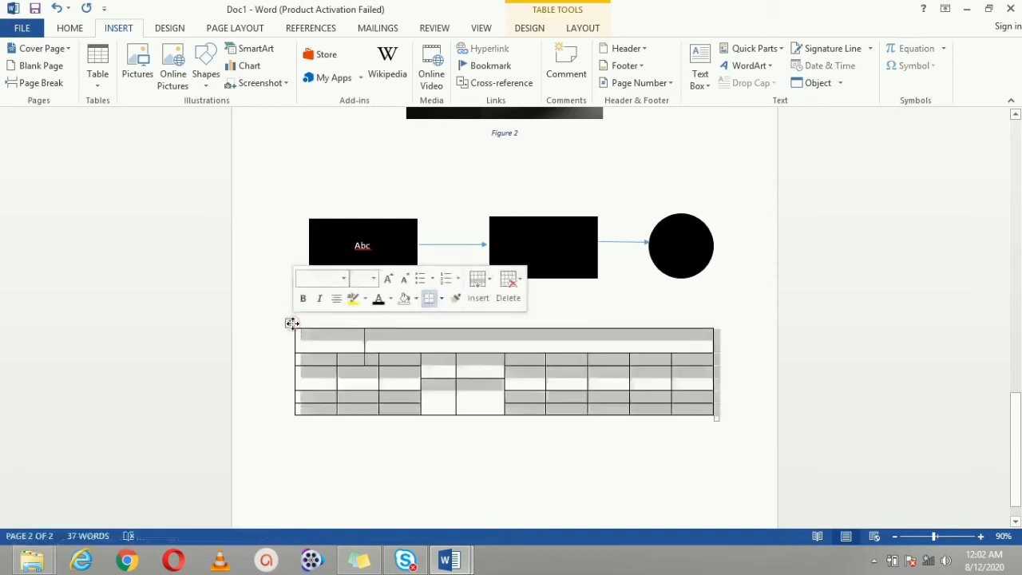
pyautogui.click(540, 29)
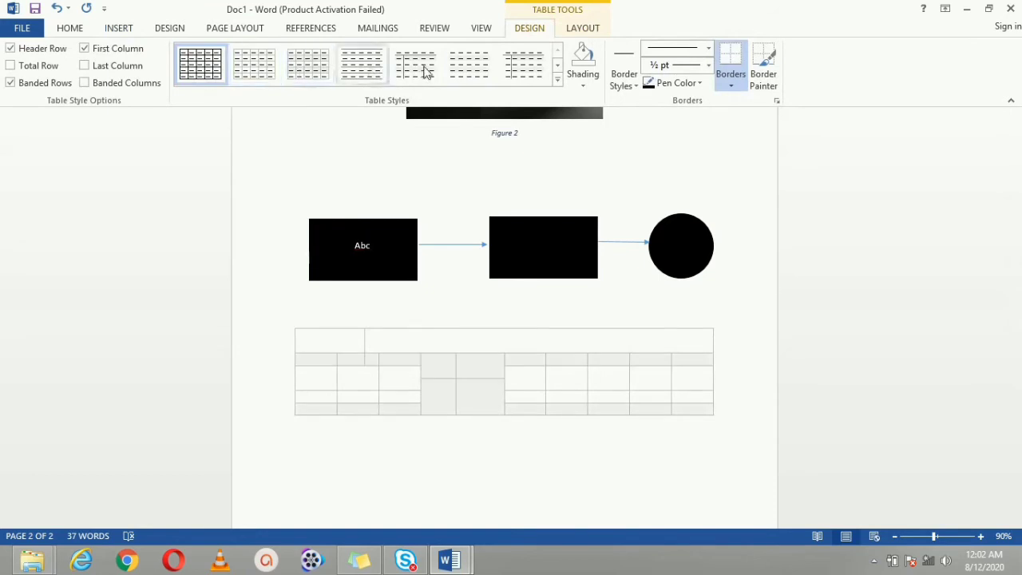
pyautogui.click(556, 77)
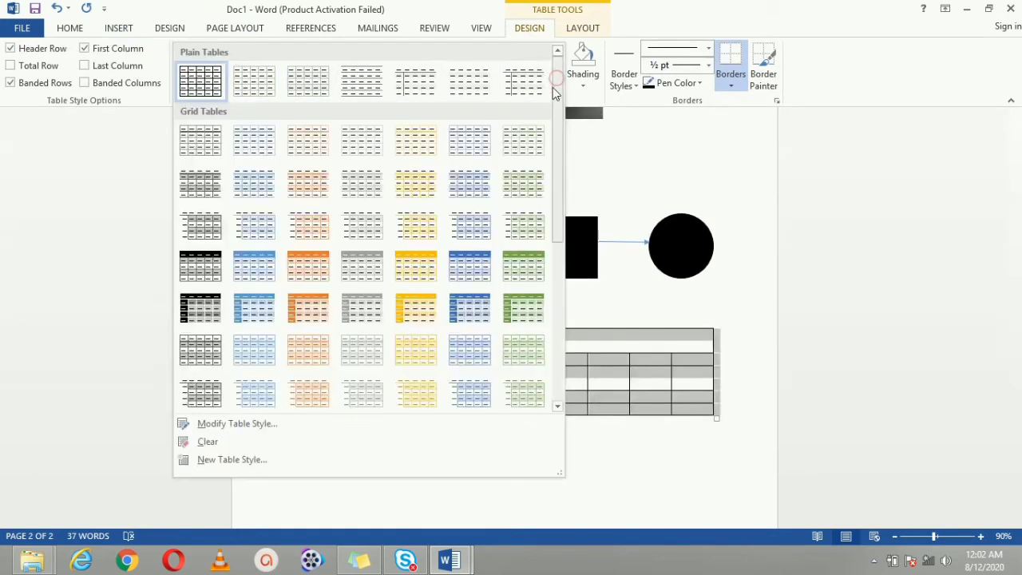
pyautogui.click(571, 32)
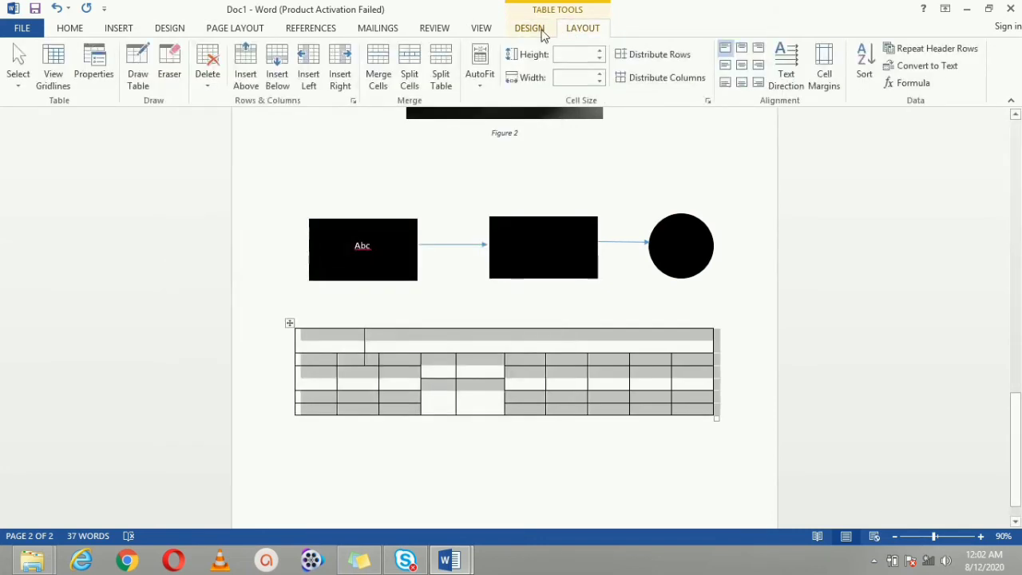
pyautogui.click(541, 36)
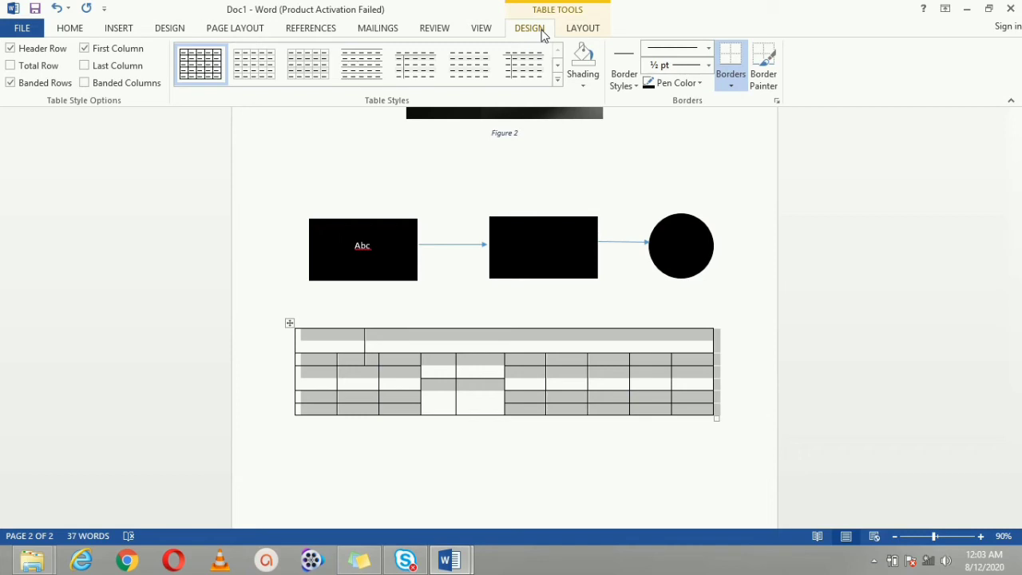
# Examine the page colour choices and the preset watermarks such as CONFIDENTIAL and DO NOT COPY
pyautogui.click(254, 28)
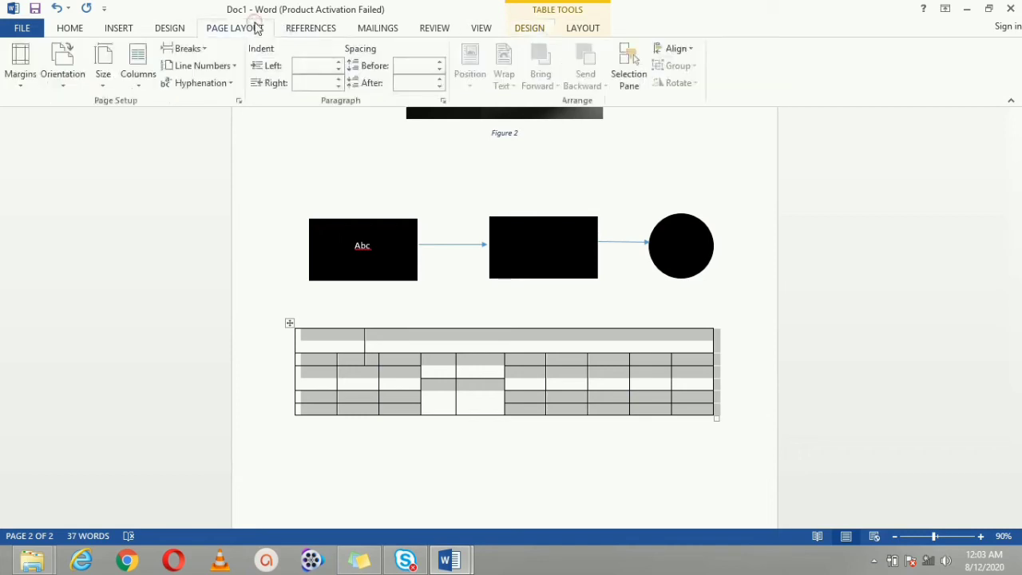
pyautogui.click(170, 28)
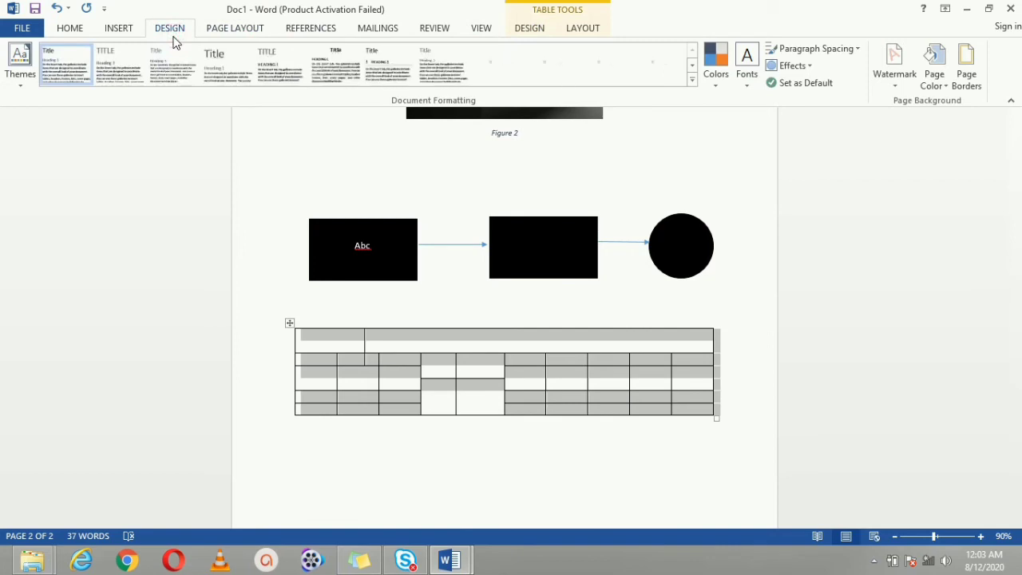
pyautogui.click(926, 64)
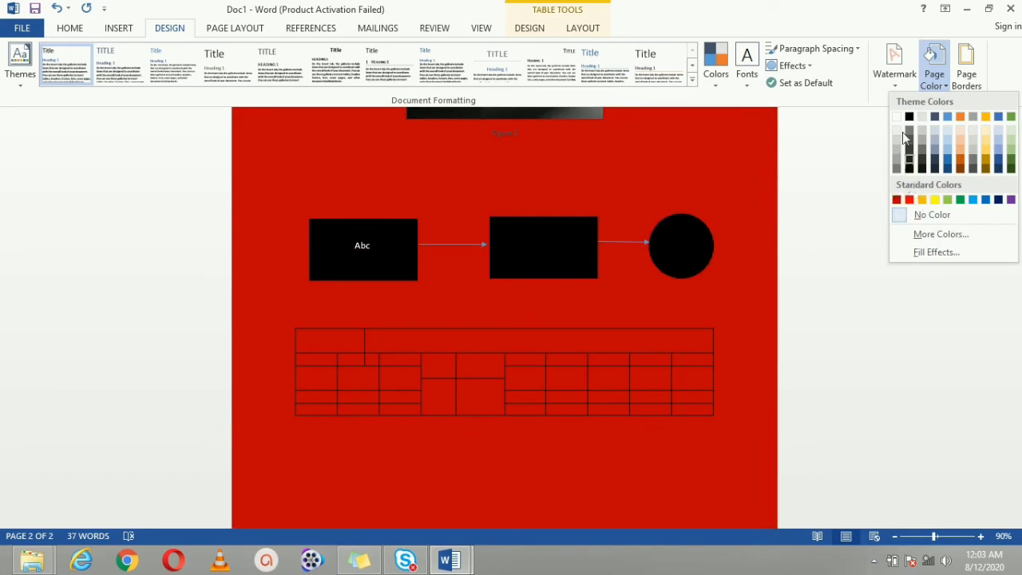
pyautogui.click(894, 76)
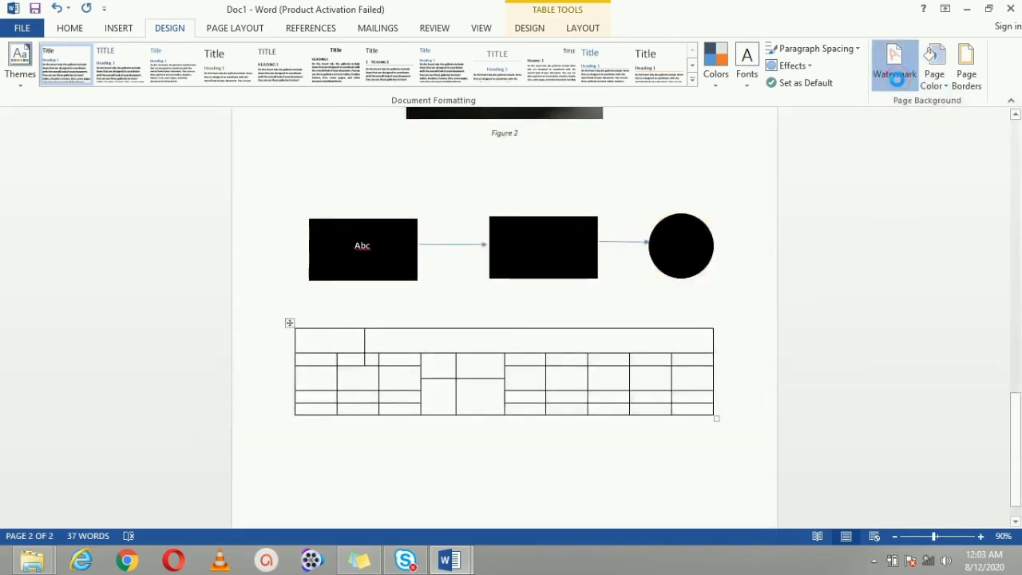
pyautogui.click(895, 75)
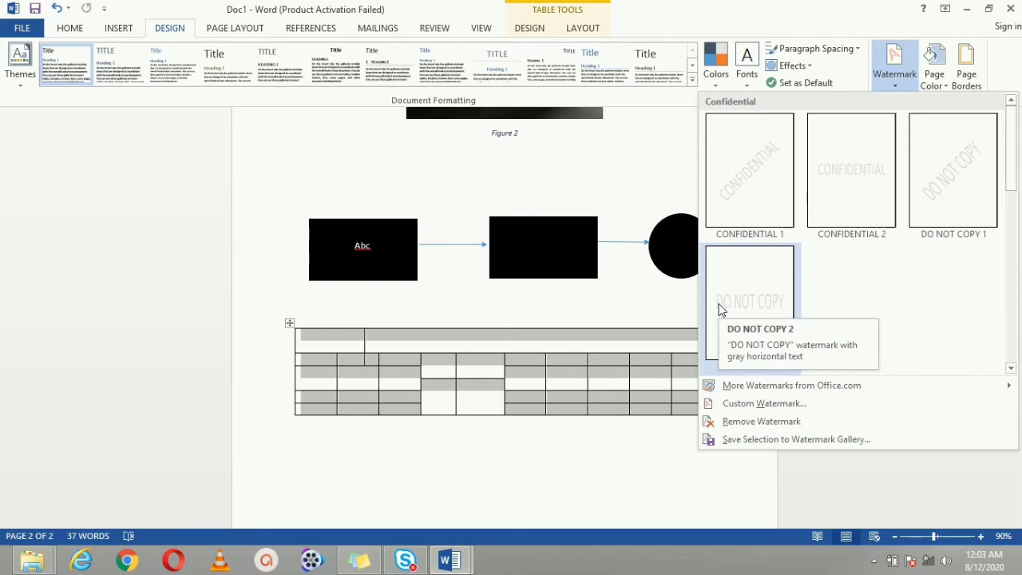
# Set up a page border with the 3-D setting and a double-line style 3 pt wide
pyautogui.click(965, 58)
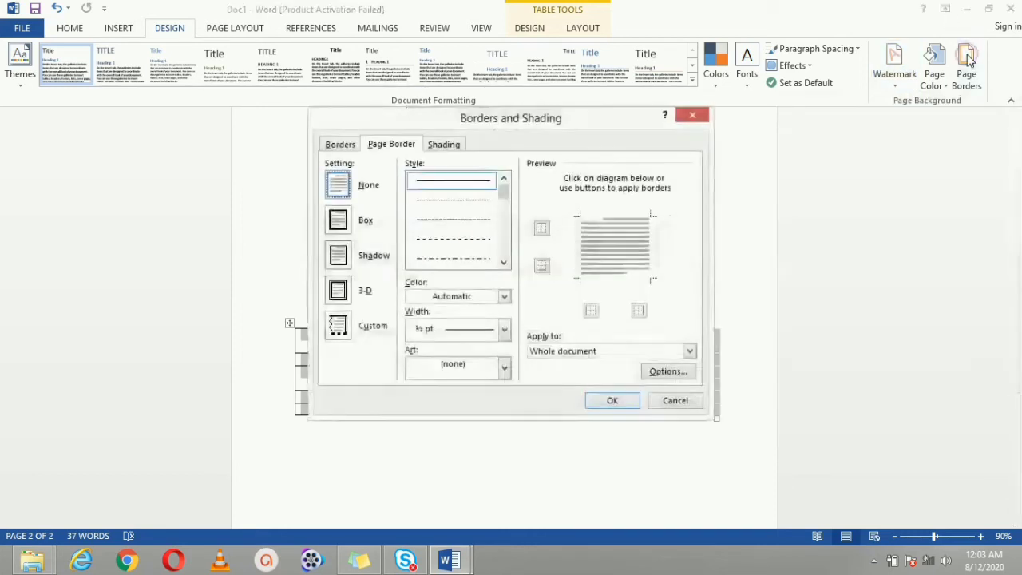
pyautogui.click(338, 222)
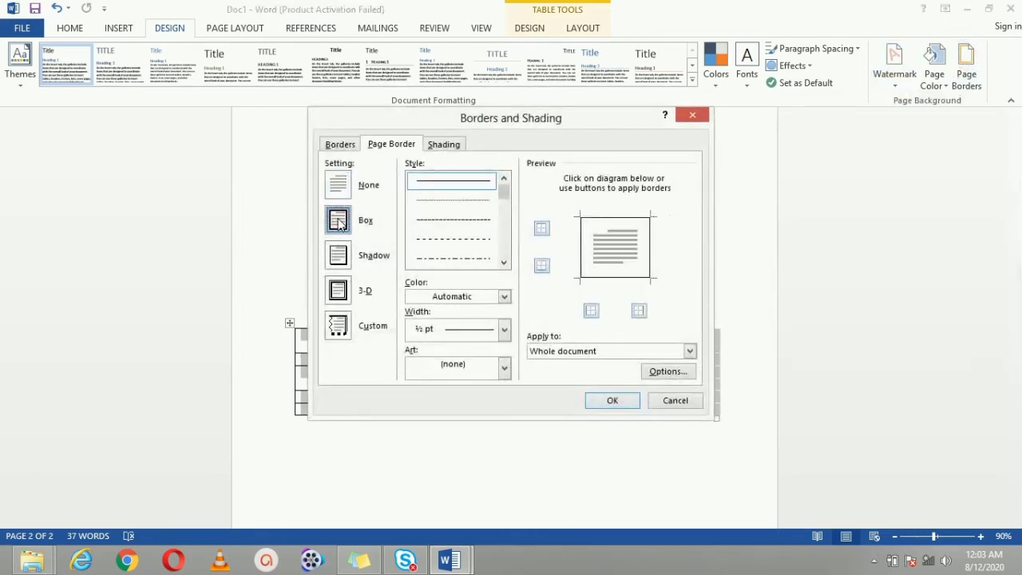
pyautogui.click(352, 254)
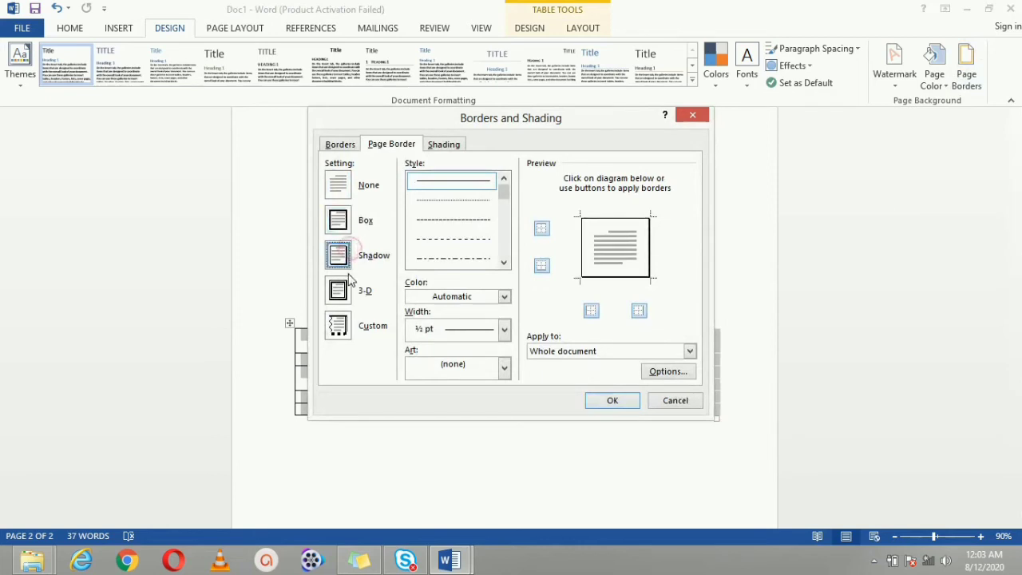
pyautogui.click(338, 289)
pyautogui.moveTo(504, 191); pyautogui.dragTo(508, 209)
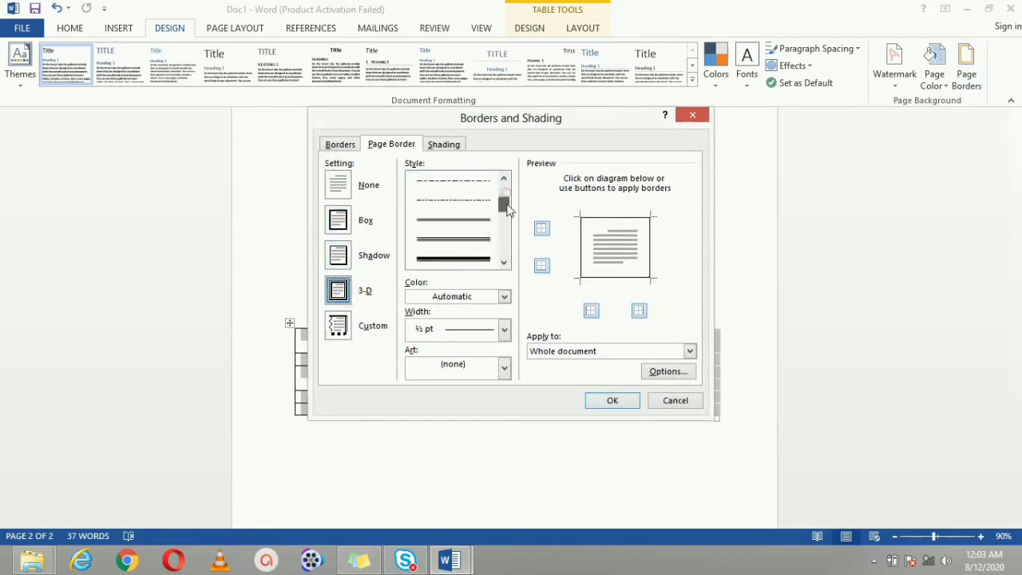
pyautogui.click(460, 238)
pyautogui.click(459, 258)
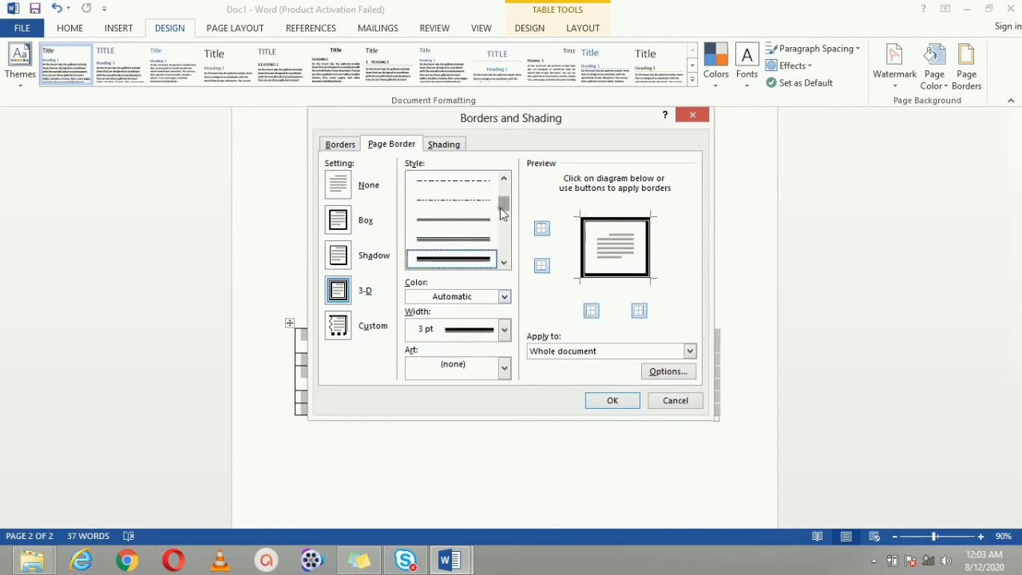
pyautogui.moveTo(501, 211); pyautogui.dragTo(502, 231)
pyautogui.click(447, 258)
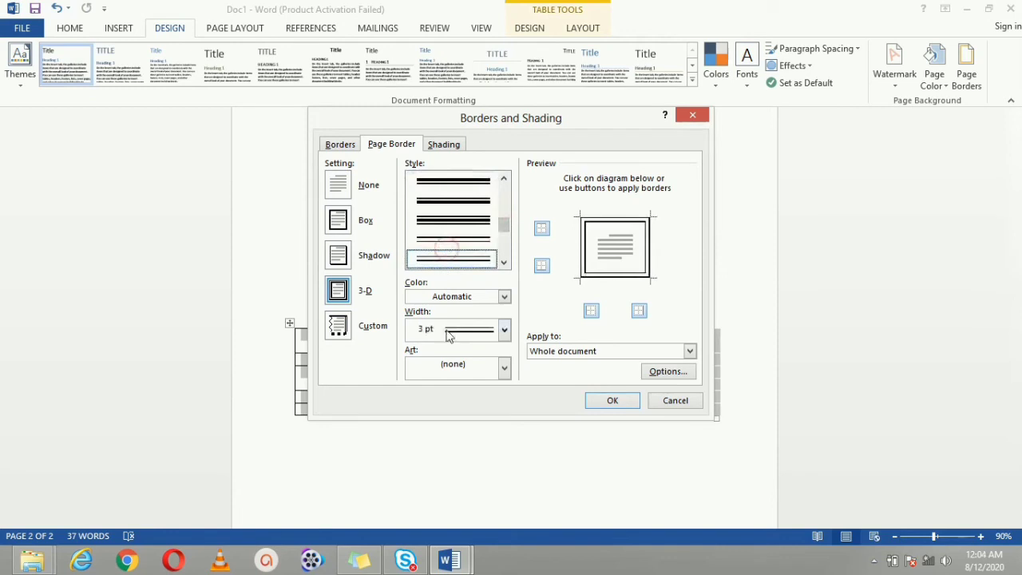
# Keep the border width at 3 pt and apply the page border to the whole document
pyautogui.click(504, 329)
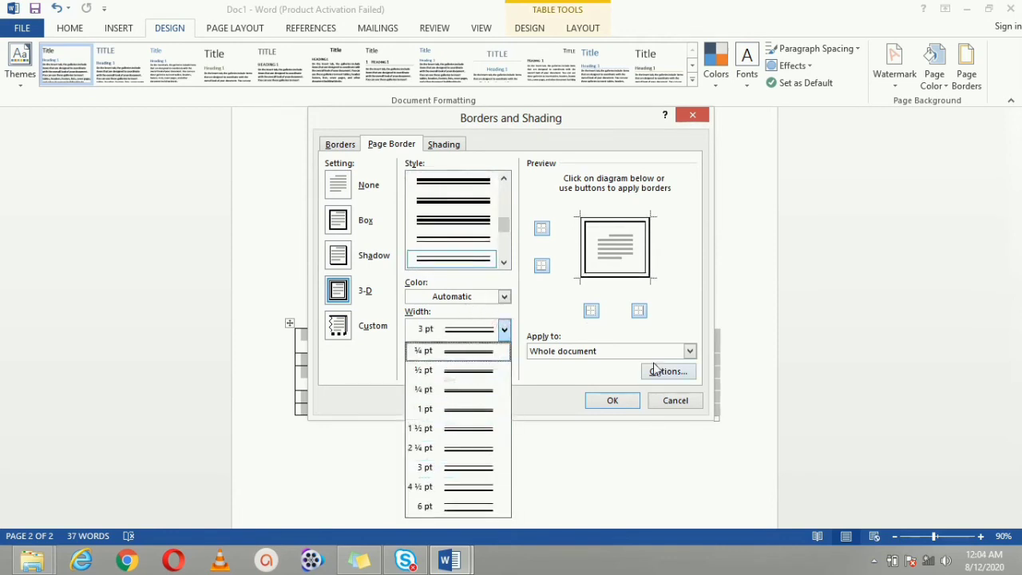
pyautogui.click(631, 335)
pyautogui.click(628, 351)
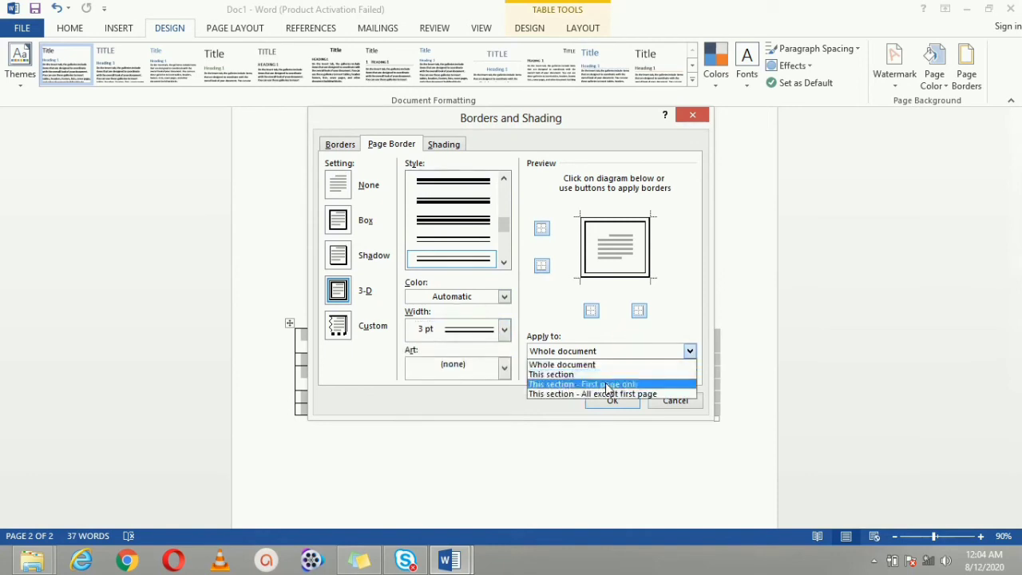
pyautogui.click(598, 365)
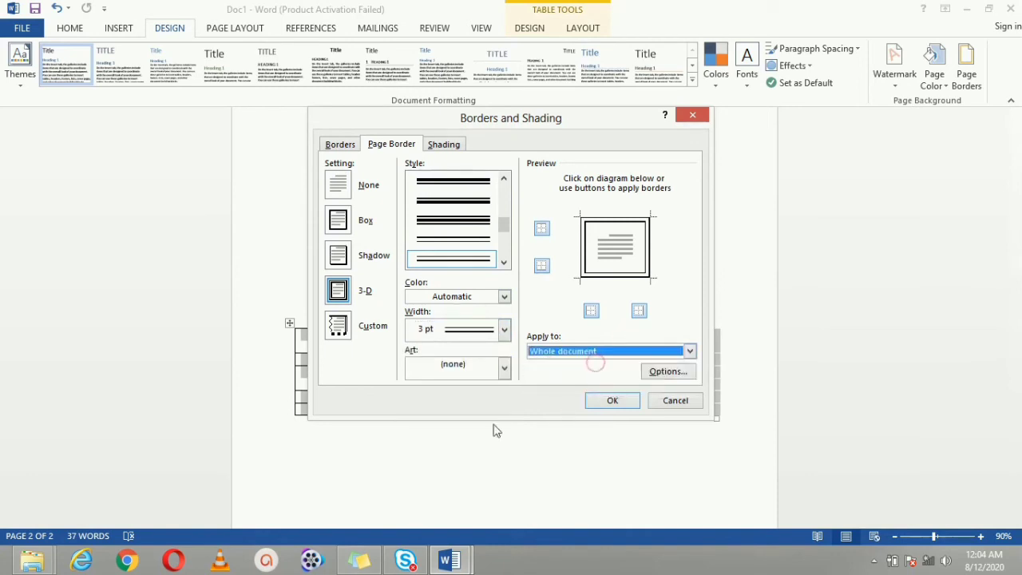
pyautogui.click(612, 400)
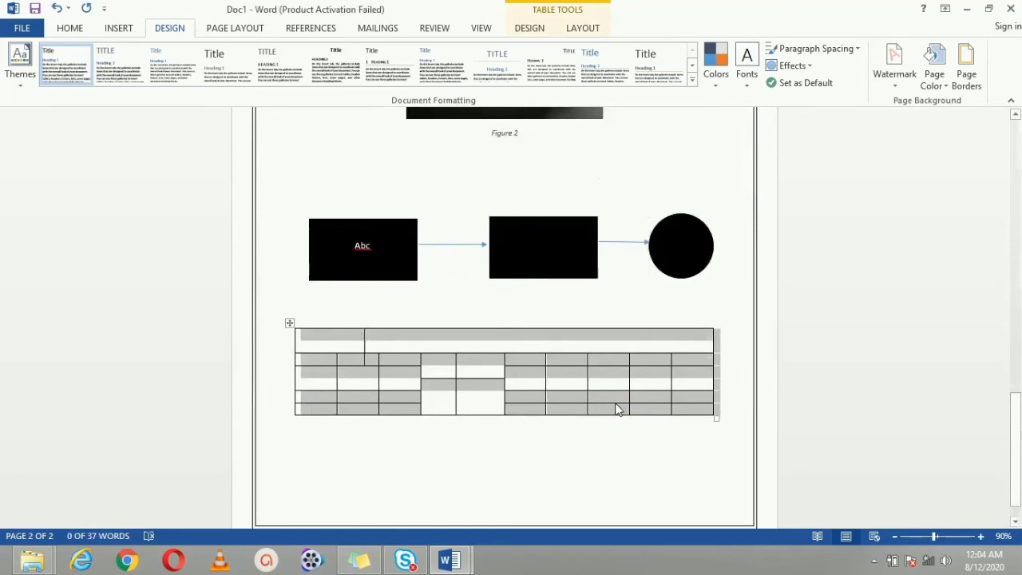
# Review the paper sizes, page orientations and margin presets, and the custom margin settings for the whole document
pyautogui.click(244, 29)
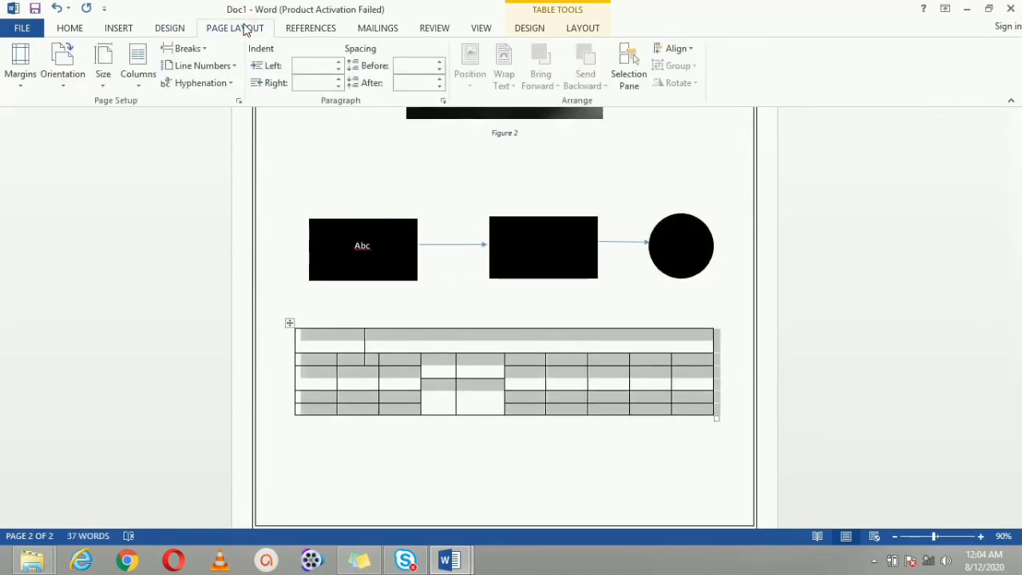
pyautogui.click(101, 80)
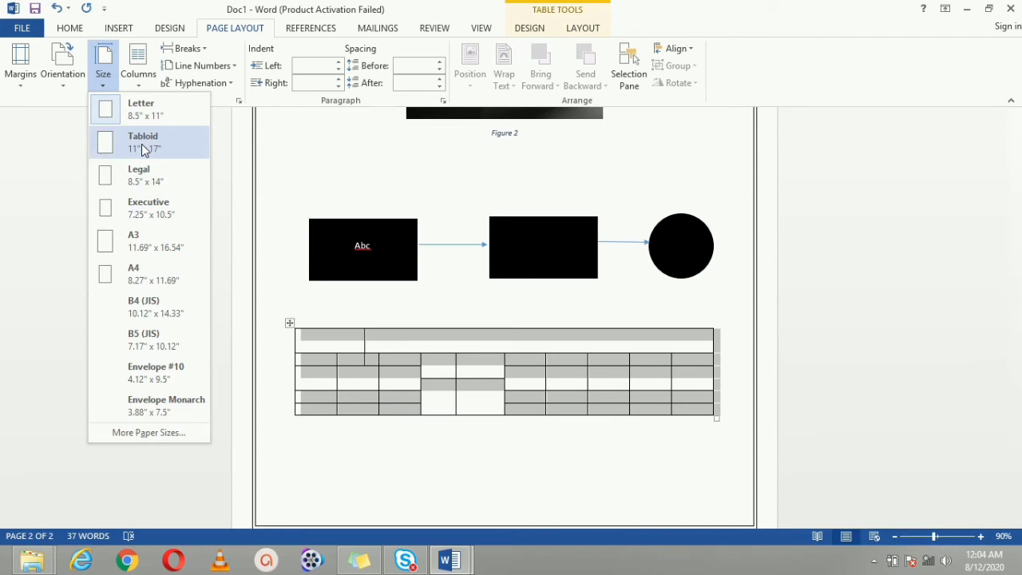
pyautogui.click(61, 78)
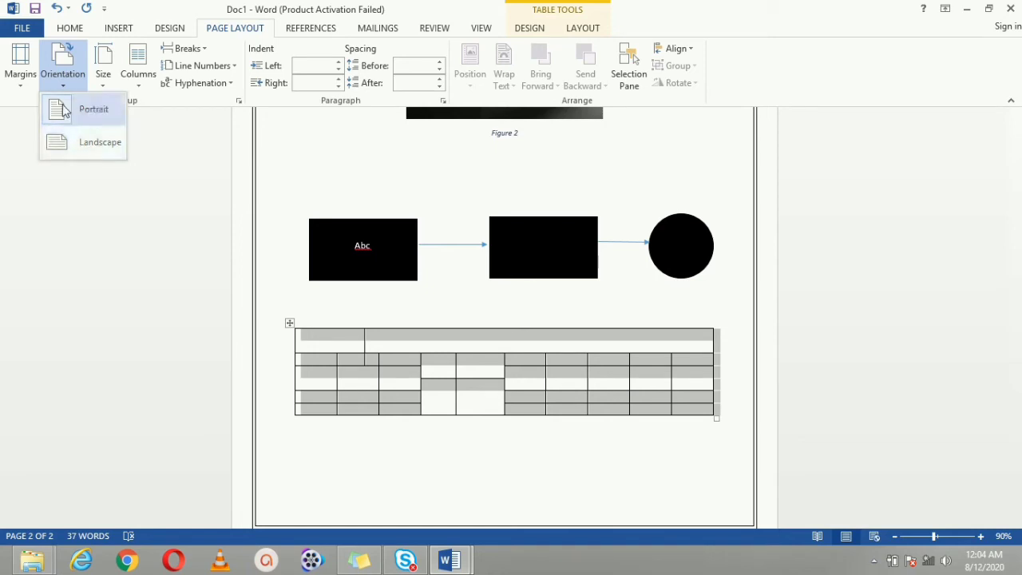
pyautogui.click(33, 84)
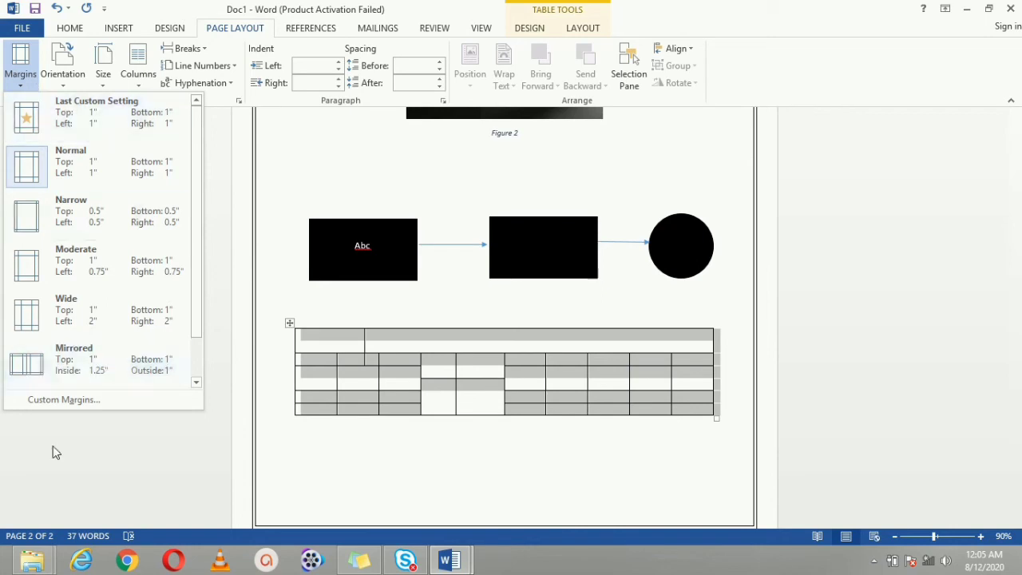
pyautogui.click(64, 399)
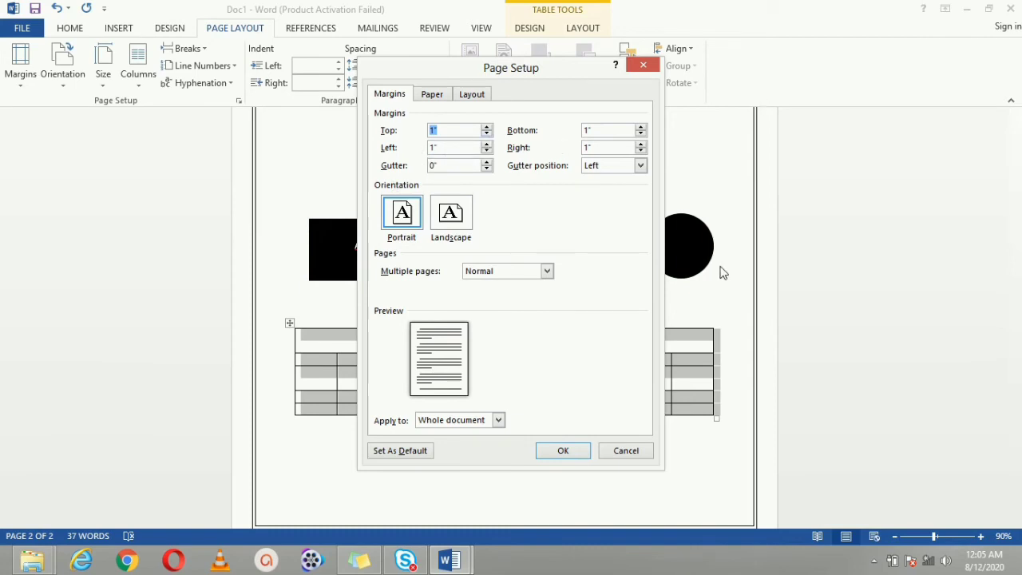
pyautogui.click(561, 452)
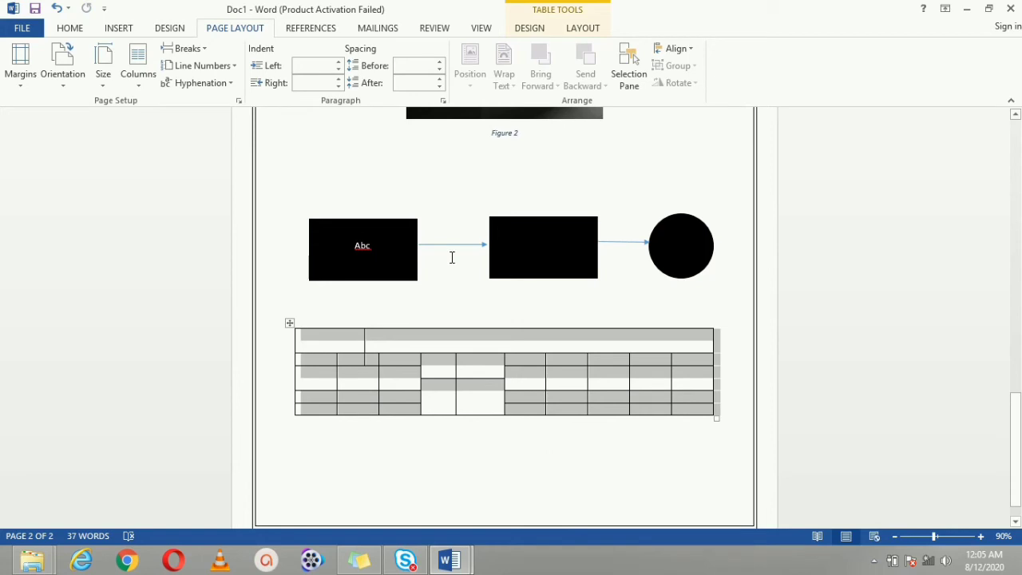
# Copy the heading "Employment details of scholar" from the start of the first page
pyautogui.click(302, 31)
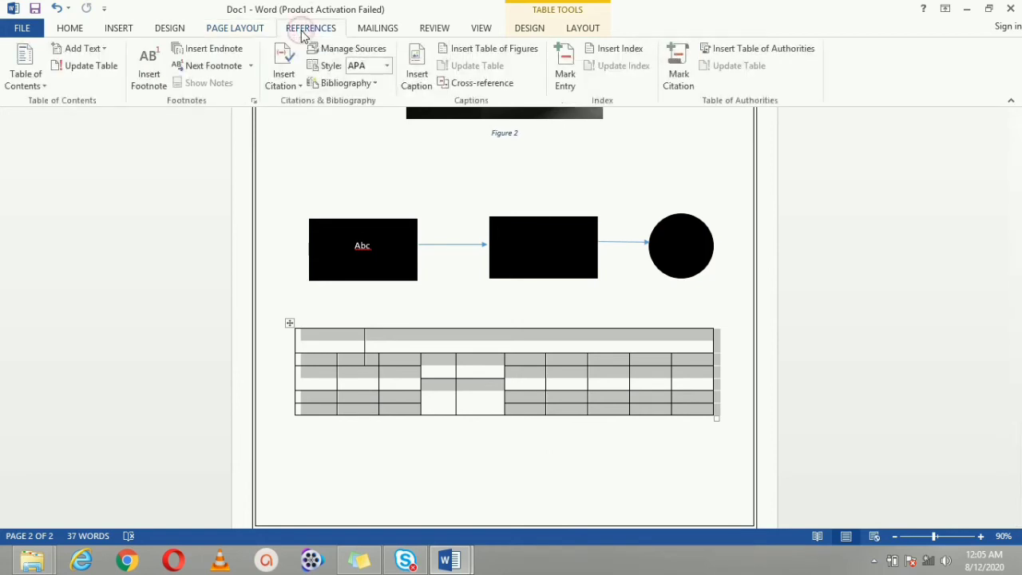
pyautogui.click(1020, 457)
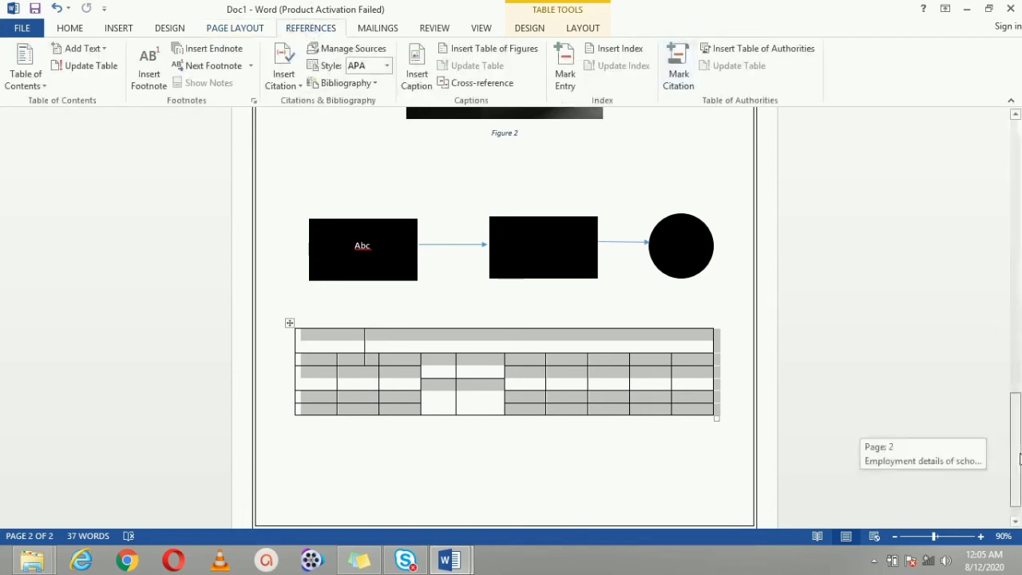
pyautogui.moveTo(1020, 456); pyautogui.dragTo(1020, 171)
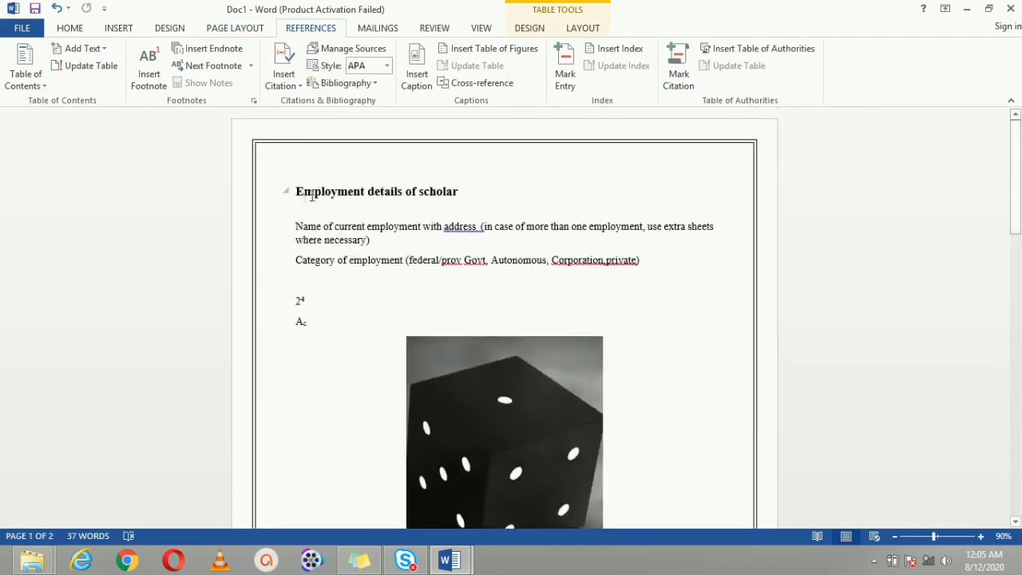
pyautogui.moveTo(485, 193); pyautogui.dragTo(276, 185)
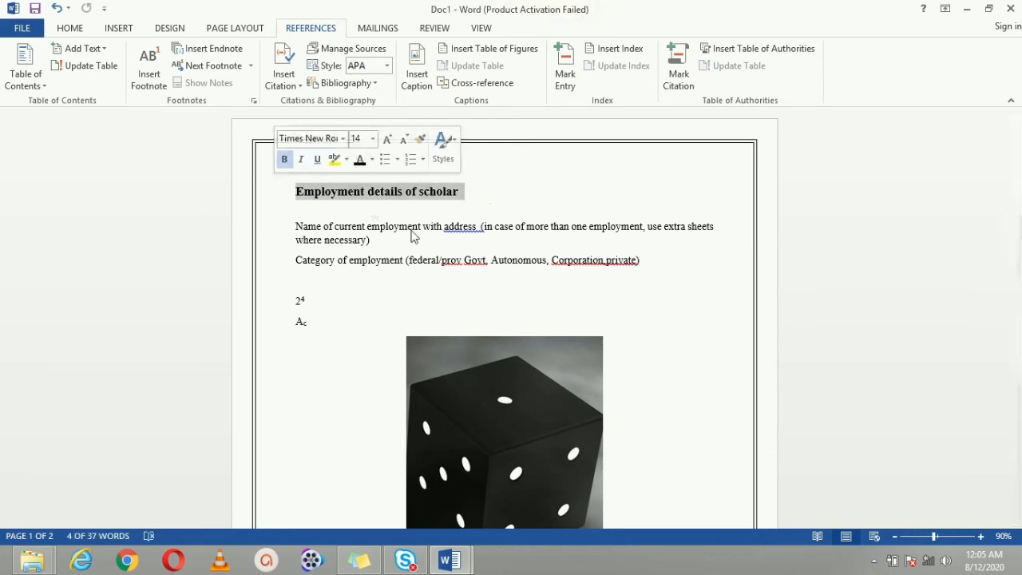
pyautogui.click(411, 231)
pyautogui.click(298, 192)
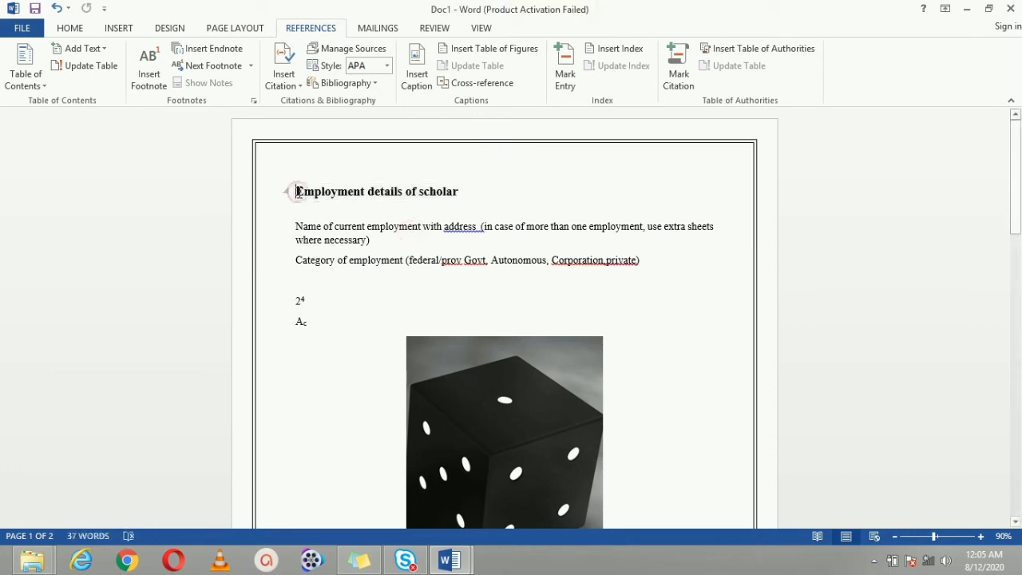
pyautogui.moveTo(297, 192); pyautogui.dragTo(465, 195)
pyautogui.hotkey('ctrl', 'c')
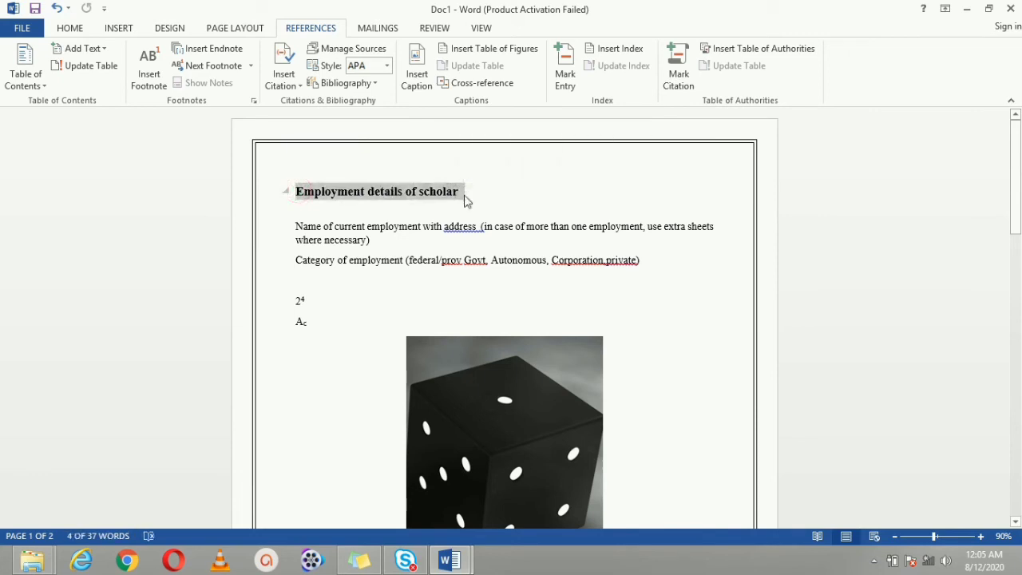
# Paste the copied heading on page 2 between the Figure 2 caption and the flow diagram, and check its heading style
pyautogui.moveTo(1020, 215); pyautogui.dragTo(1020, 335)
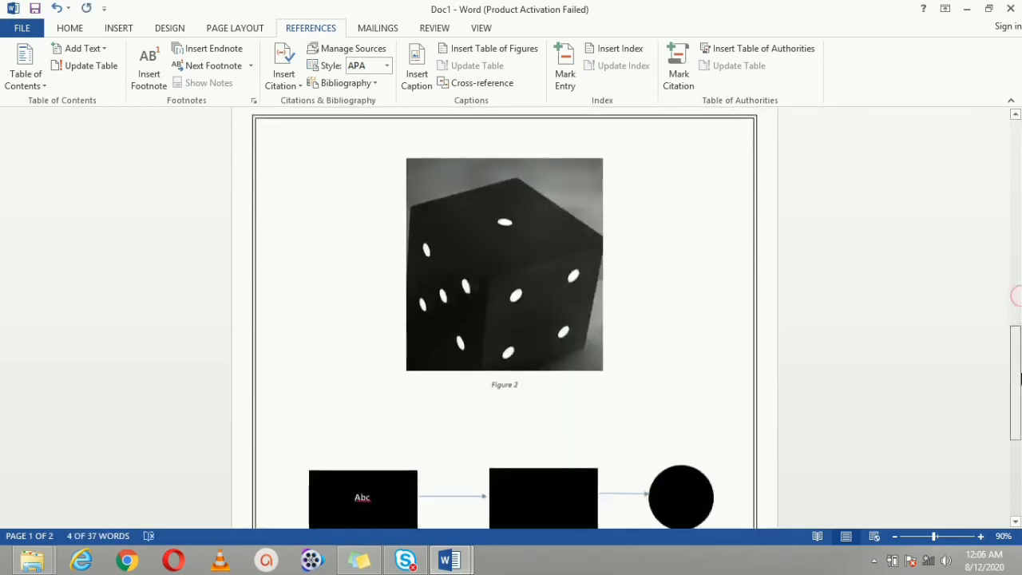
pyautogui.click(441, 408)
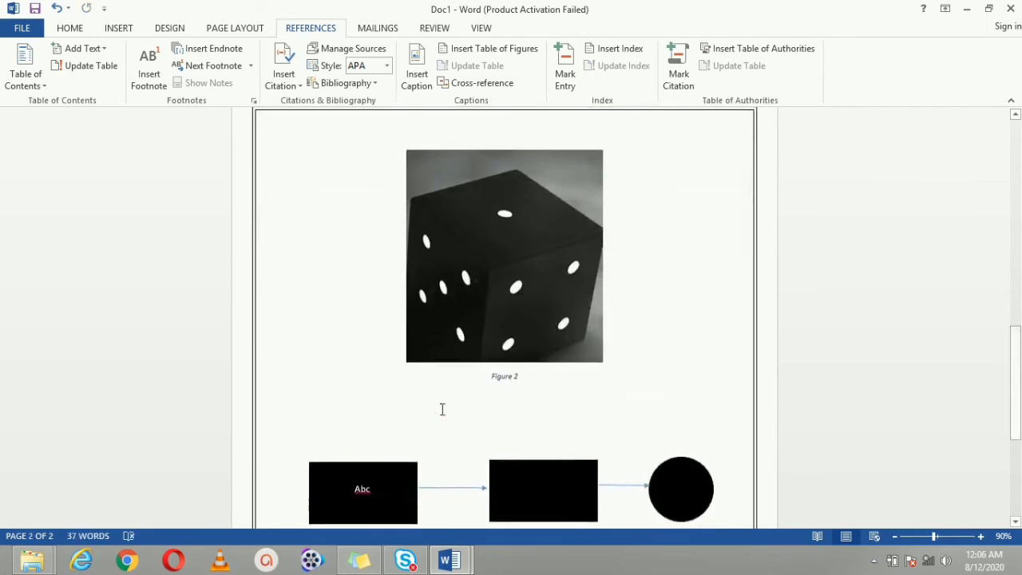
pyautogui.hotkey('ctrl', 'v')
pyautogui.moveTo(437, 401); pyautogui.dragTo(476, 400)
pyautogui.click(70, 28)
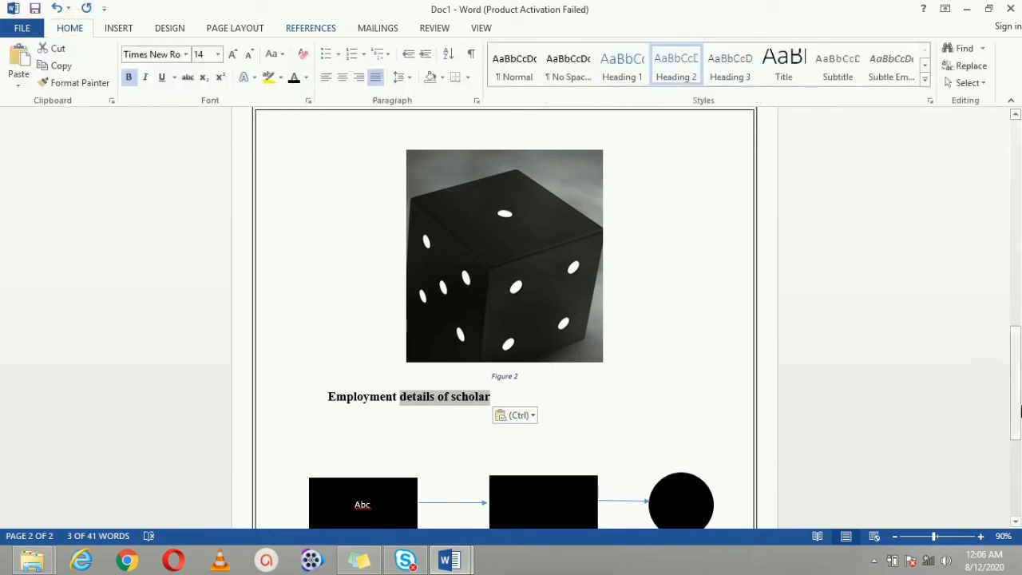
# Insert a page break before the heading "Employment details of scholar" on the first page
pyautogui.moveTo(1015, 385); pyautogui.dragTo(1015, 176)
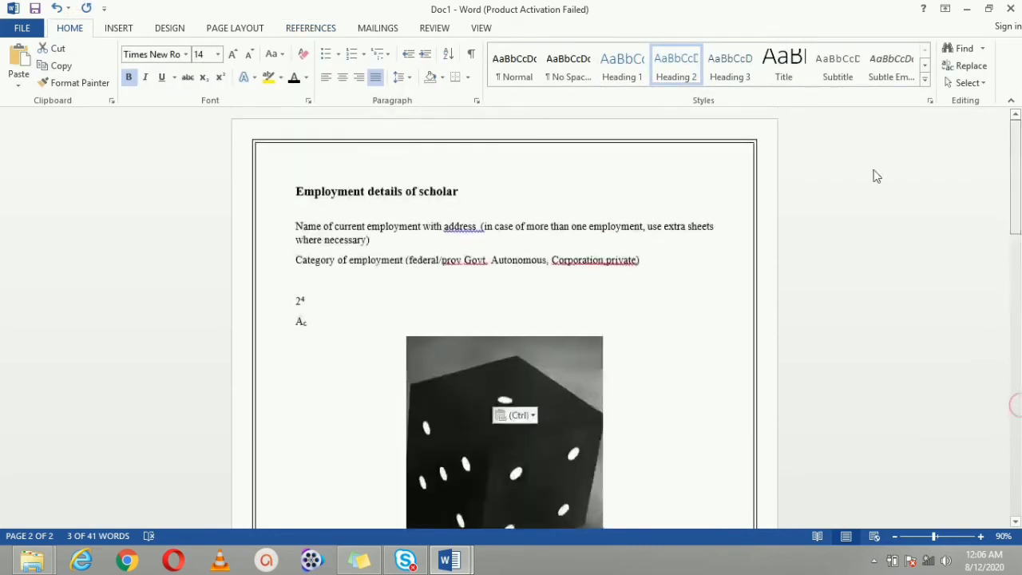
pyautogui.click(295, 186)
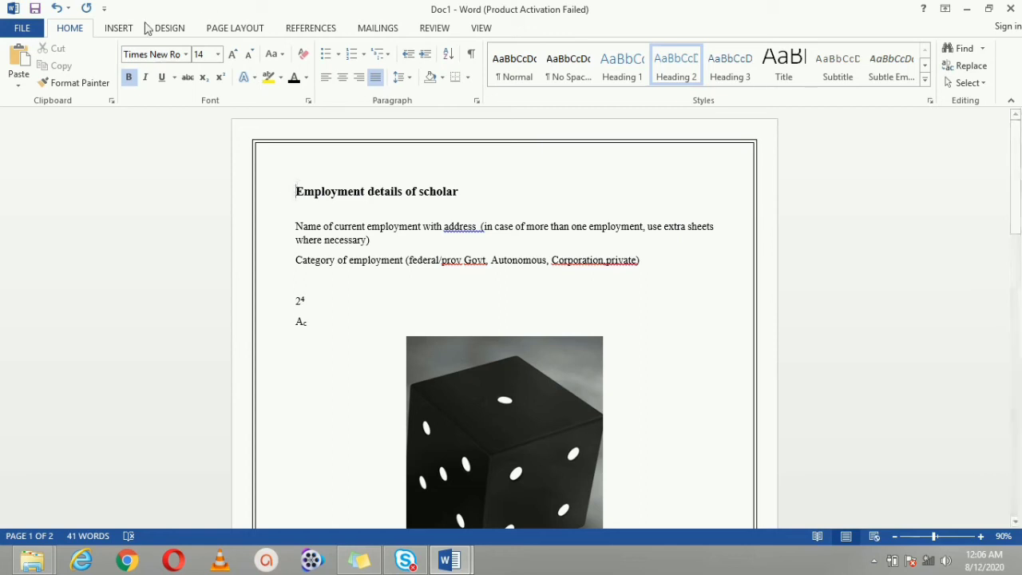
pyautogui.click(116, 30)
pyautogui.click(40, 83)
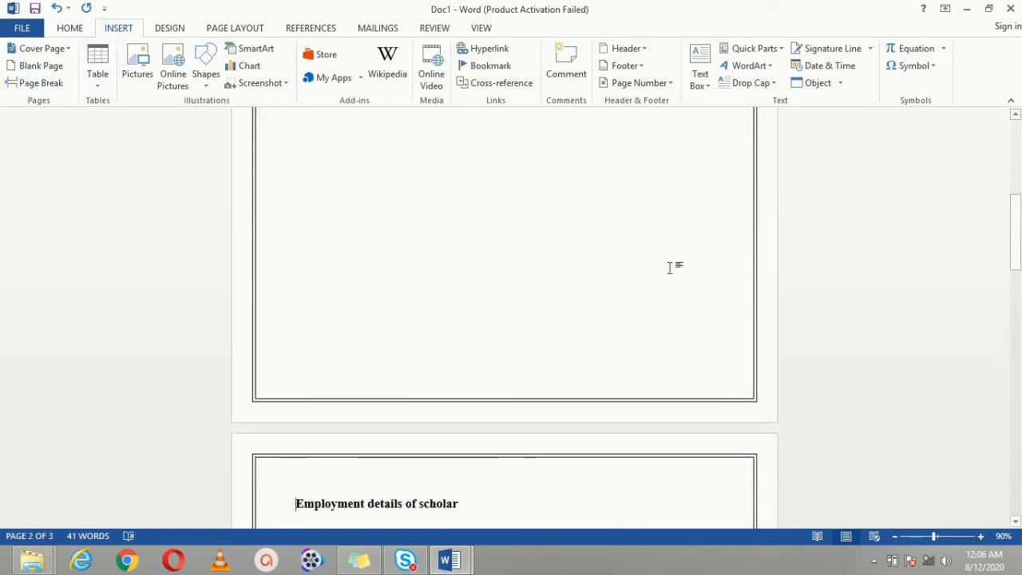
pyautogui.moveTo(1017, 207); pyautogui.dragTo(1017, 168)
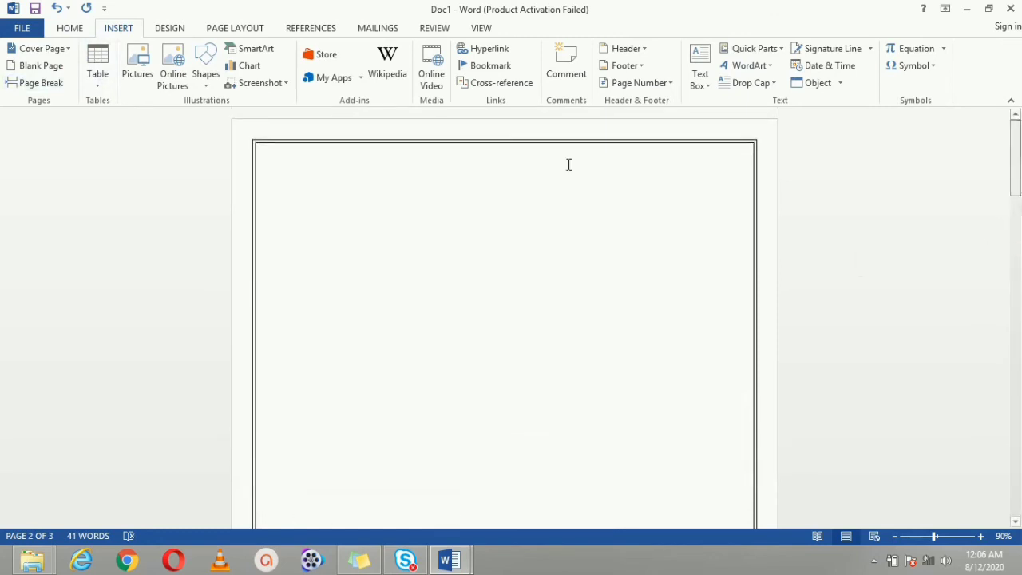
# Insert a table of contents in the Automatic Table 2 format ahead of the document's content
pyautogui.click(367, 211)
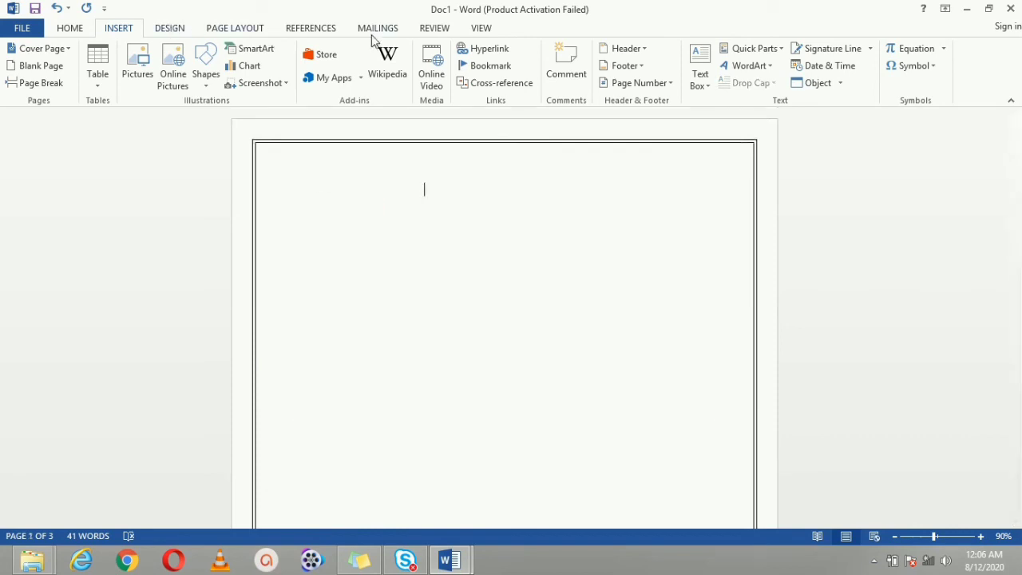
pyautogui.click(309, 28)
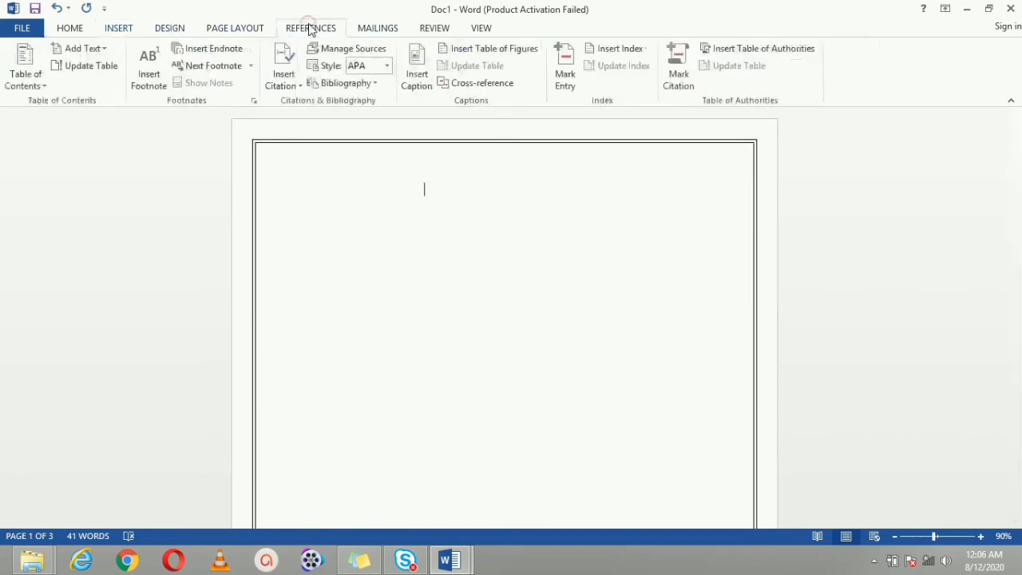
pyautogui.click(39, 65)
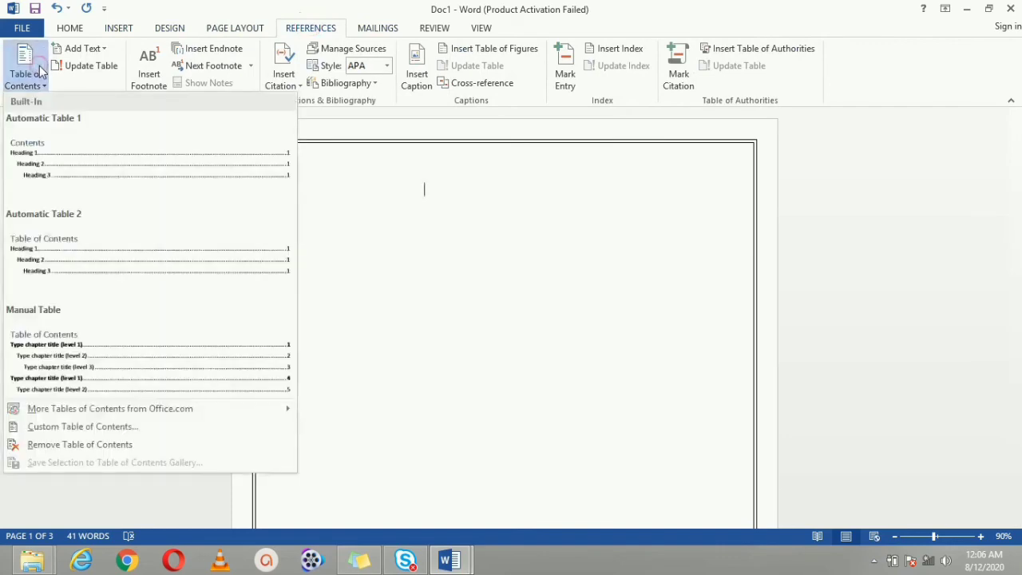
pyautogui.click(108, 249)
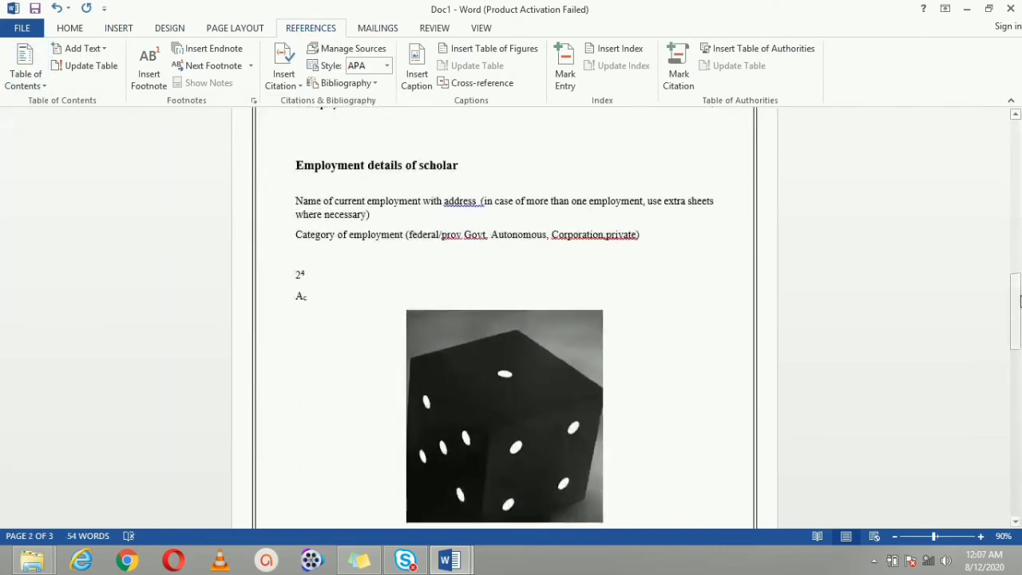
# Remove the blank page before the table of contents so that the table starts on page 1
pyautogui.moveTo(1016, 295); pyautogui.dragTo(1018, 256)
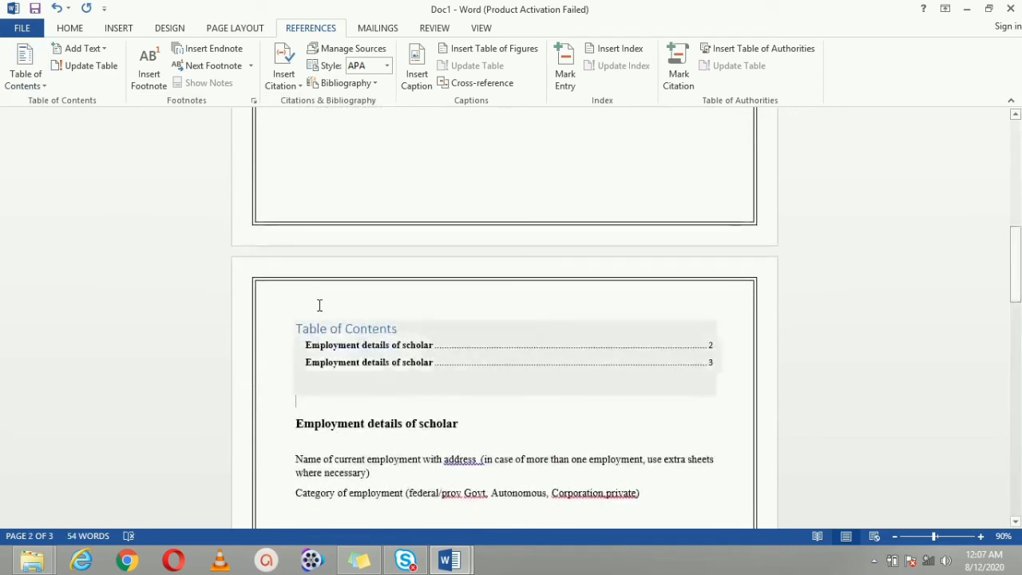
pyautogui.click(296, 327)
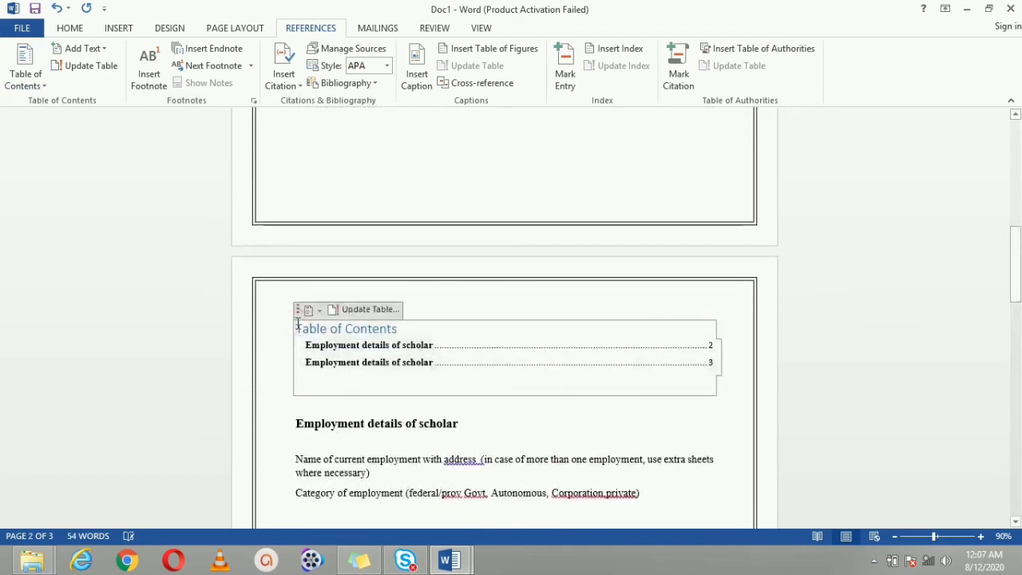
pyautogui.hotkey('ctrl', 'Home')
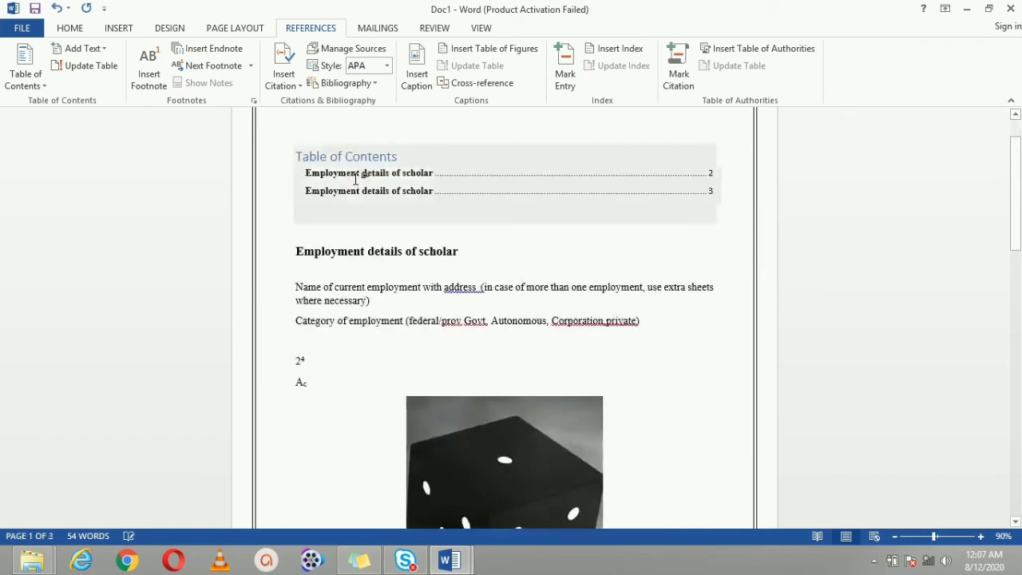
# Insert a page break before the heading that follows the table of contents, leaving the table on its own page
pyautogui.click(296, 253)
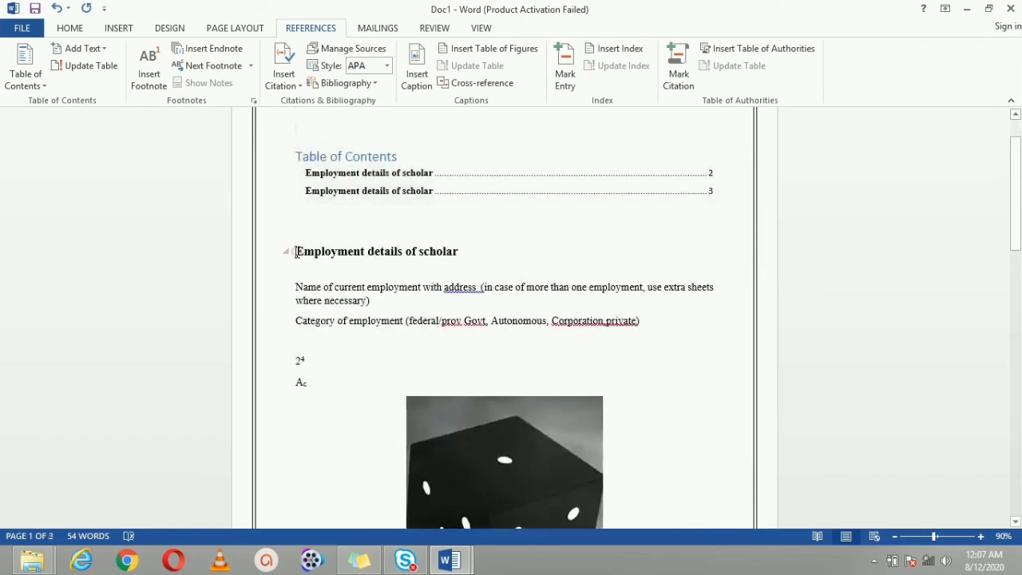
pyautogui.click(118, 28)
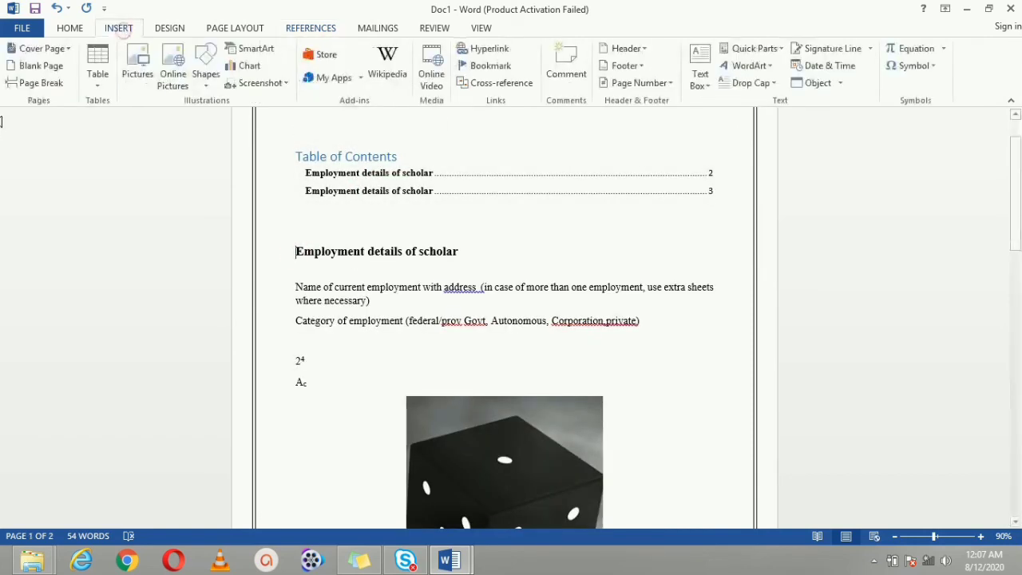
pyautogui.click(33, 83)
pyautogui.moveTo(1018, 270); pyautogui.dragTo(1018, 191)
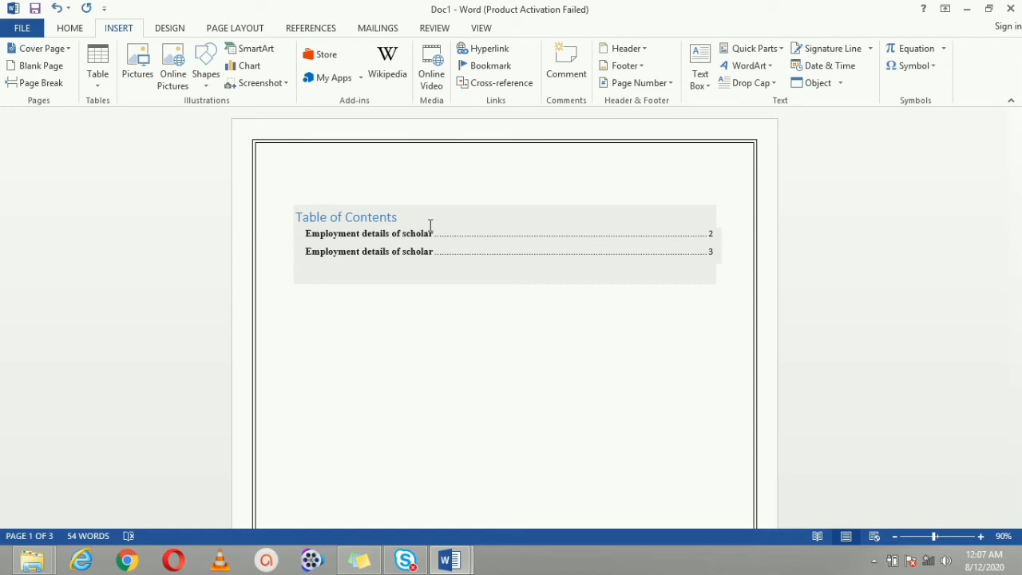
# Review the built-in formats for the table of contents and update the entire table
pyautogui.click(391, 217)
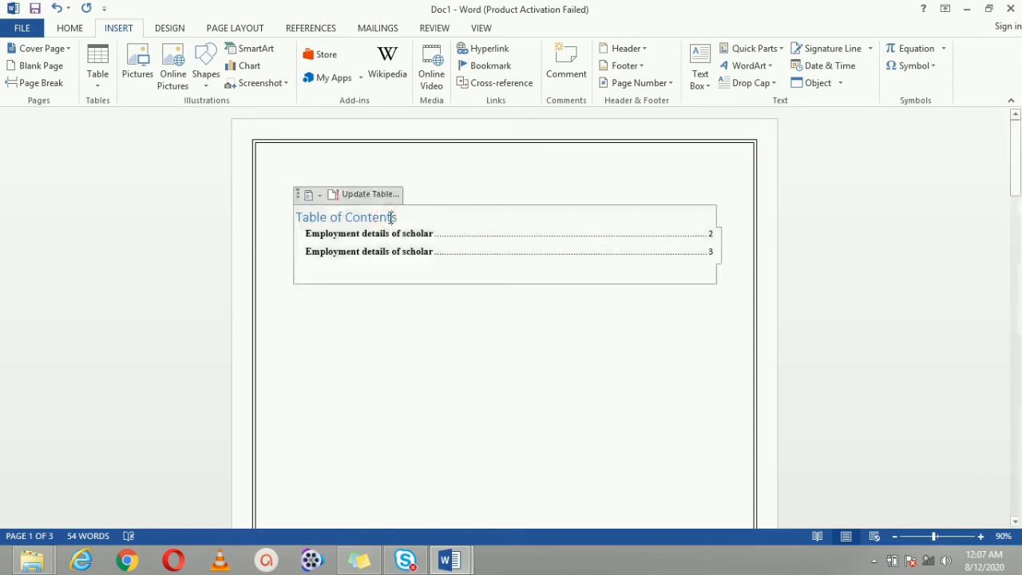
pyautogui.click(321, 196)
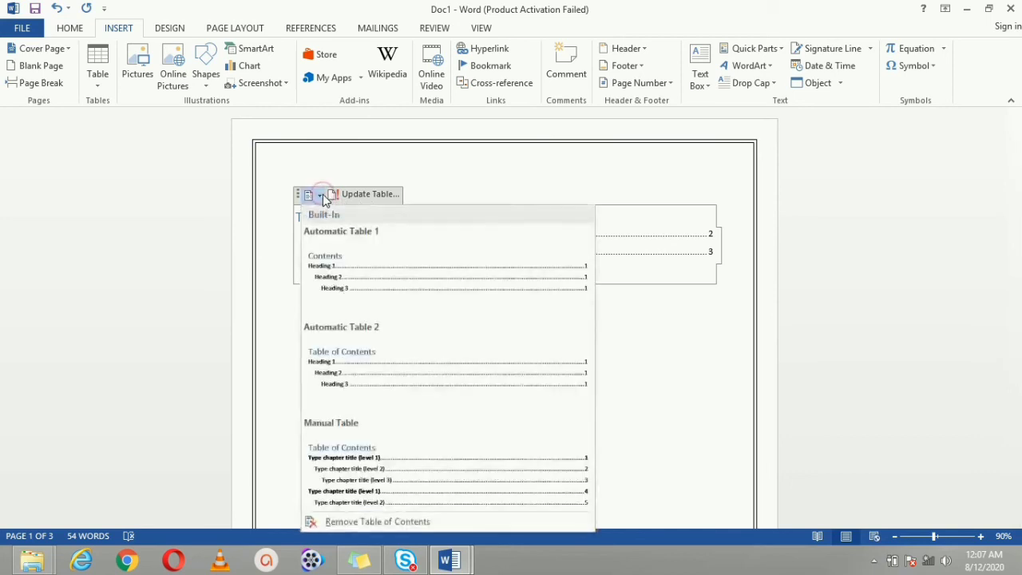
pyautogui.click(349, 197)
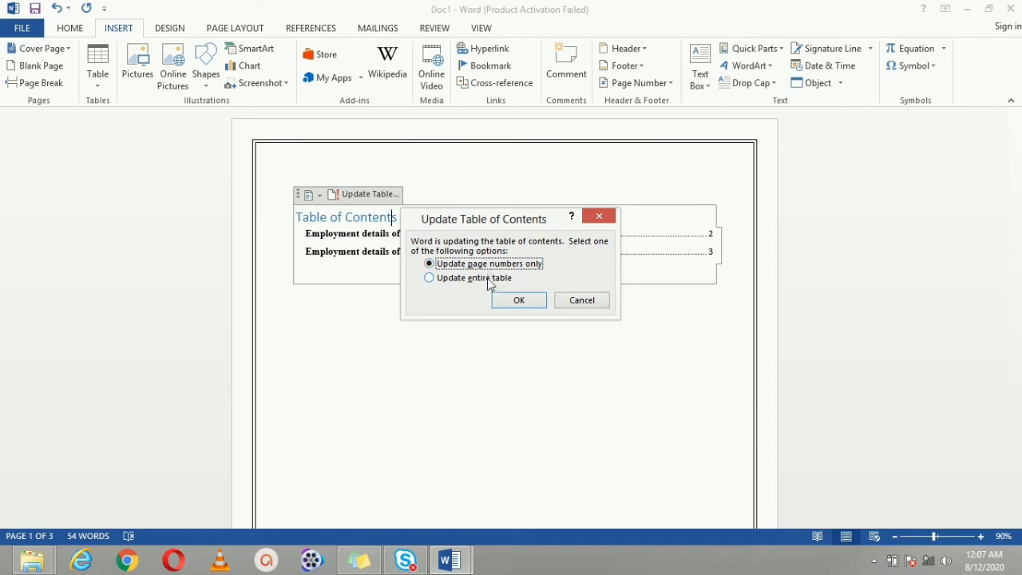
pyautogui.click(489, 283)
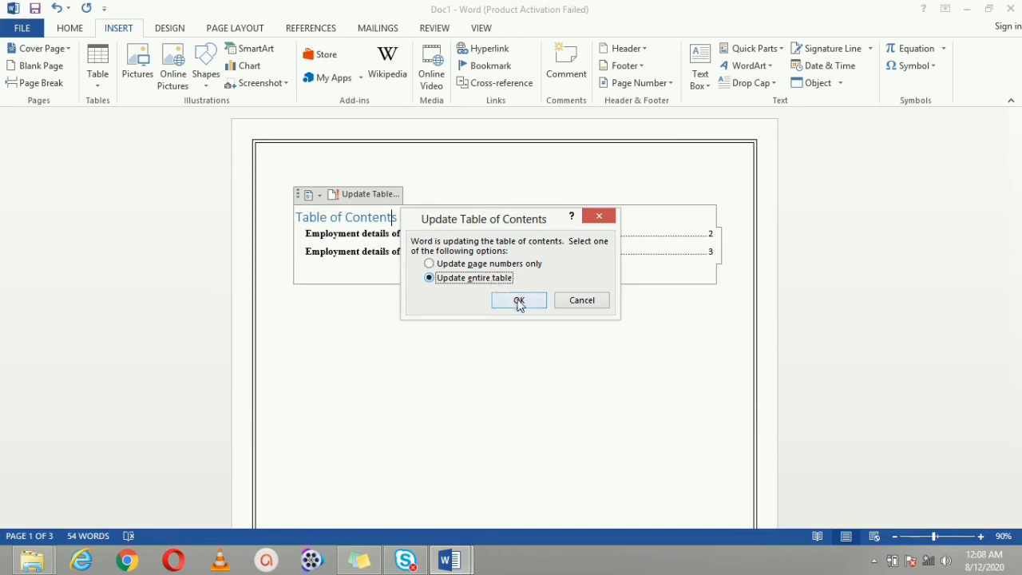
pyautogui.click(517, 300)
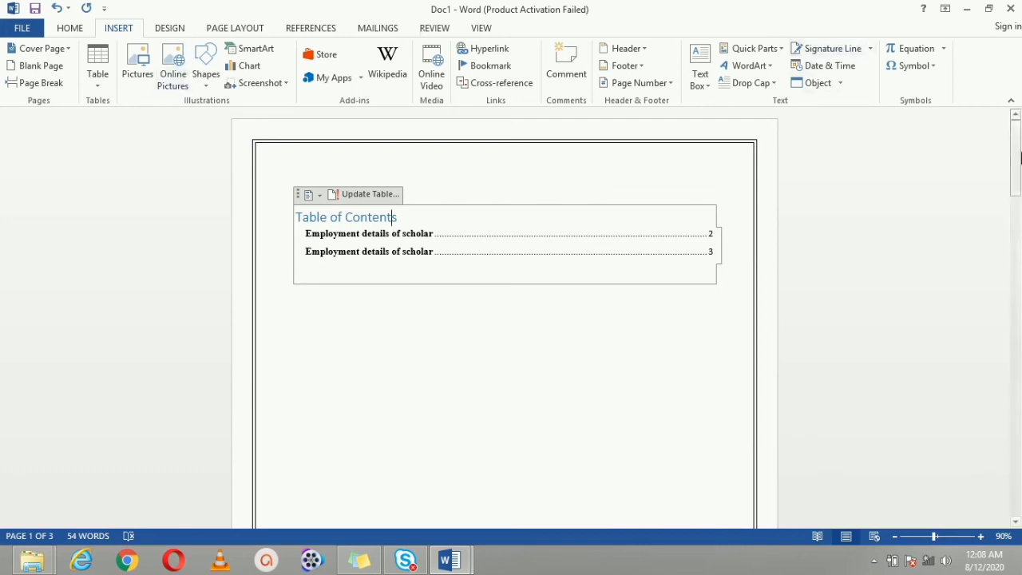
# Insert a new blank equation on an empty line below the table on the last page
pyautogui.moveTo(1016, 192); pyautogui.dragTo(1017, 479)
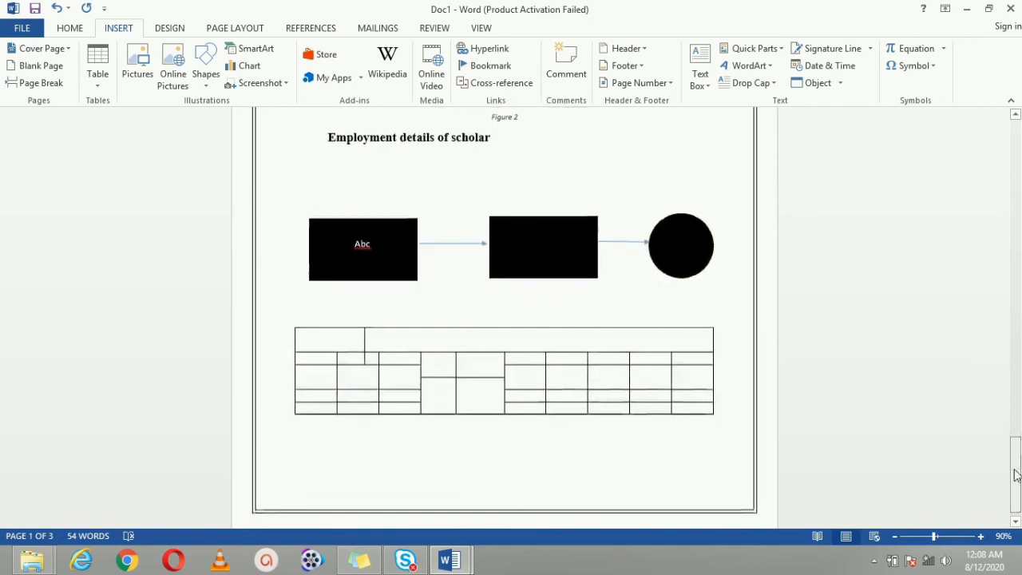
pyautogui.click(735, 433)
pyautogui.press('Return')
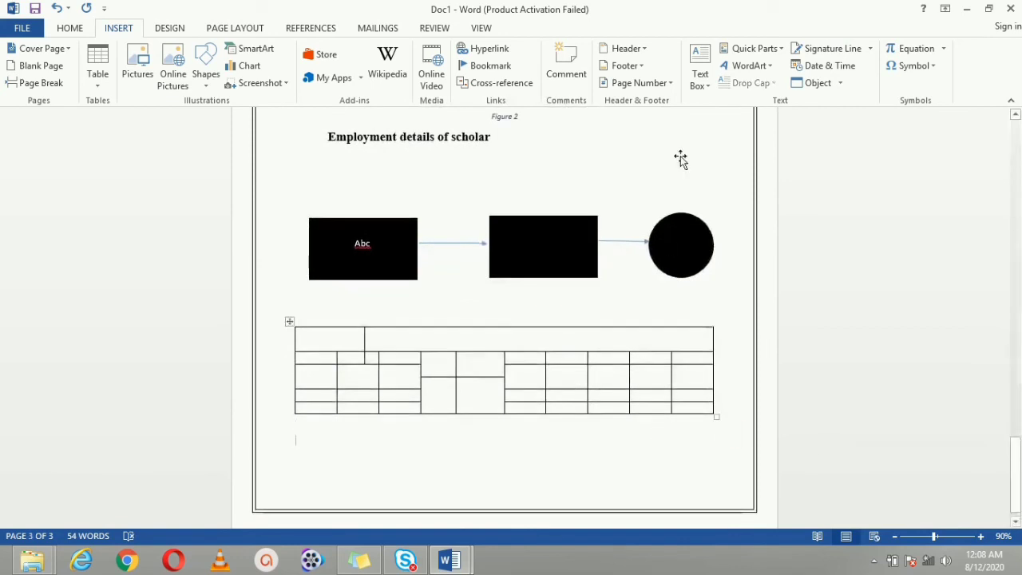
pyautogui.click(924, 48)
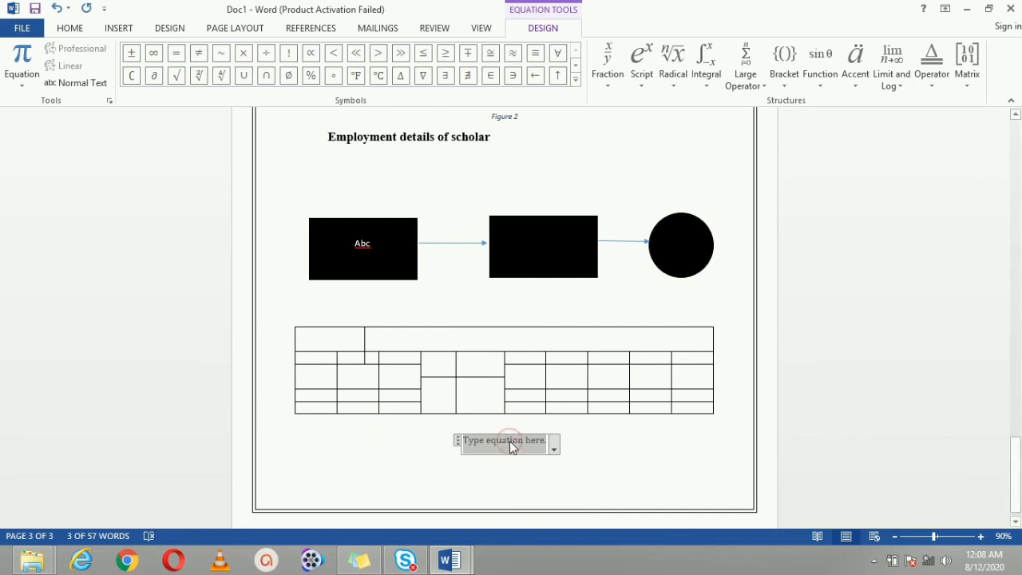
# Insert a stacked fraction with x over y in the new equation
pyautogui.click(609, 64)
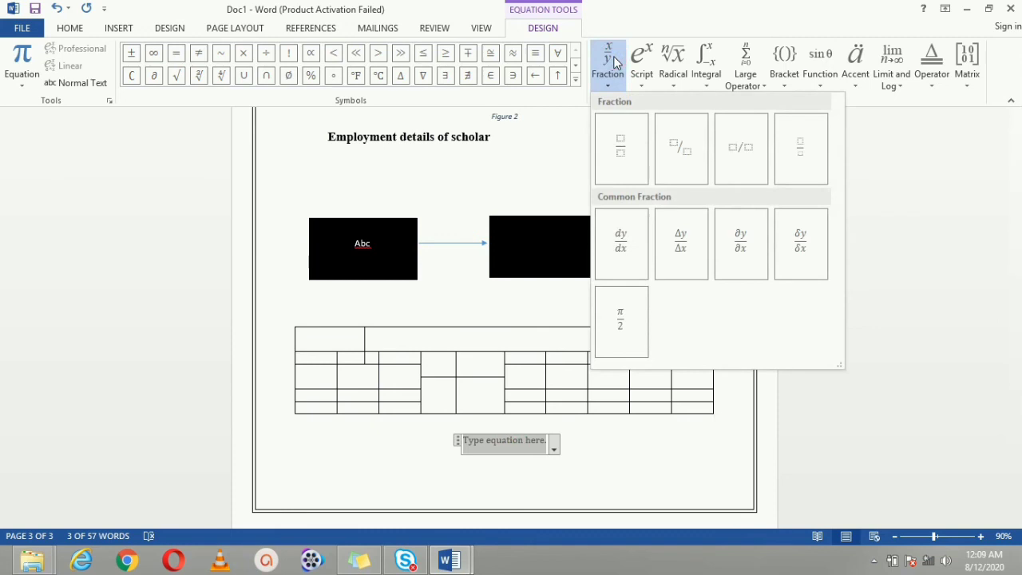
pyautogui.click(626, 138)
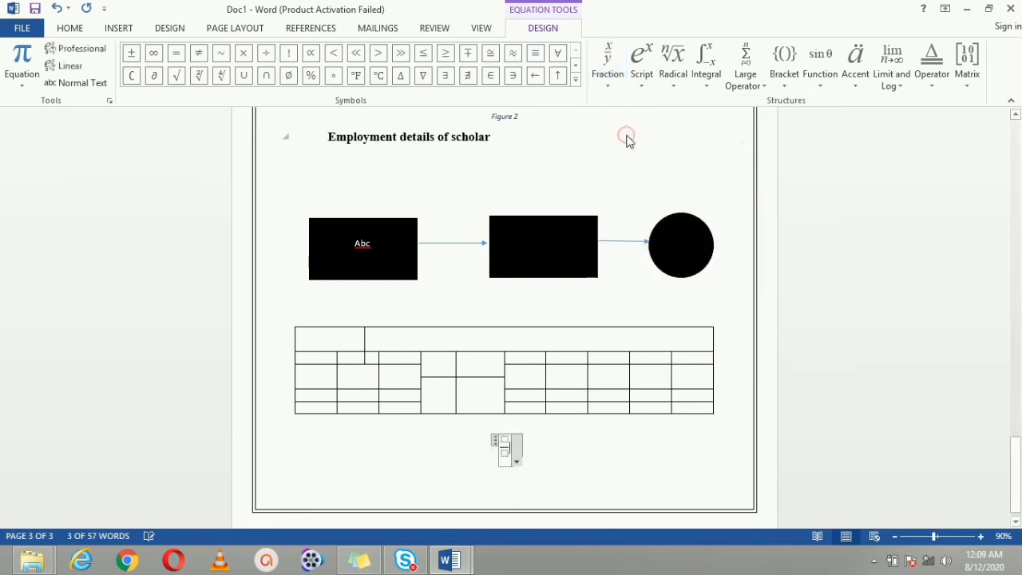
pyautogui.click(505, 440)
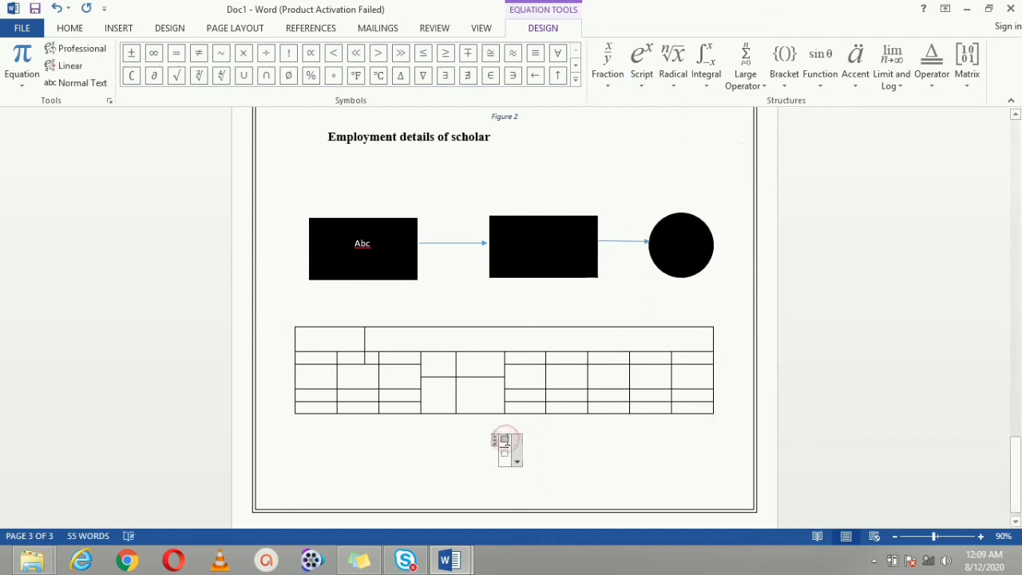
pyautogui.write('x')
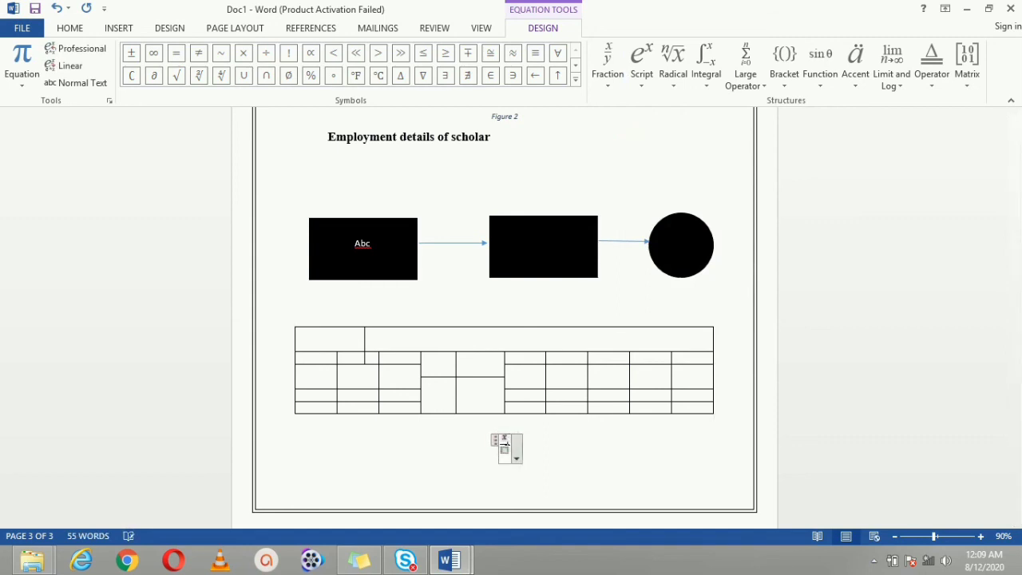
pyautogui.press('Down')
pyautogui.write('y')
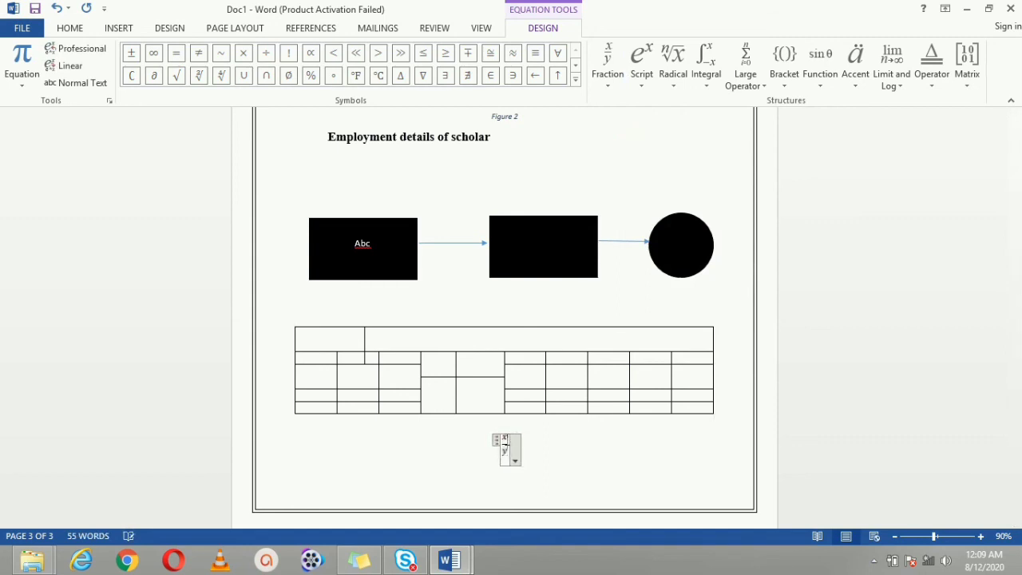
# Add x with superscript 2 after the fraction in the equation, followed by a plus sign
pyautogui.click(637, 86)
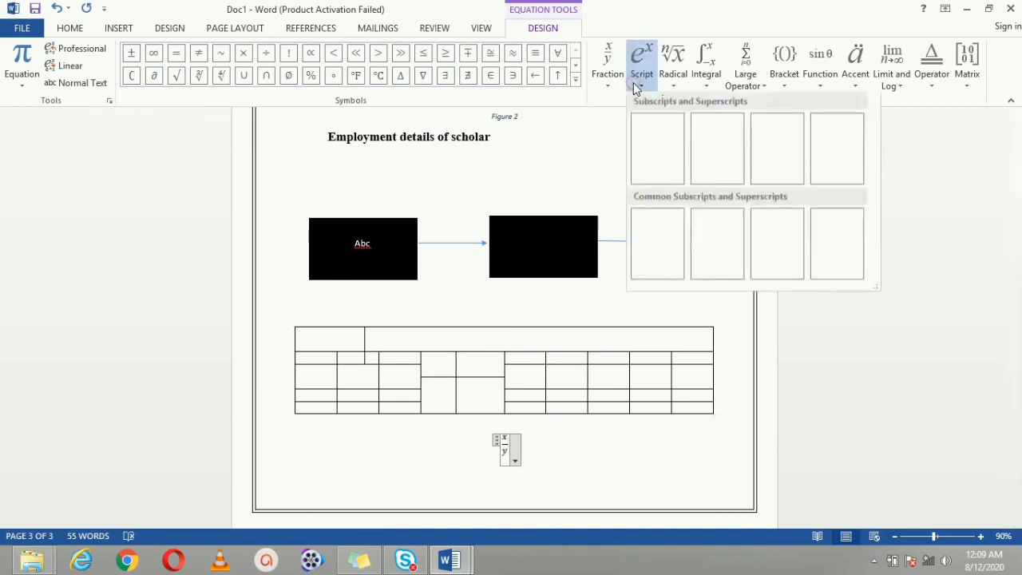
pyautogui.click(660, 155)
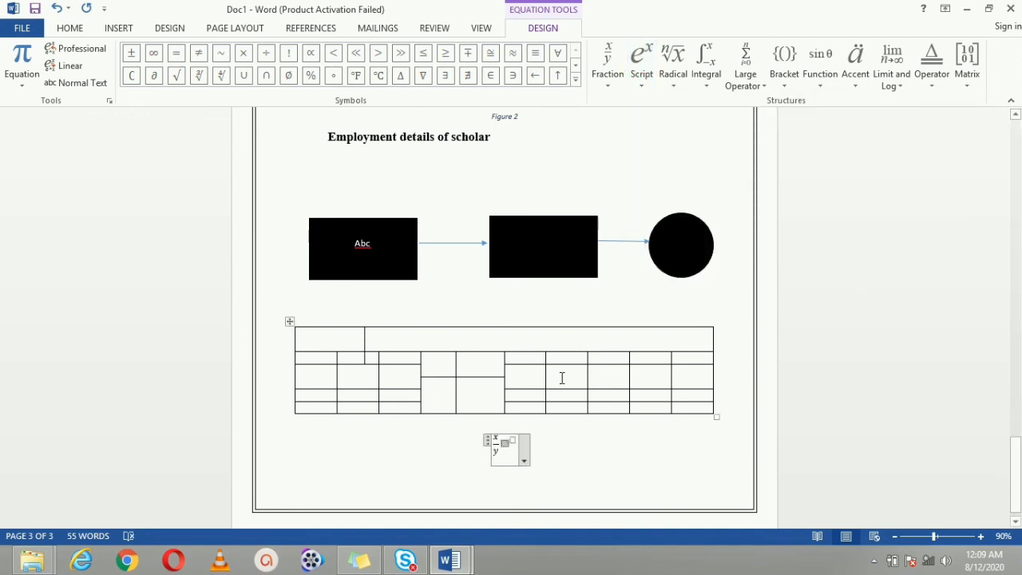
pyautogui.write('x')
pyautogui.write('2')
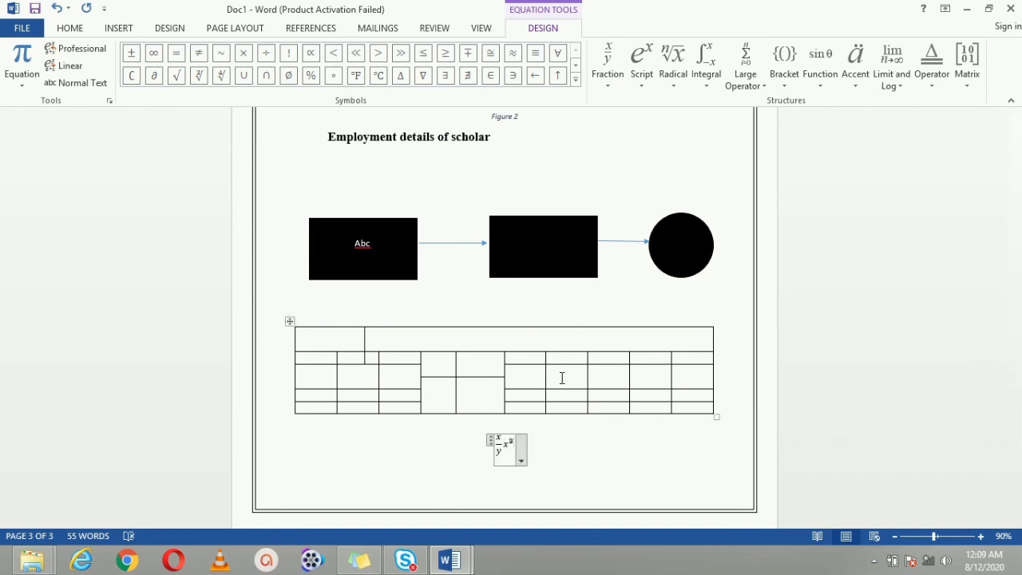
pyautogui.press('Right')
pyautogui.write('+')
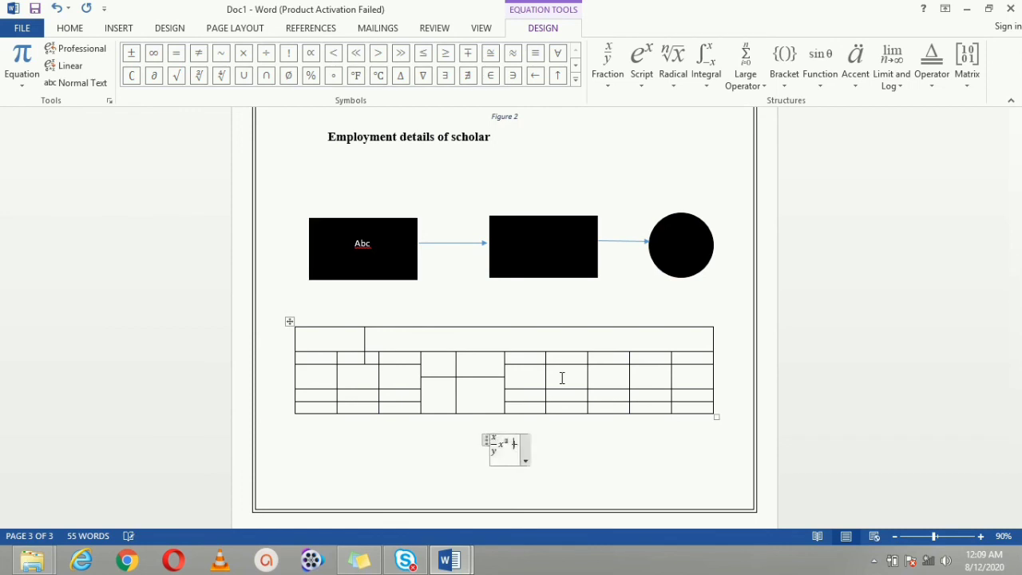
# Add a round bracket pair containing x+y to the end of the equation, followed by a minus sign
pyautogui.click(699, 77)
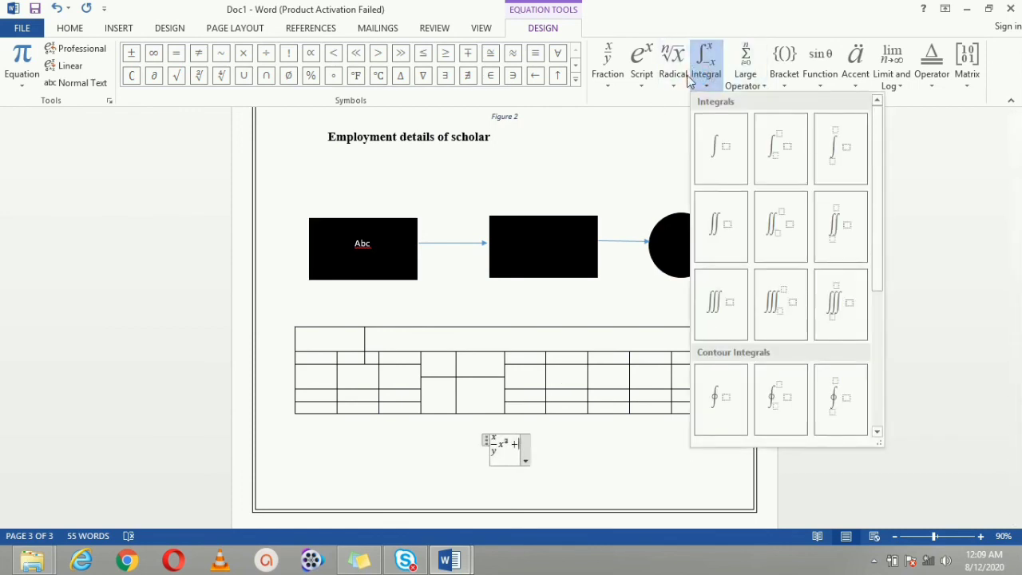
pyautogui.click(688, 79)
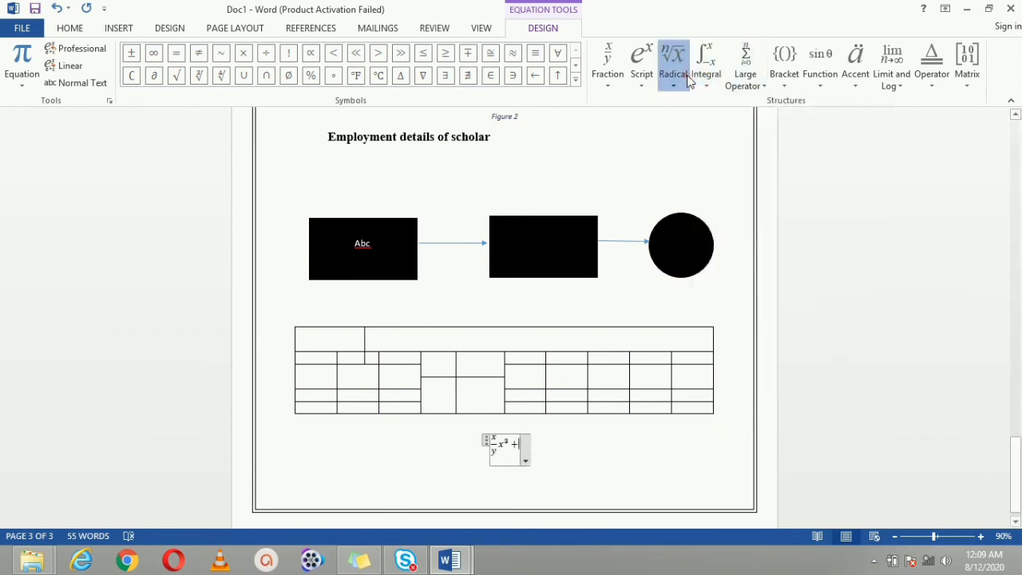
pyautogui.click(751, 80)
pyautogui.click(785, 76)
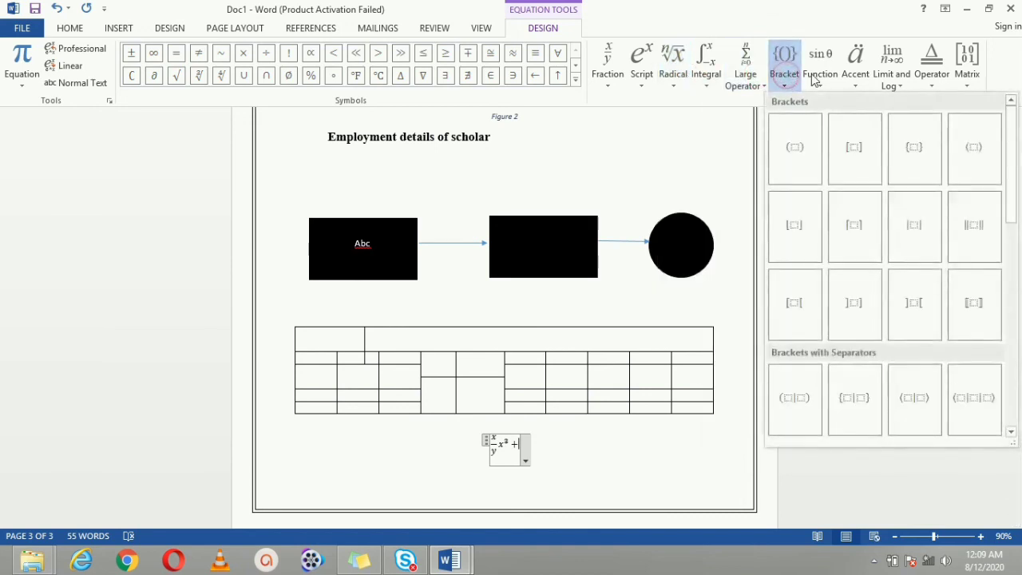
pyautogui.click(812, 77)
pyautogui.click(778, 75)
pyautogui.click(796, 149)
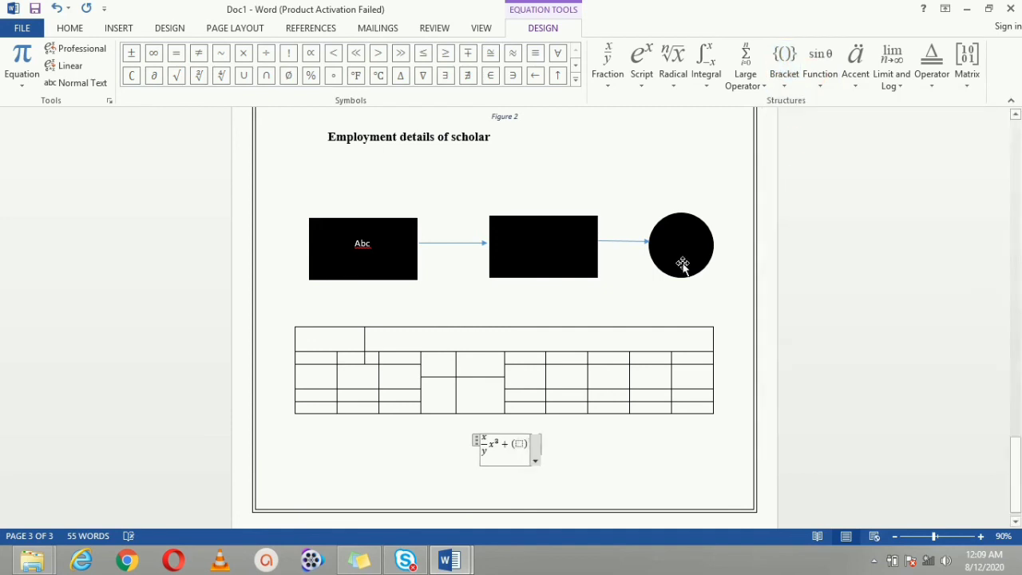
pyautogui.write('x+y')
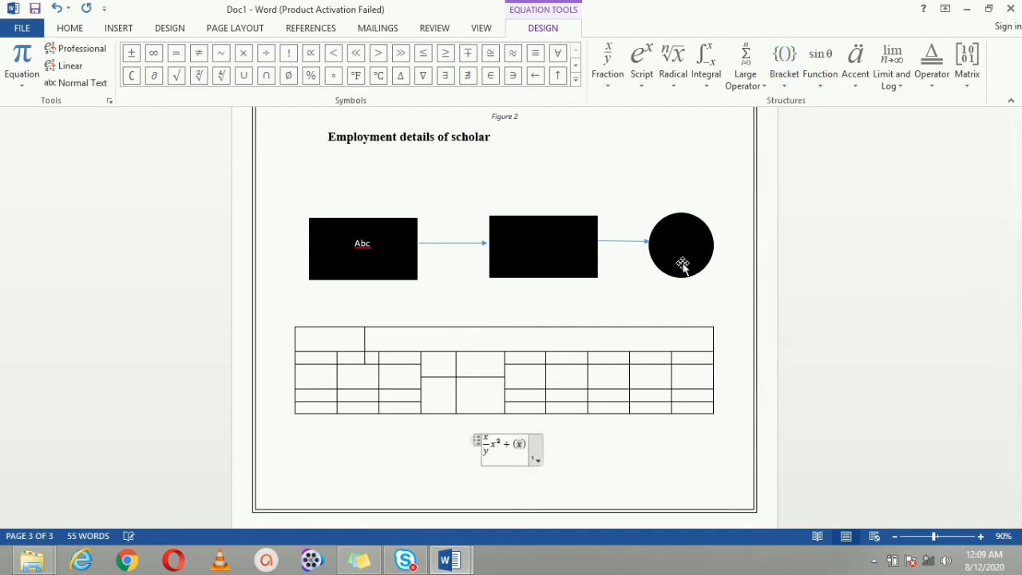
pyautogui.press('Right')
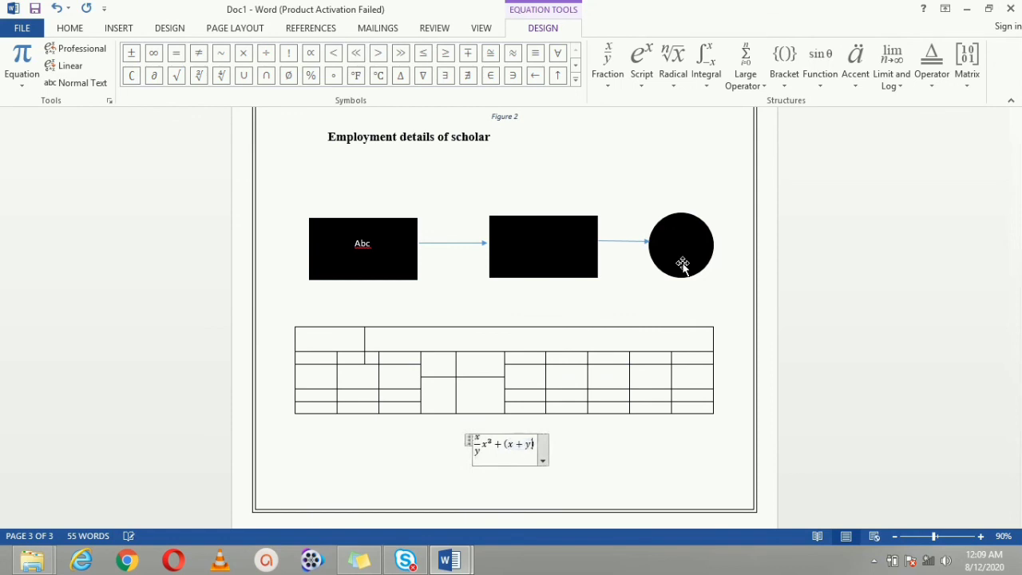
pyautogui.write('-')
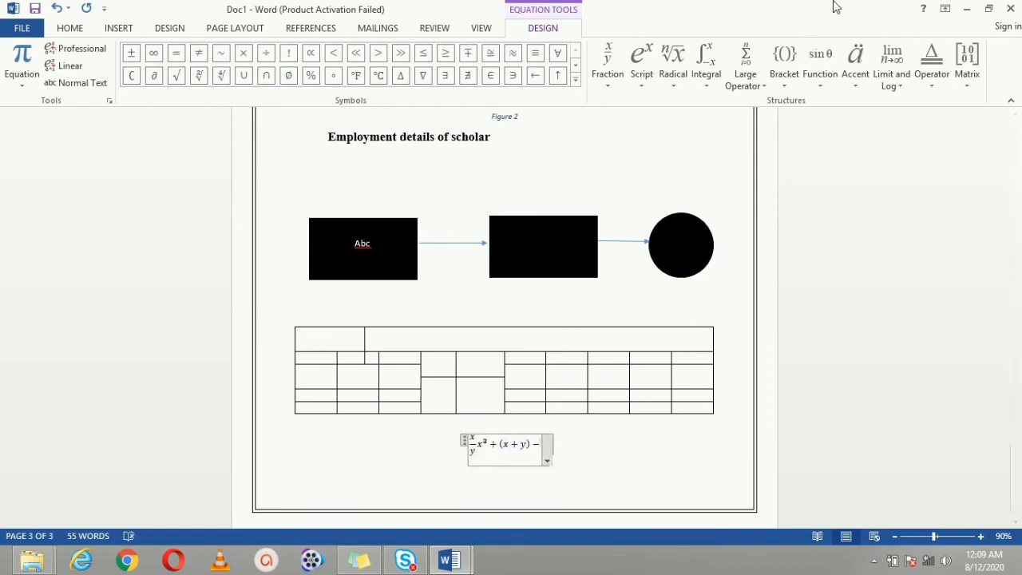
# Append the sine function with the argument 30 to the end of the equation
pyautogui.click(820, 67)
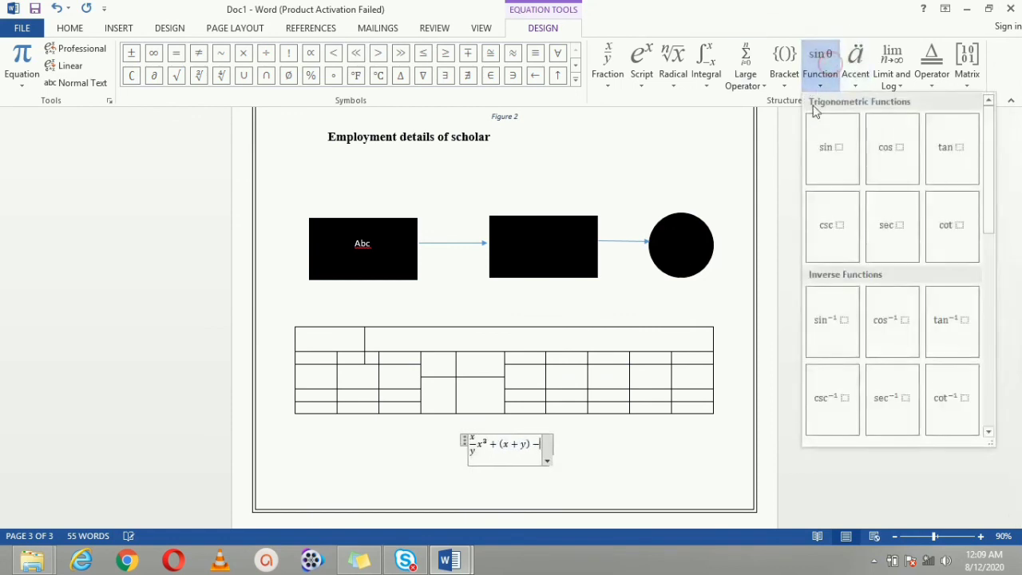
pyautogui.click(828, 142)
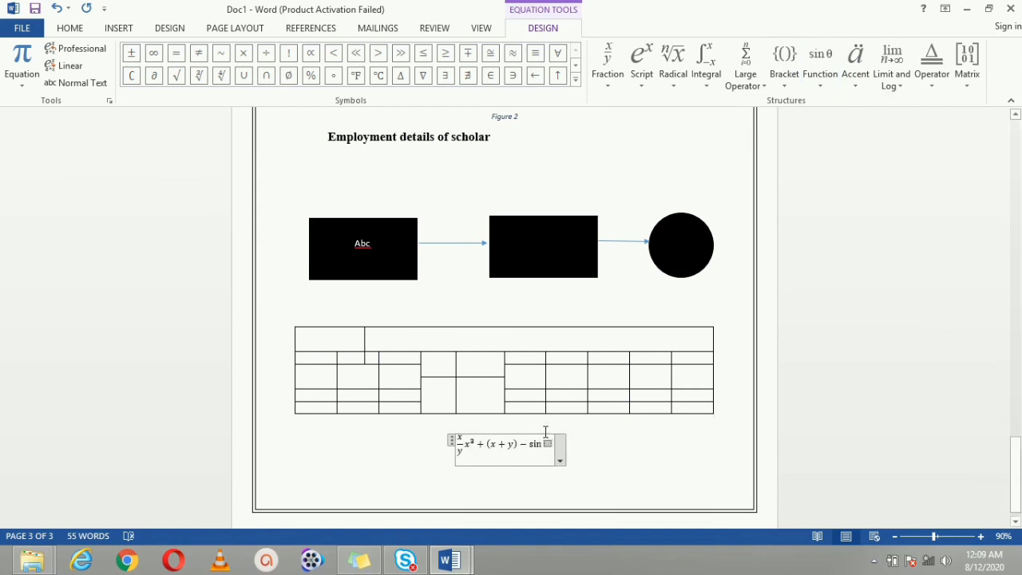
pyautogui.write('3-0')
pyautogui.press('BackSpace')
pyautogui.press('BackSpace')
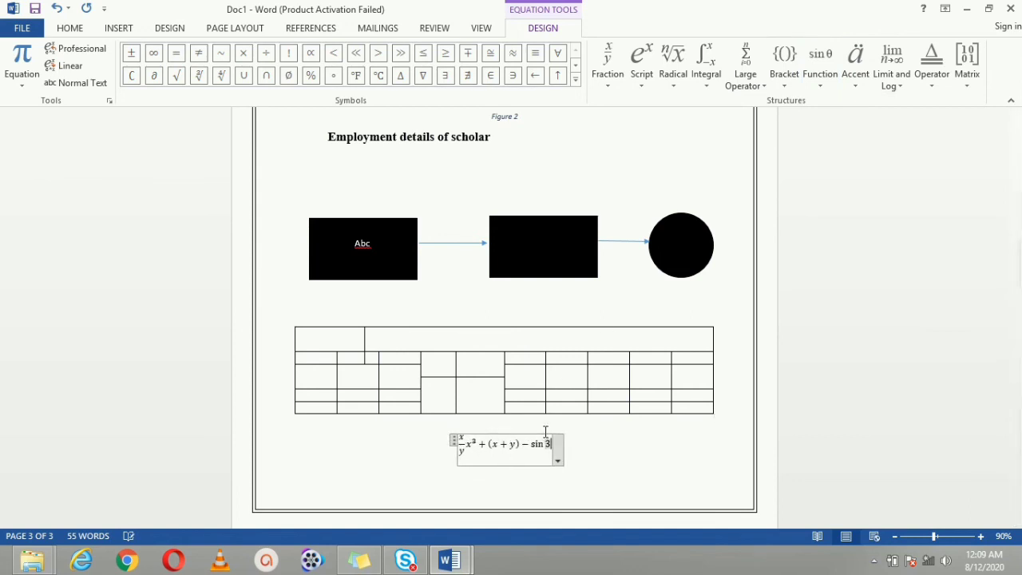
pyautogui.write('0')
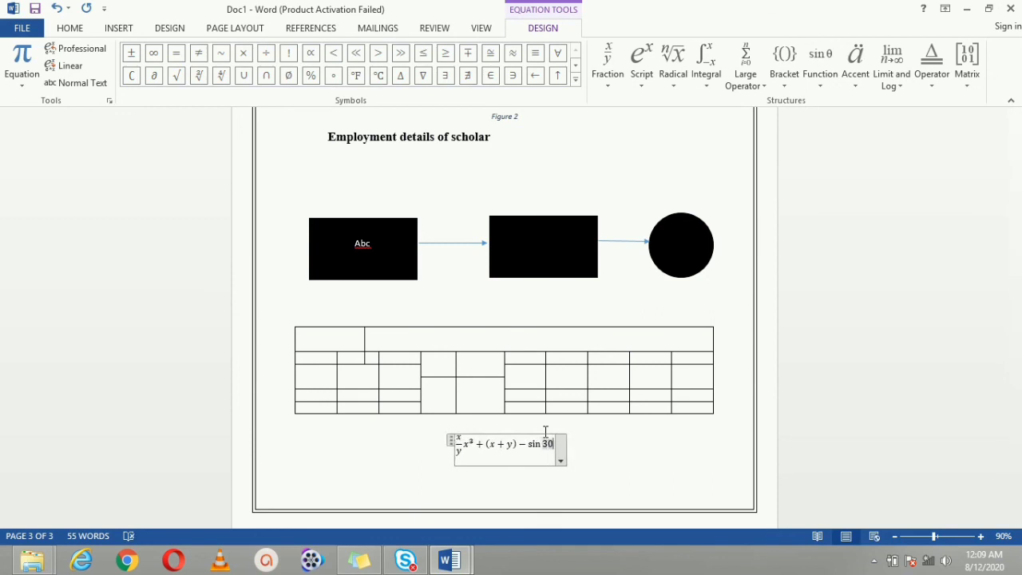
pyautogui.click(574, 79)
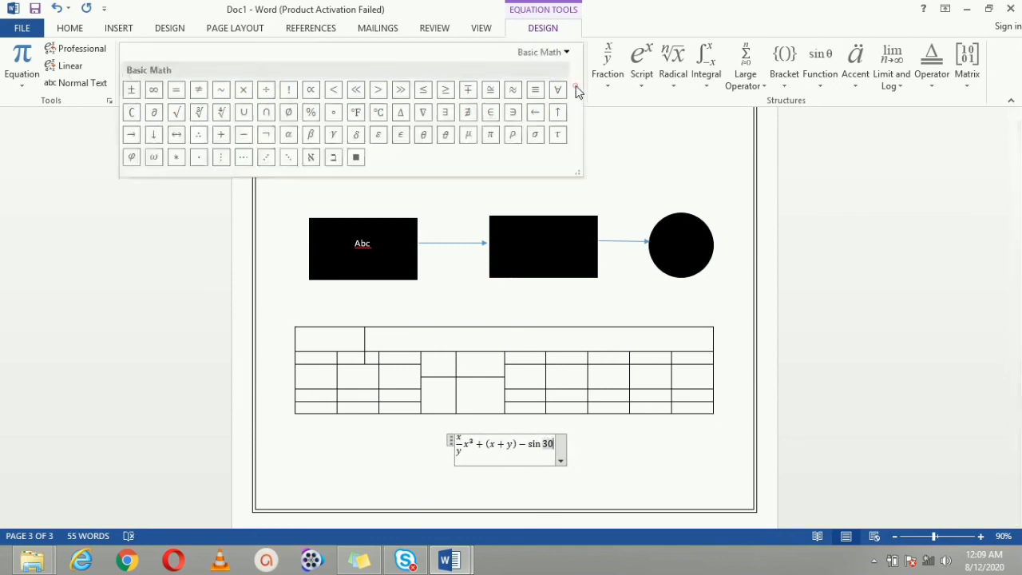
pyautogui.click(967, 64)
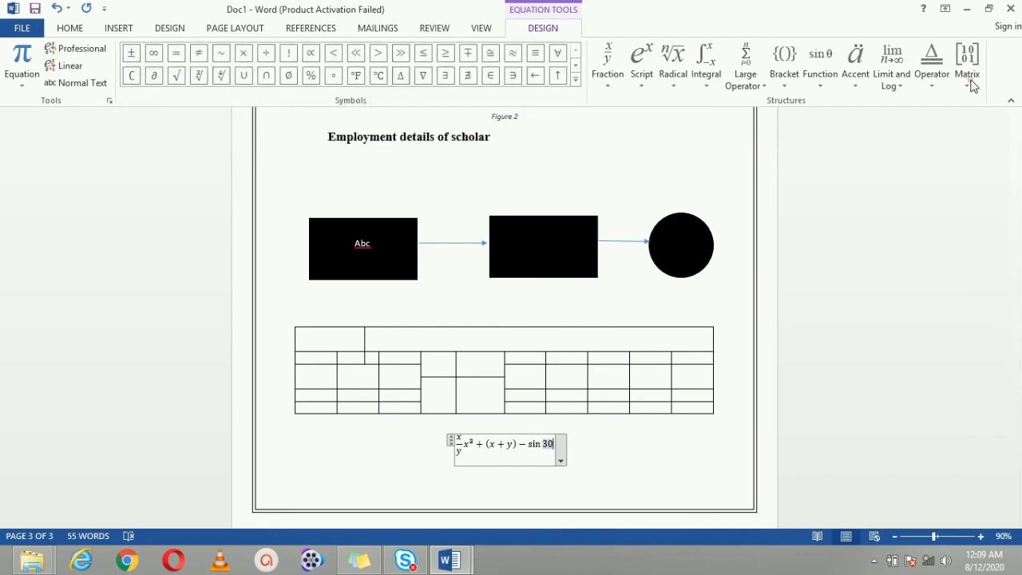
pyautogui.click(930, 88)
pyautogui.click(930, 88)
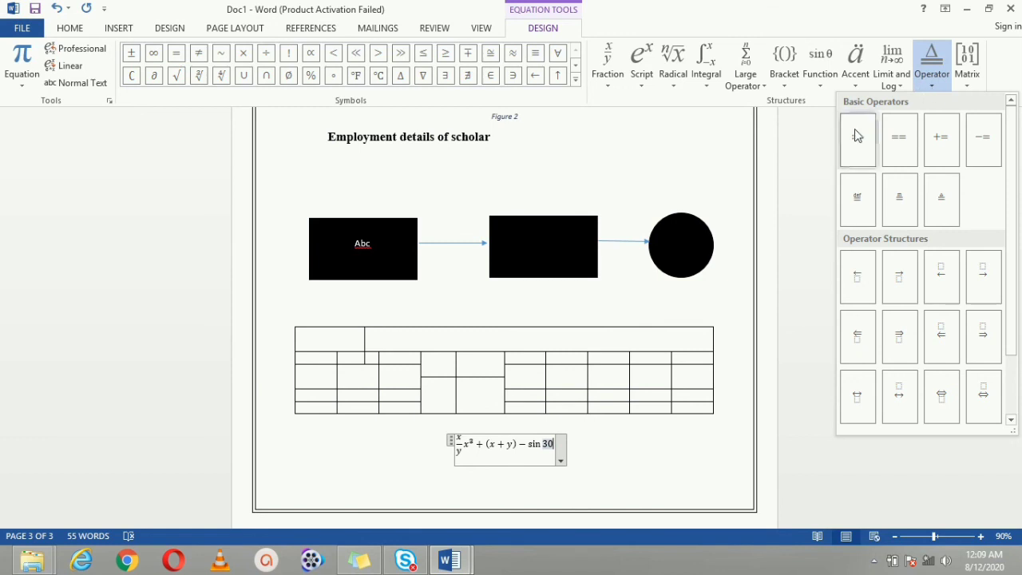
pyautogui.click(822, 167)
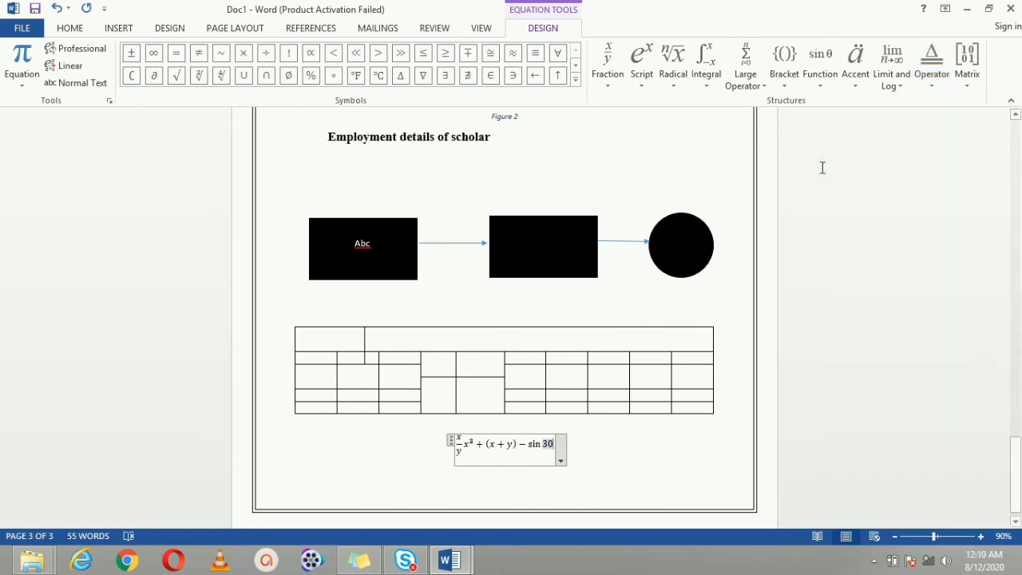
# Leave the equation and search the document for the word "Employment", taken from the heading below Figure 2
pyautogui.click(617, 472)
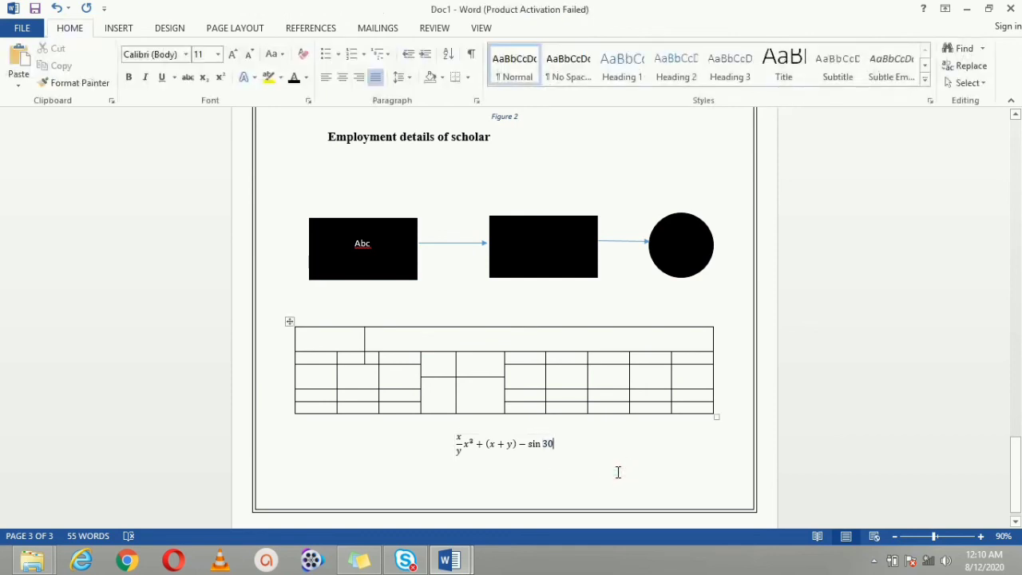
pyautogui.moveTo(1019, 435); pyautogui.dragTo(1017, 429)
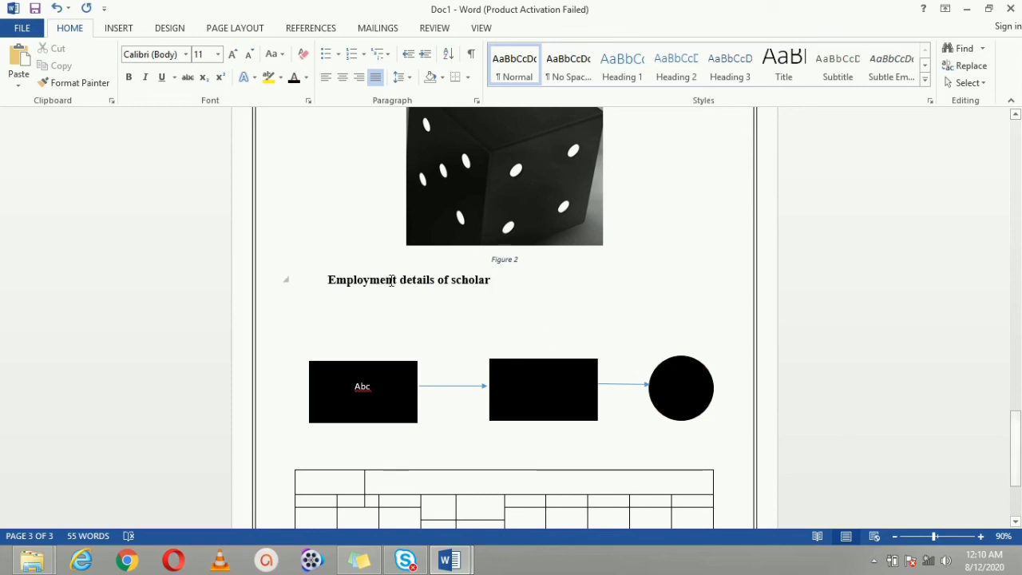
pyautogui.moveTo(399, 286); pyautogui.dragTo(329, 279)
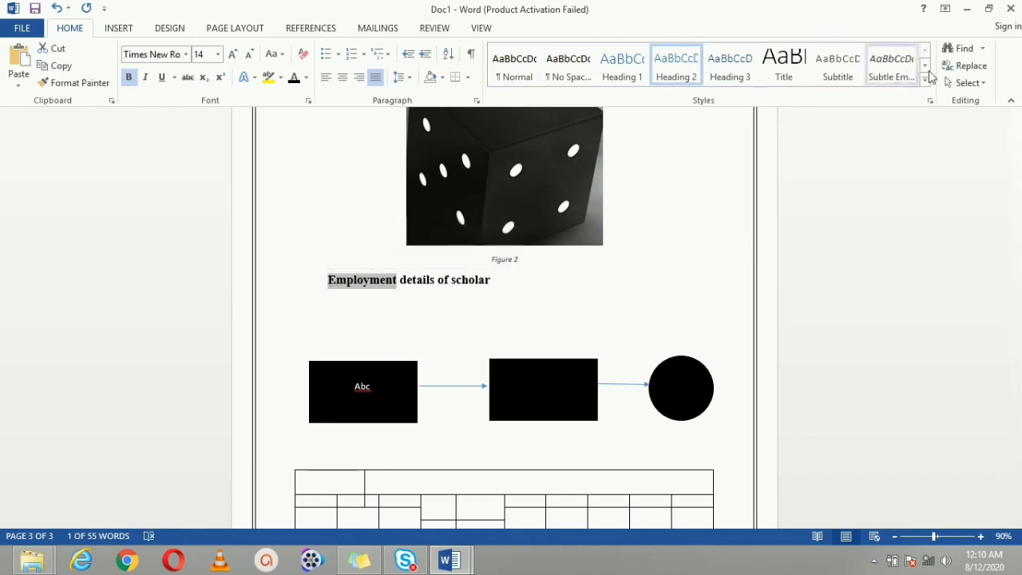
pyautogui.click(964, 49)
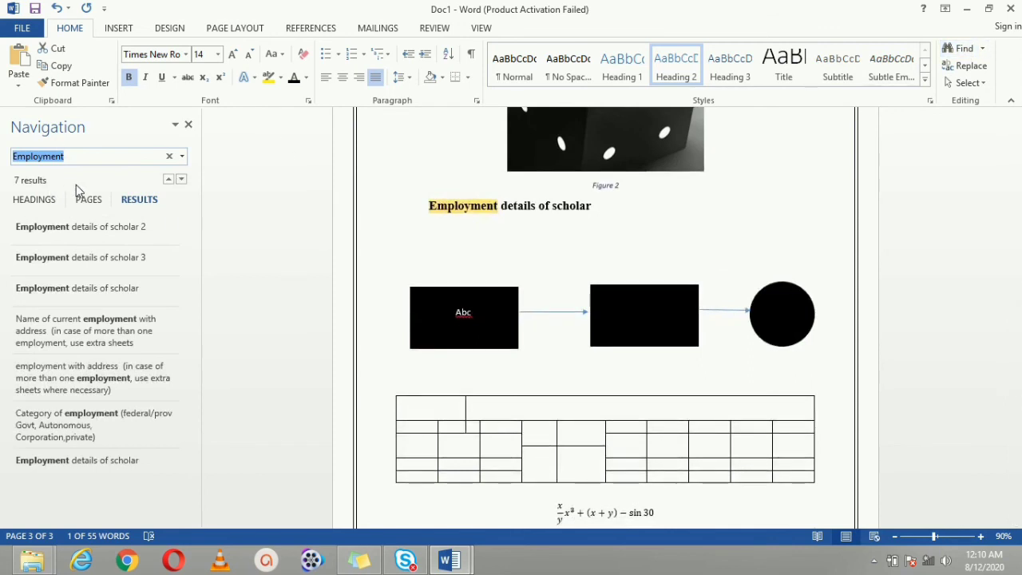
# Replace every occurrence of "Employment" with "employee" throughout the whole document, continuing the search from the beginning
pyautogui.click(962, 72)
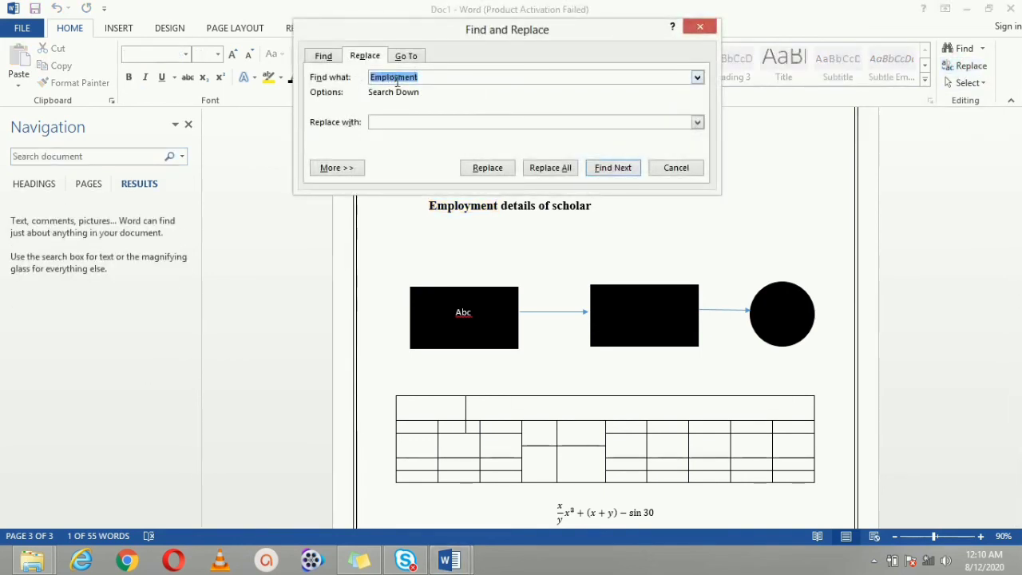
pyautogui.click(411, 121)
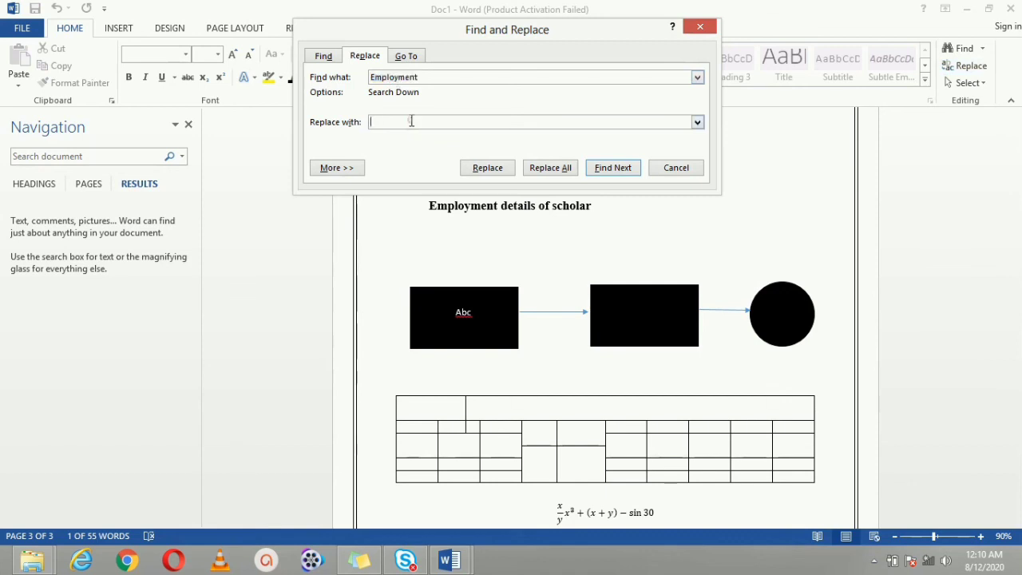
pyautogui.write('e')
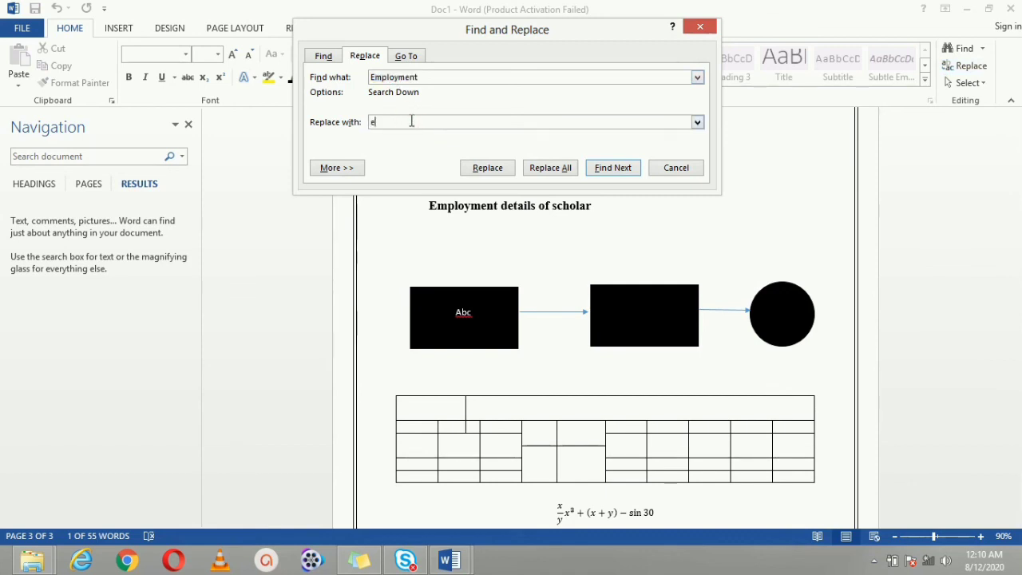
pyautogui.write('mployee')
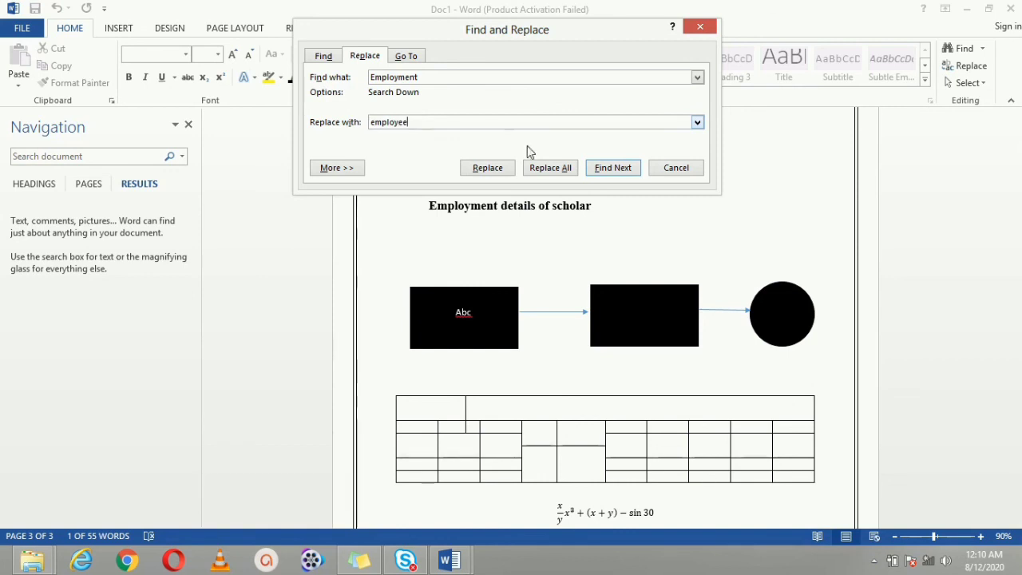
pyautogui.click(550, 168)
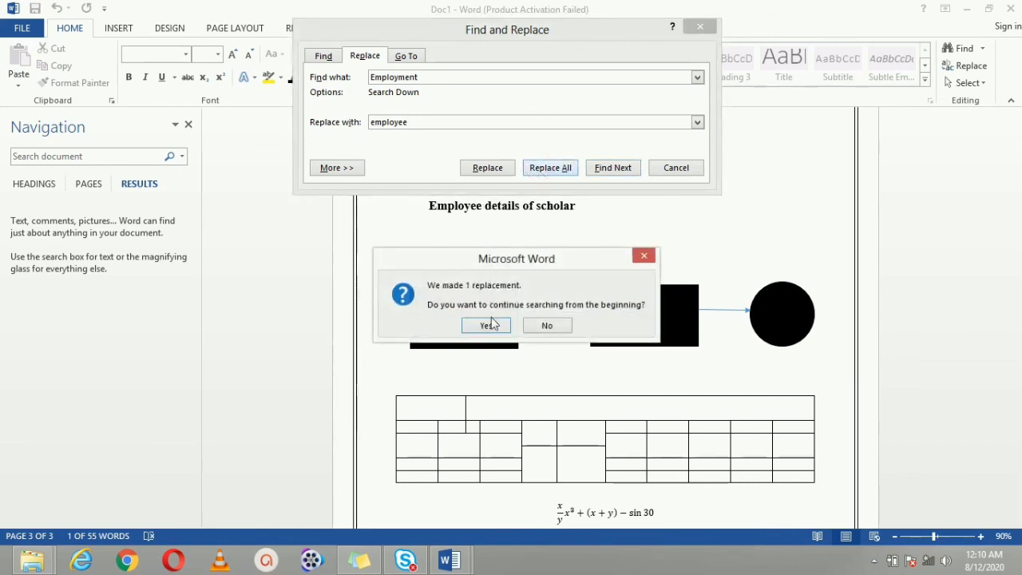
pyautogui.click(494, 334)
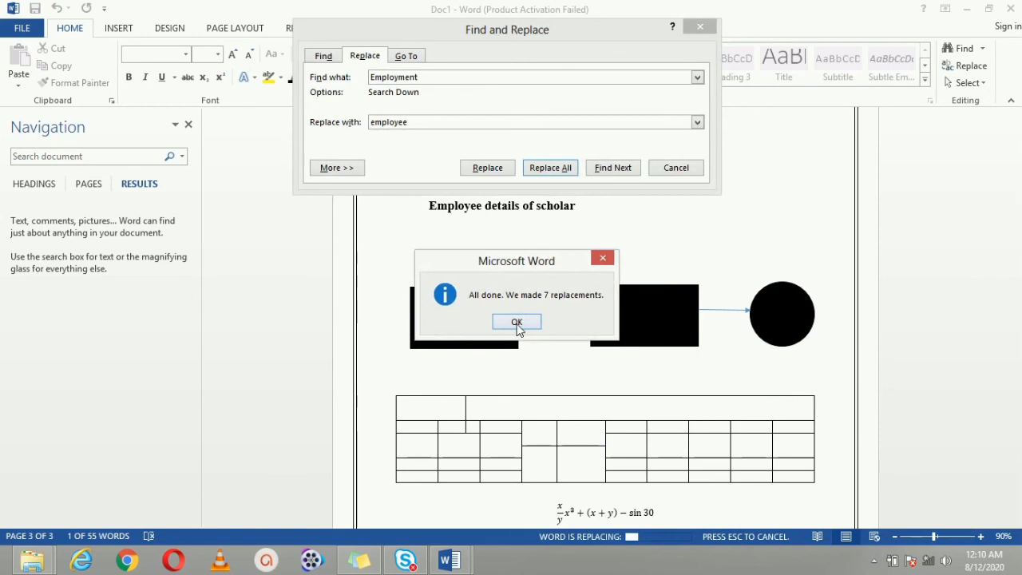
pyautogui.click(515, 321)
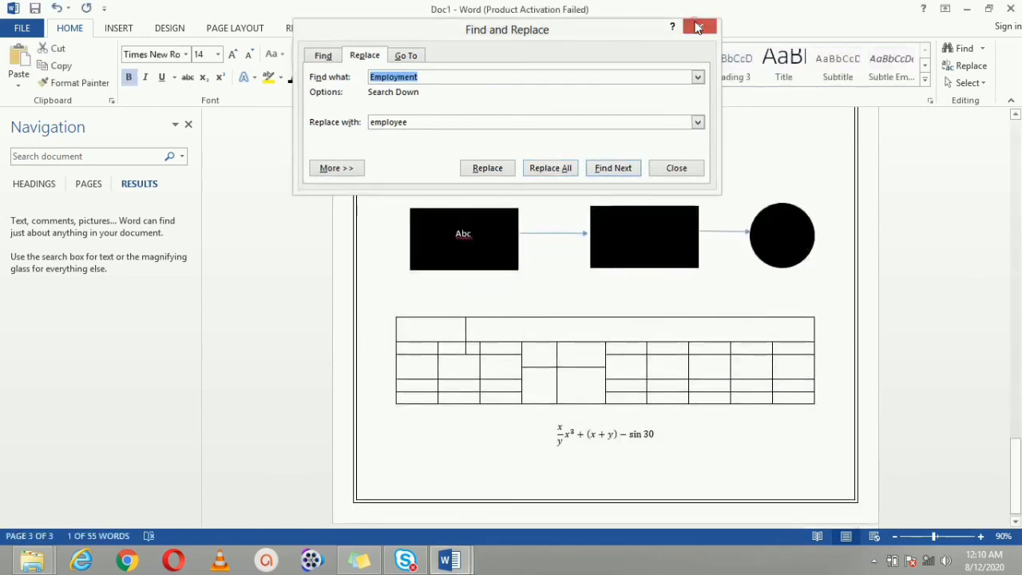
# Close the find-and-replace dialog and check the replaced wording in the heading and paragraphs on page 2
pyautogui.click(696, 28)
pyautogui.moveTo(1017, 463); pyautogui.dragTo(1019, 264)
pyautogui.click(997, 383)
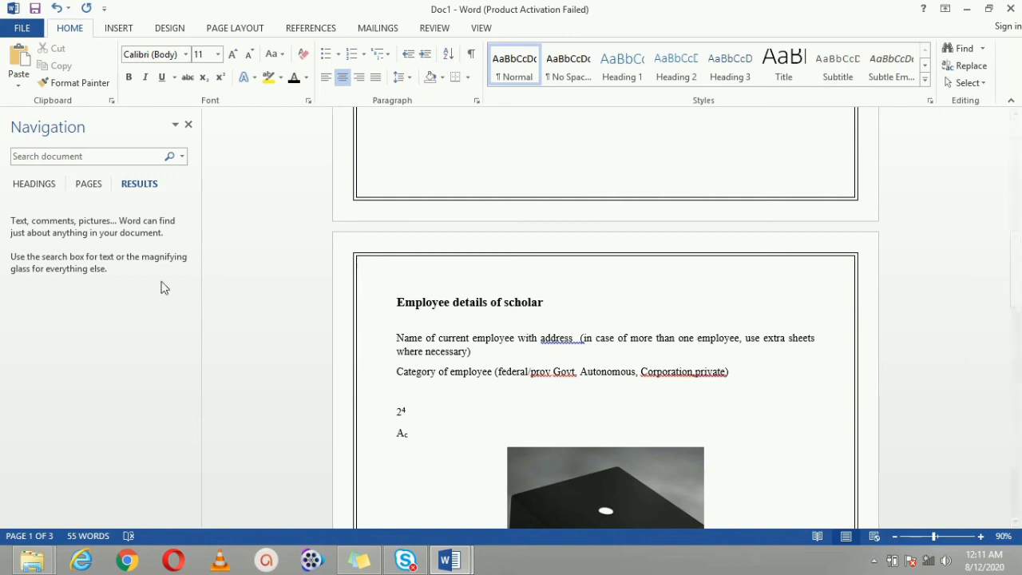
# Save the document to the Desktop as a PDF named Doc1, and return to Word after checking the published pages
pyautogui.click(23, 30)
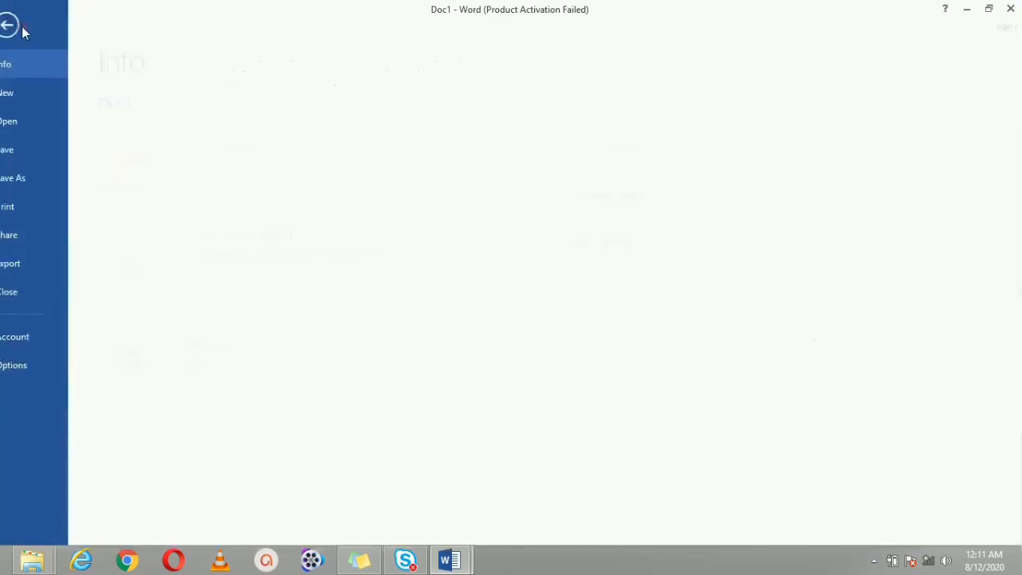
pyautogui.click(41, 180)
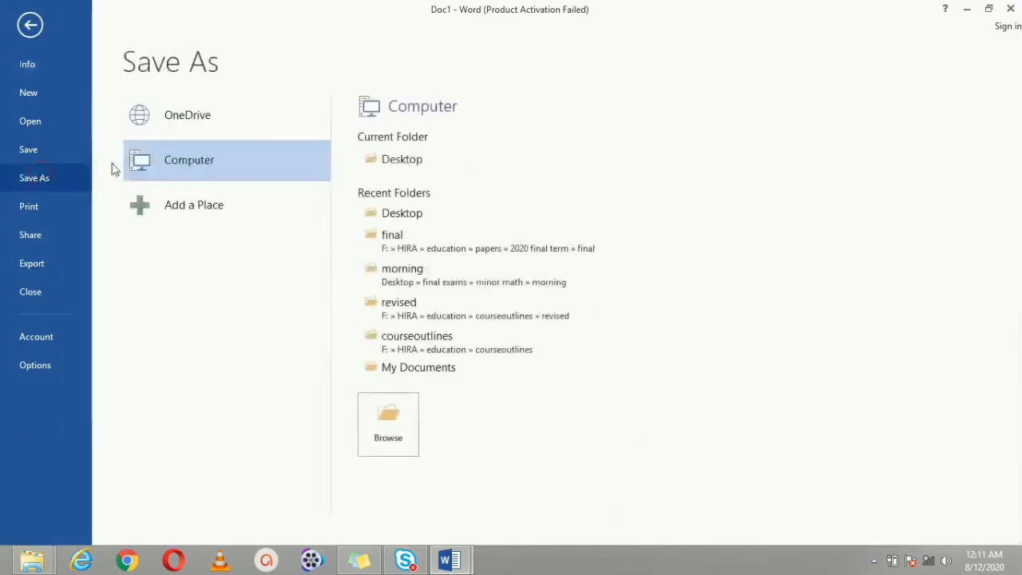
pyautogui.click(370, 162)
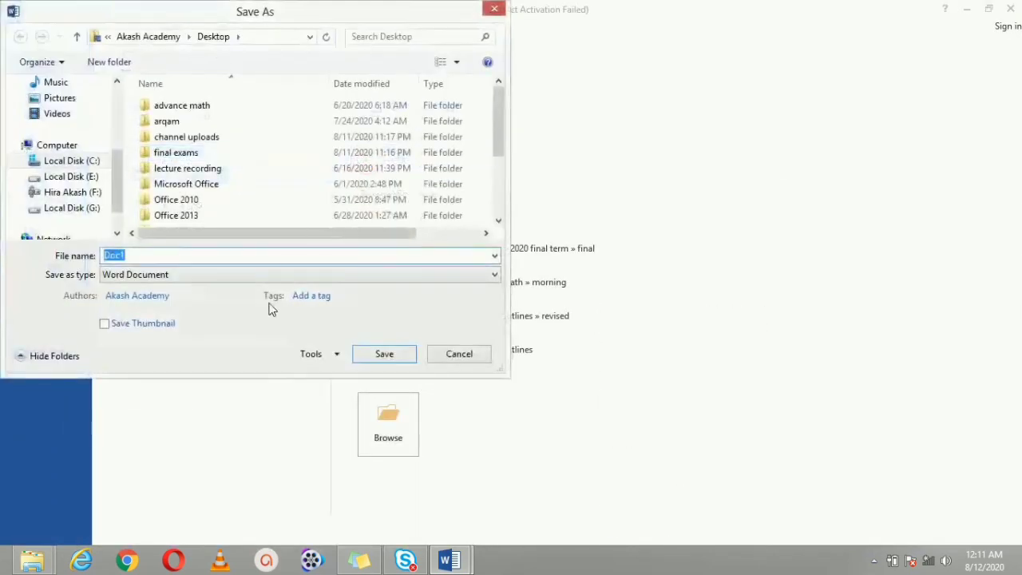
pyautogui.click(292, 274)
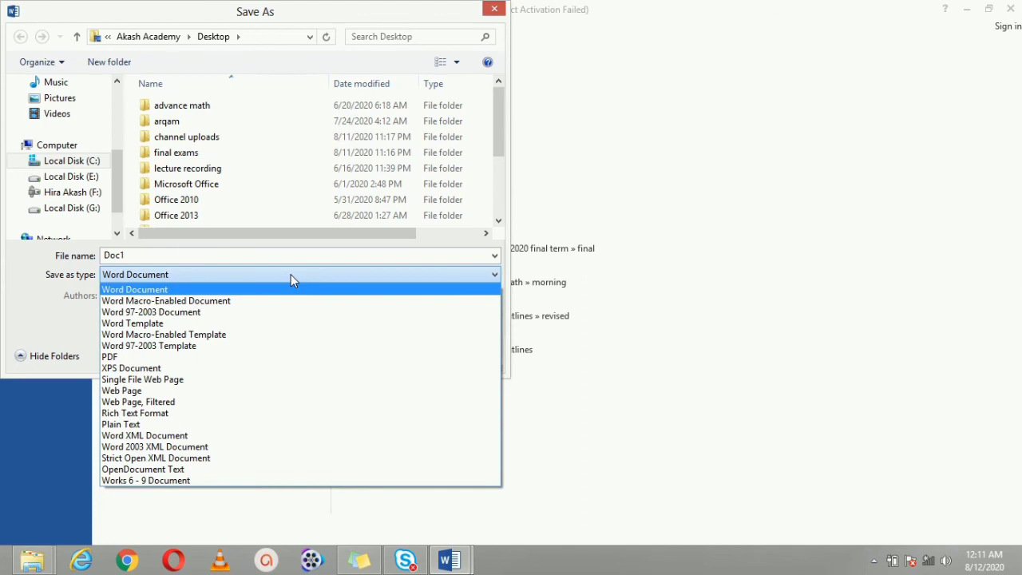
pyautogui.click(126, 357)
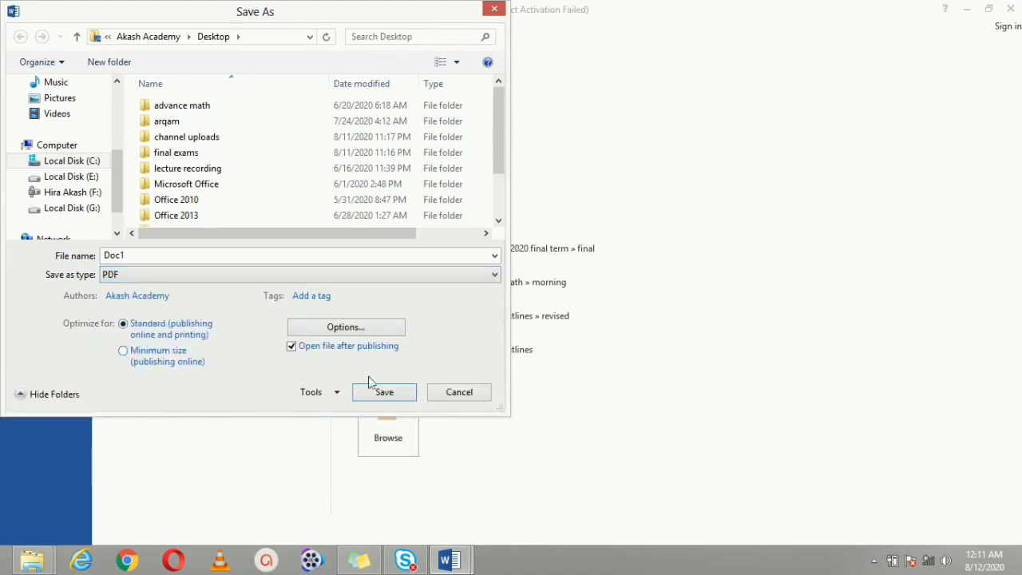
pyautogui.click(387, 396)
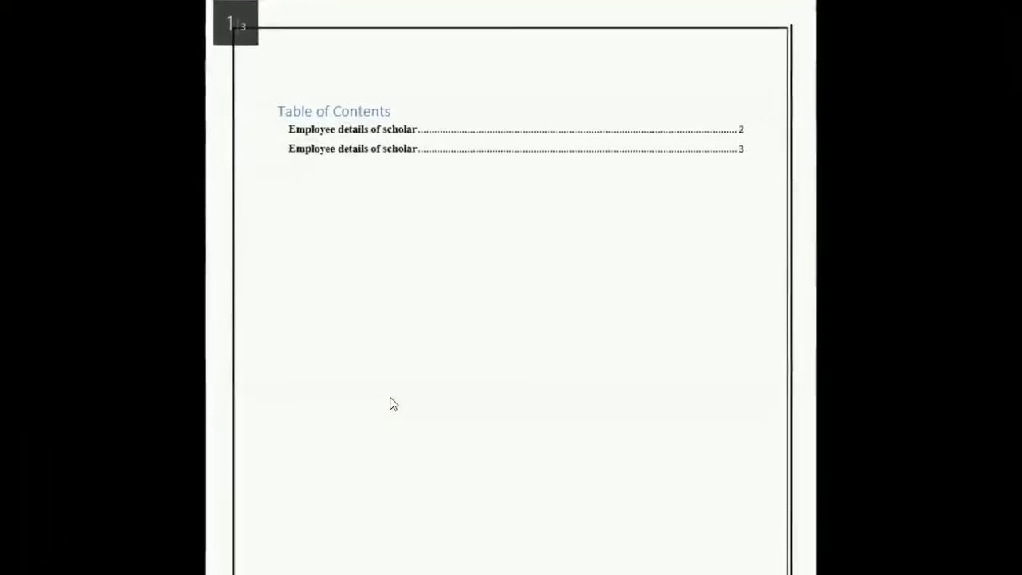
pyautogui.scroll(-10, 391, 404)
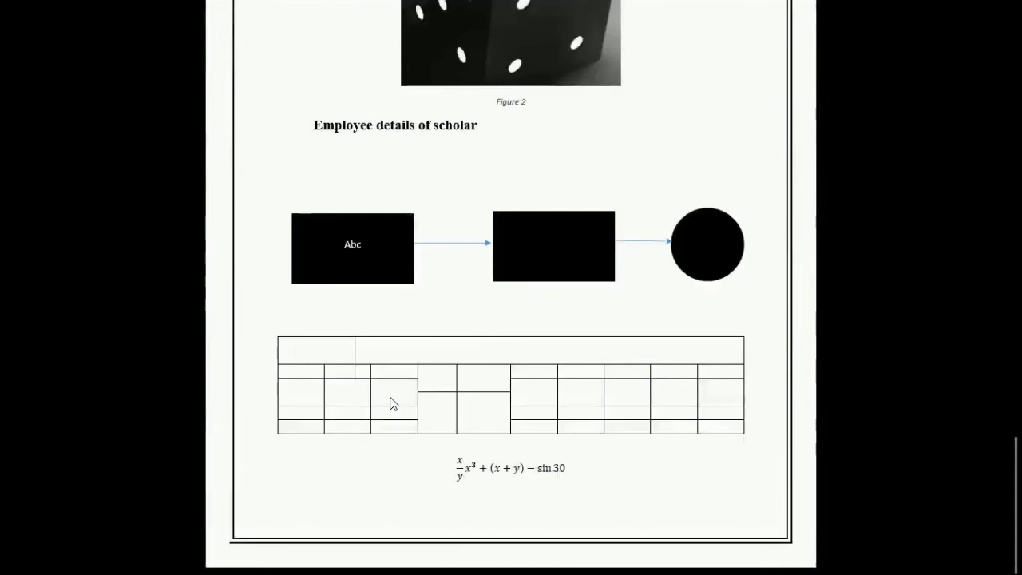
pyautogui.click(24, 24)
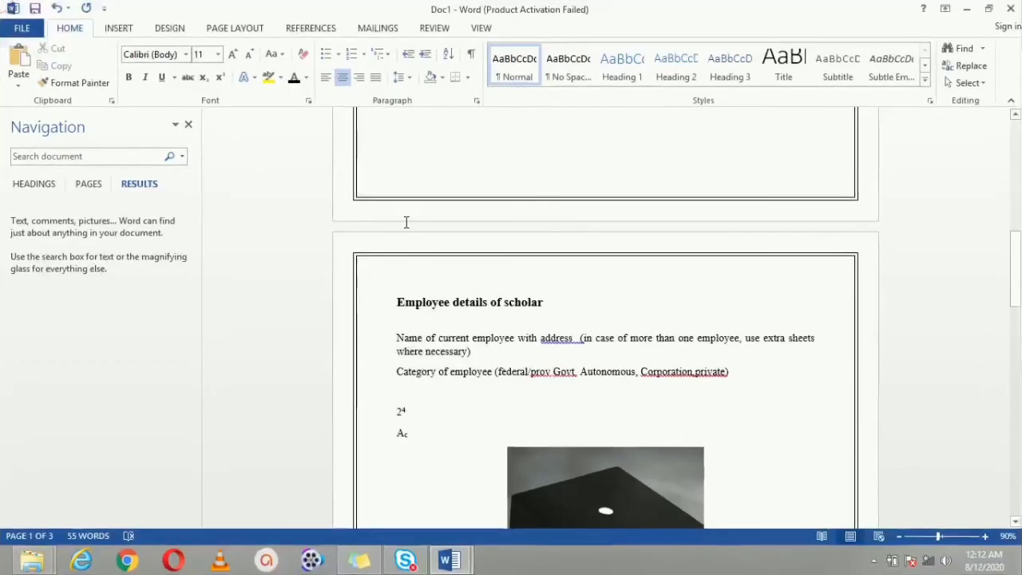